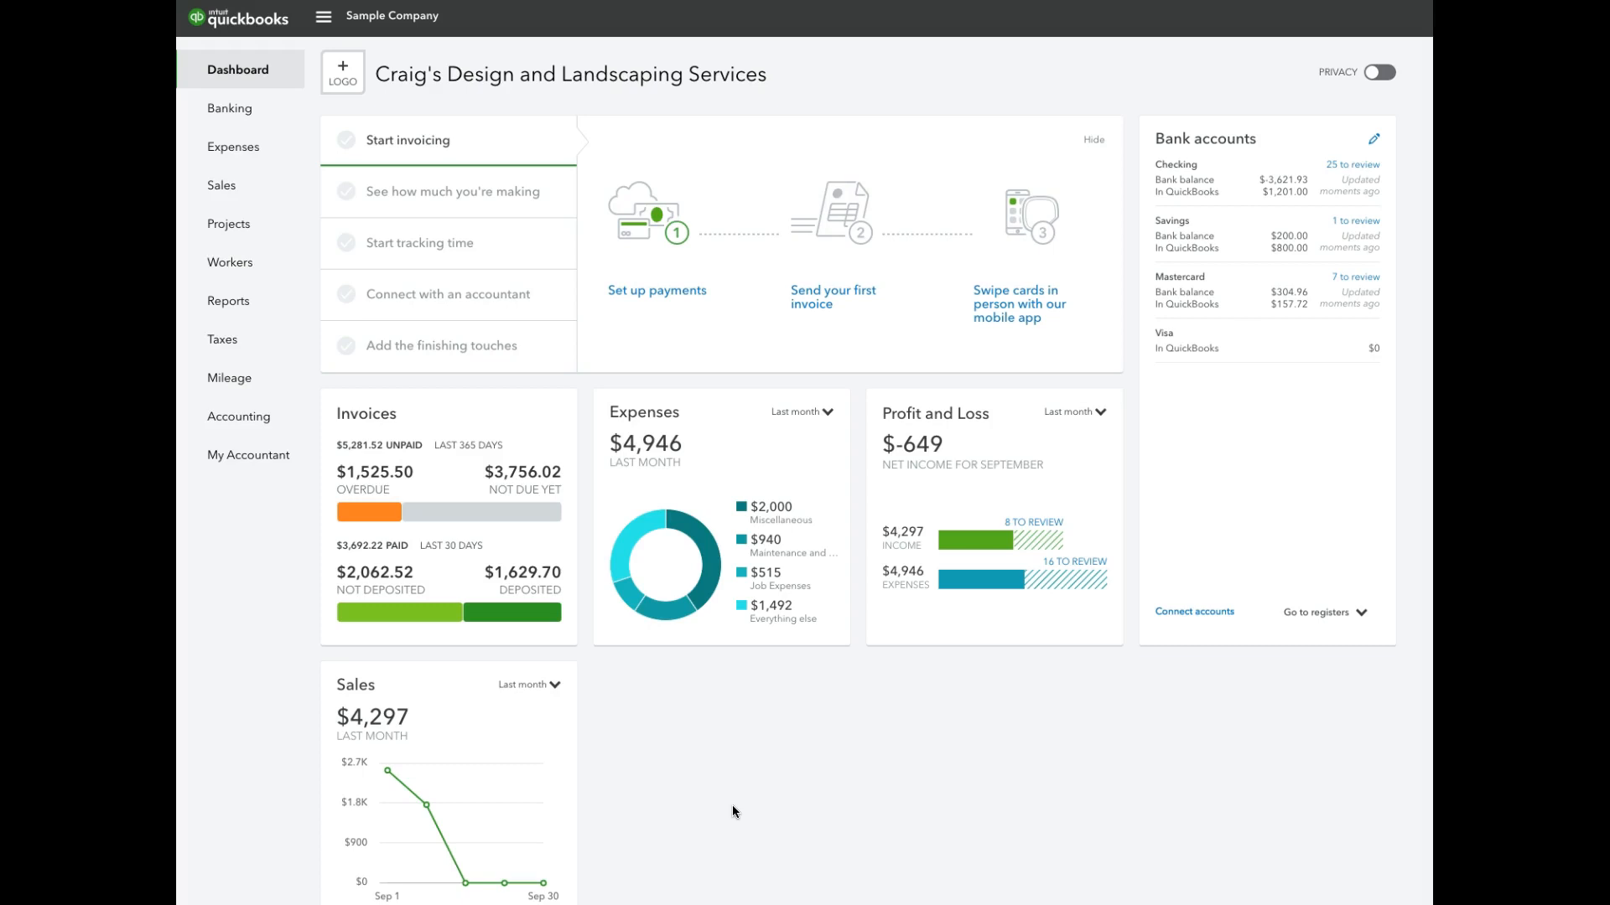
Open the company's Chart of Accounts from the Accounting section.
{"action": "left_click", "coordinate": [731, 815]}
{"action": "left_click", "coordinate": [257, 424]}
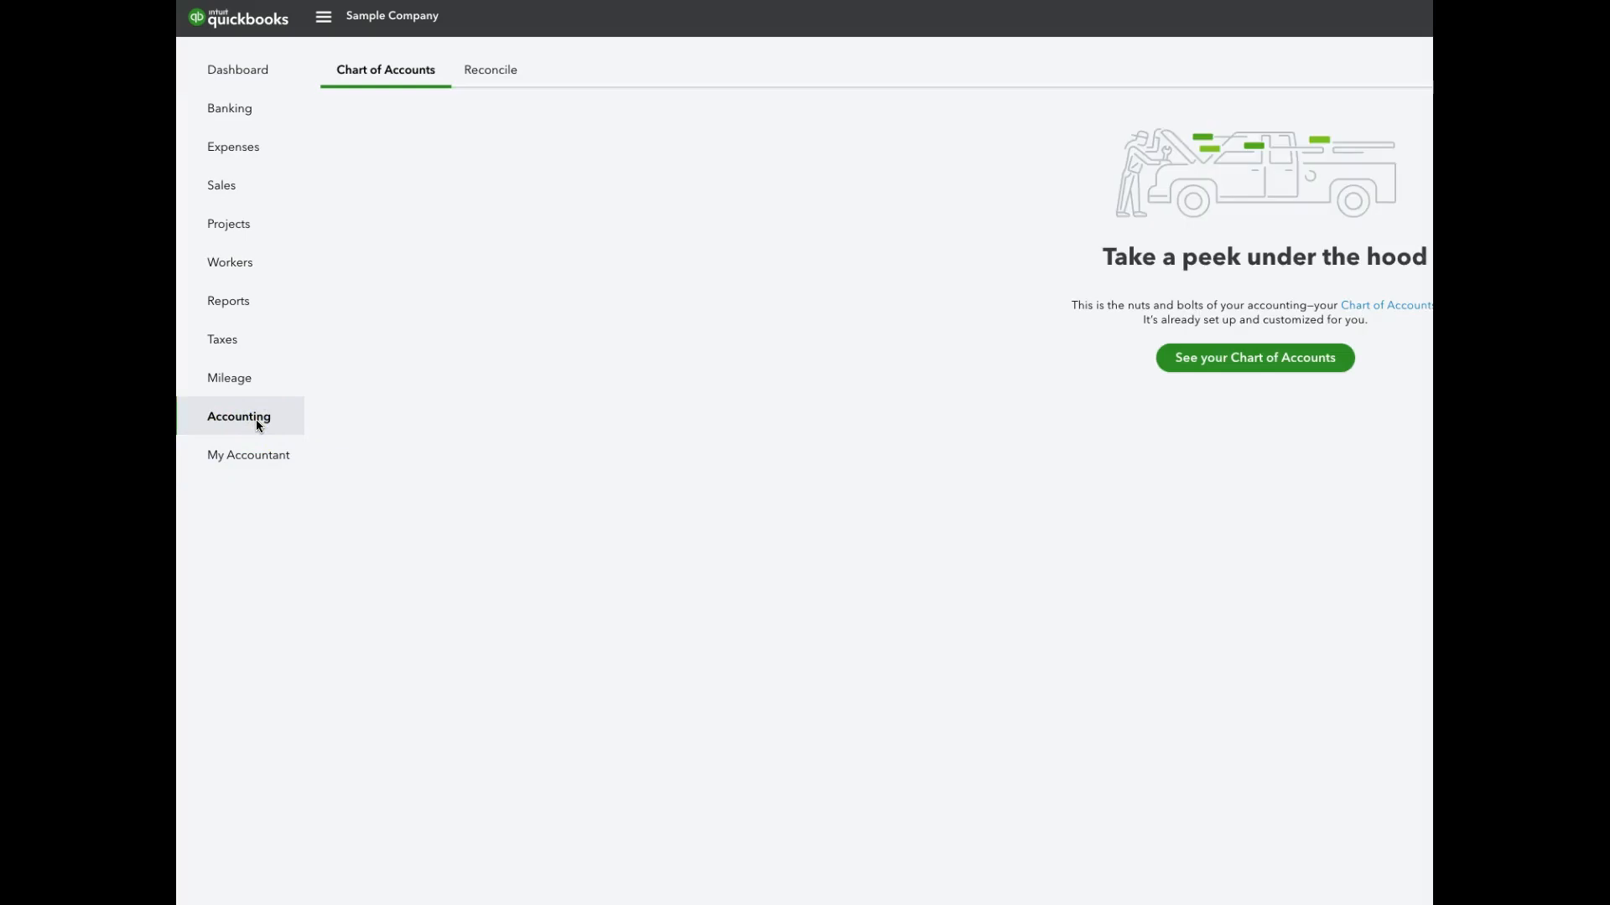
{"action": "left_click", "coordinate": [392, 78]}
{"action": "left_click", "coordinate": [1203, 358]}
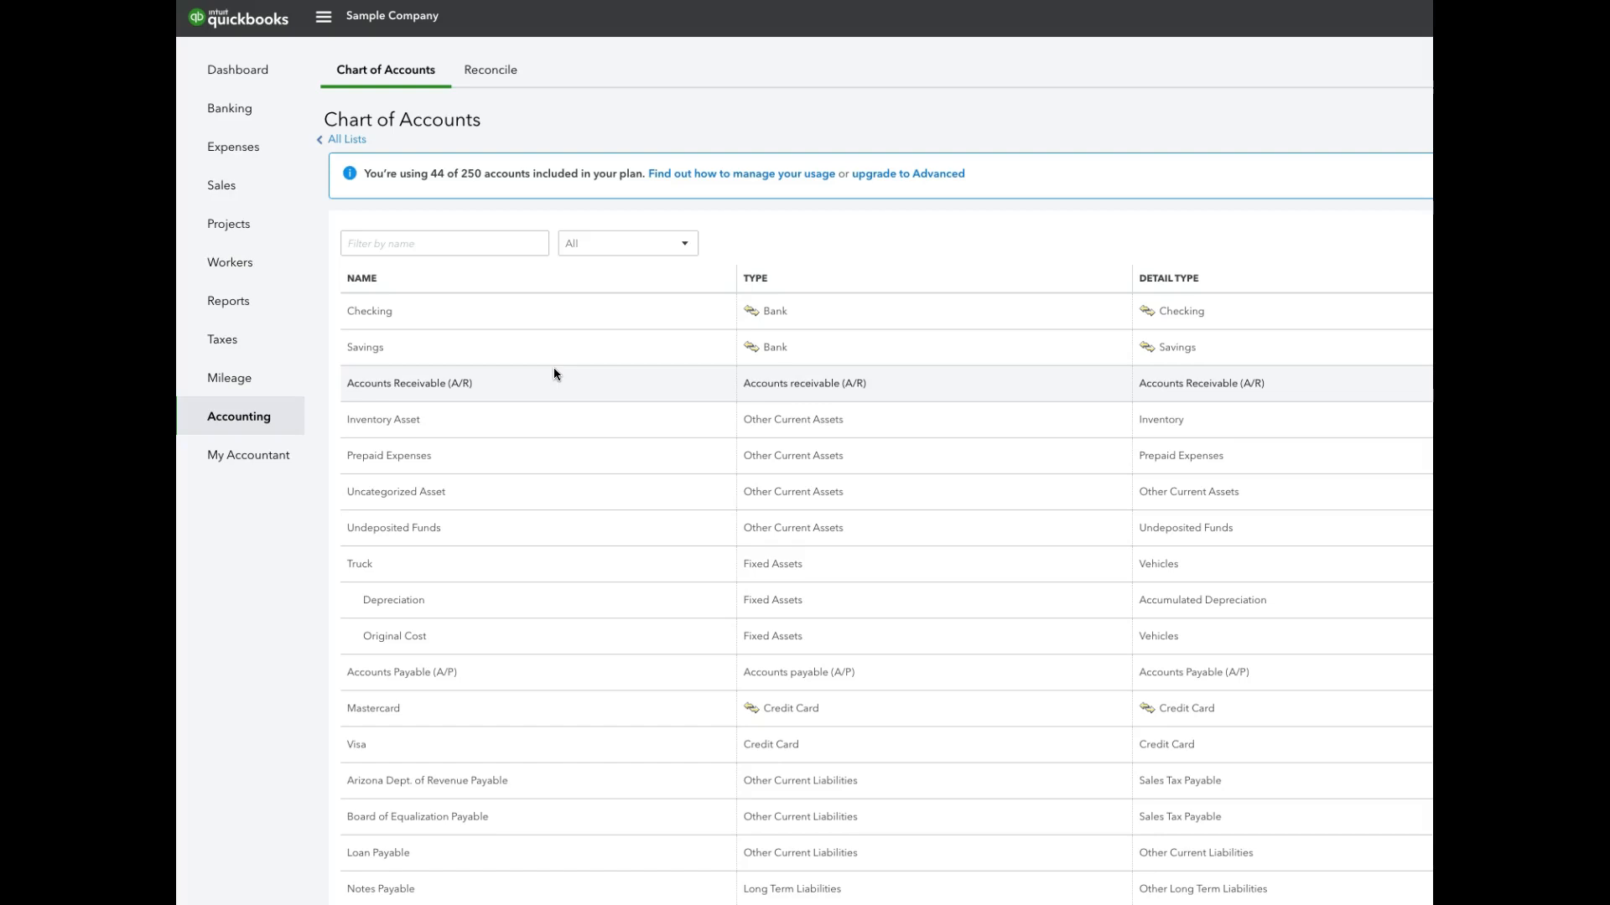
{"action": "left_click", "coordinate": [558, 352]}
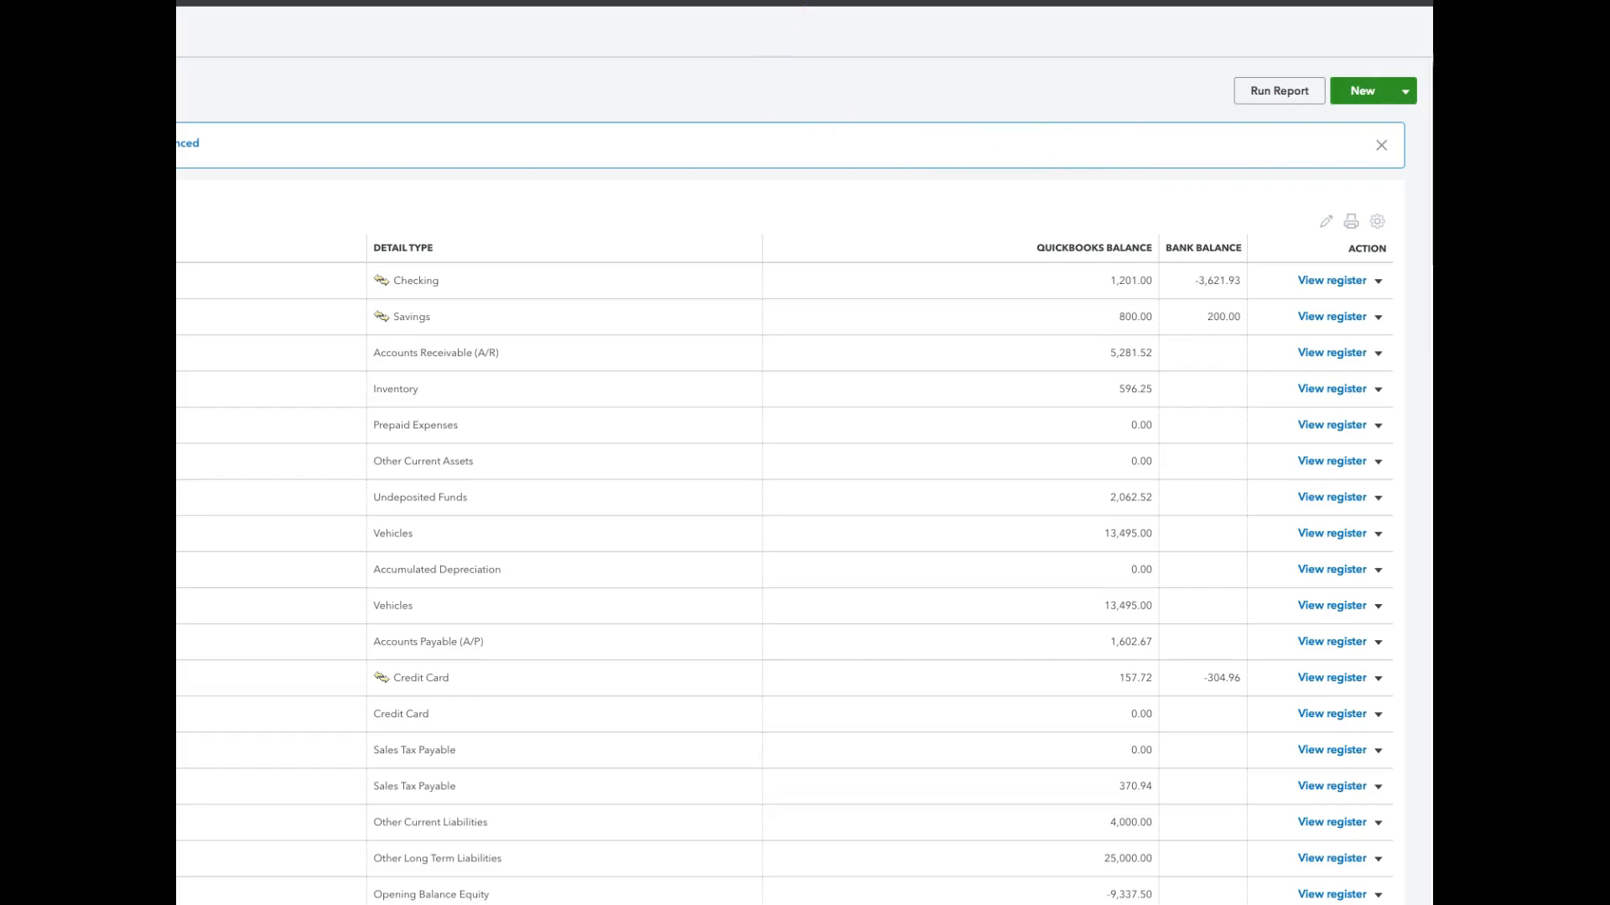
Start a new Bank account with Checking as its detail type.
{"action": "left_click", "coordinate": [1374, 90]}
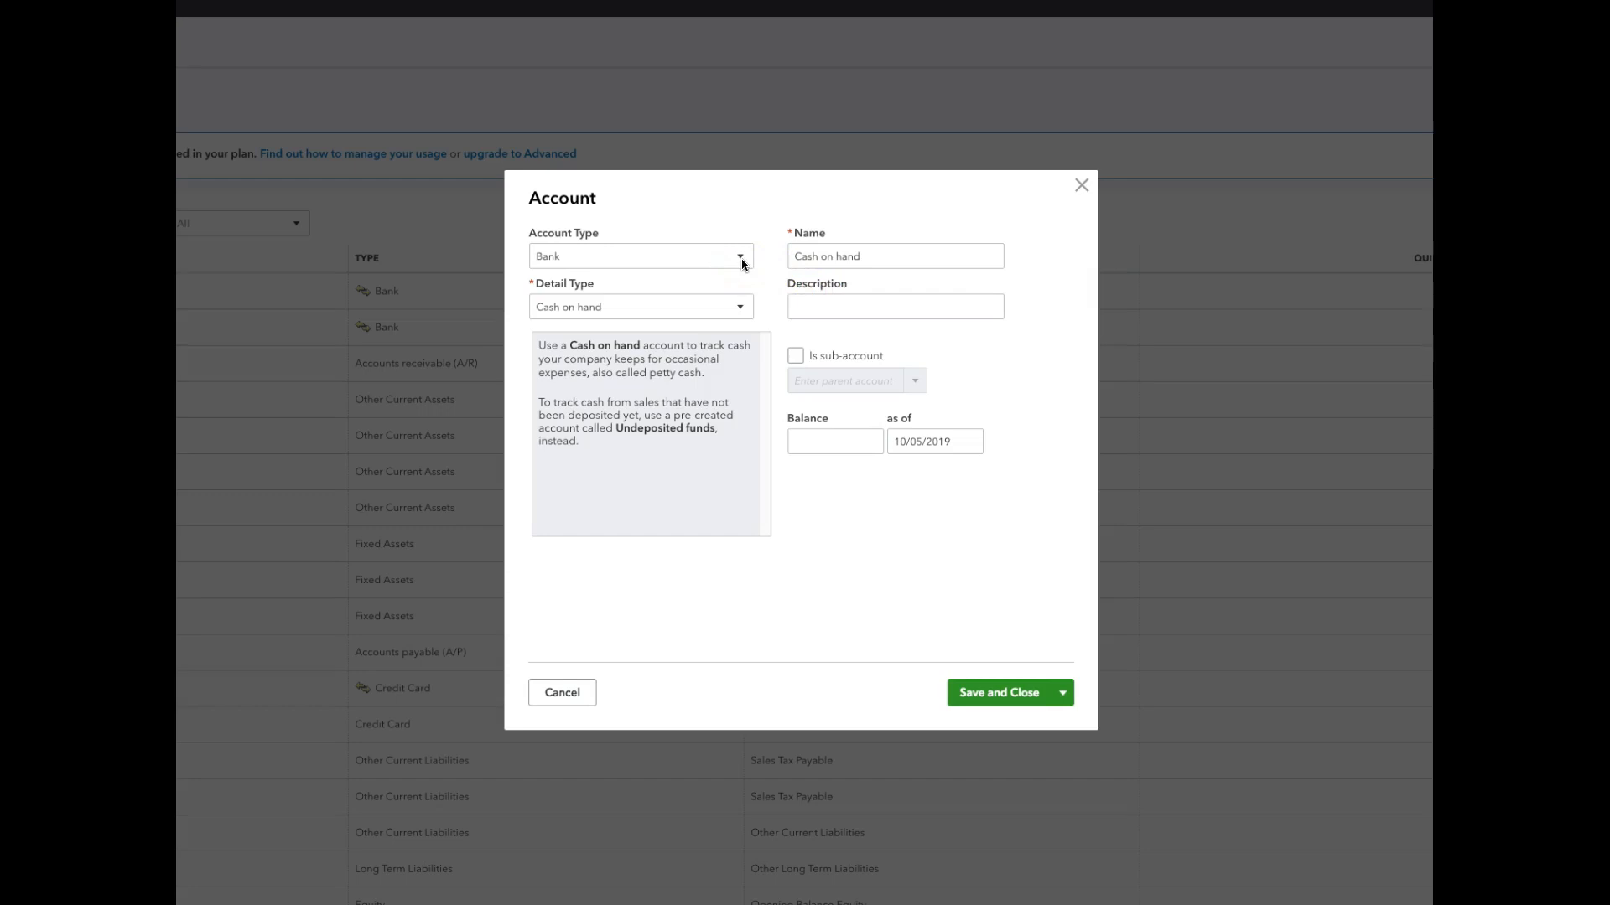
{"action": "left_click", "coordinate": [741, 310]}
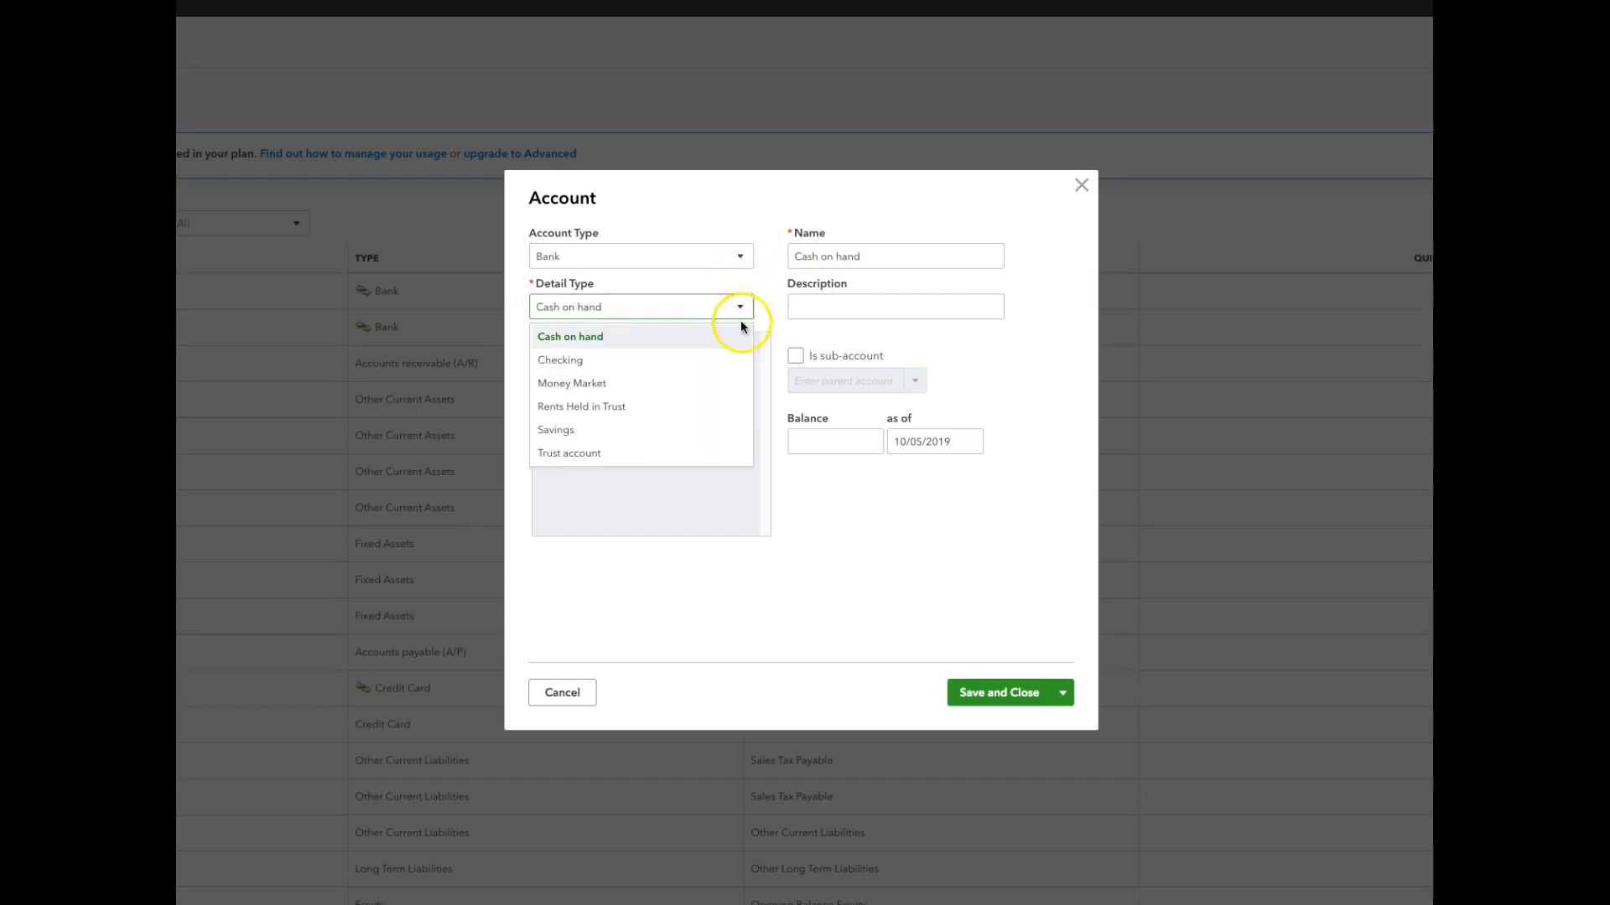
{"action": "left_click", "coordinate": [733, 358]}
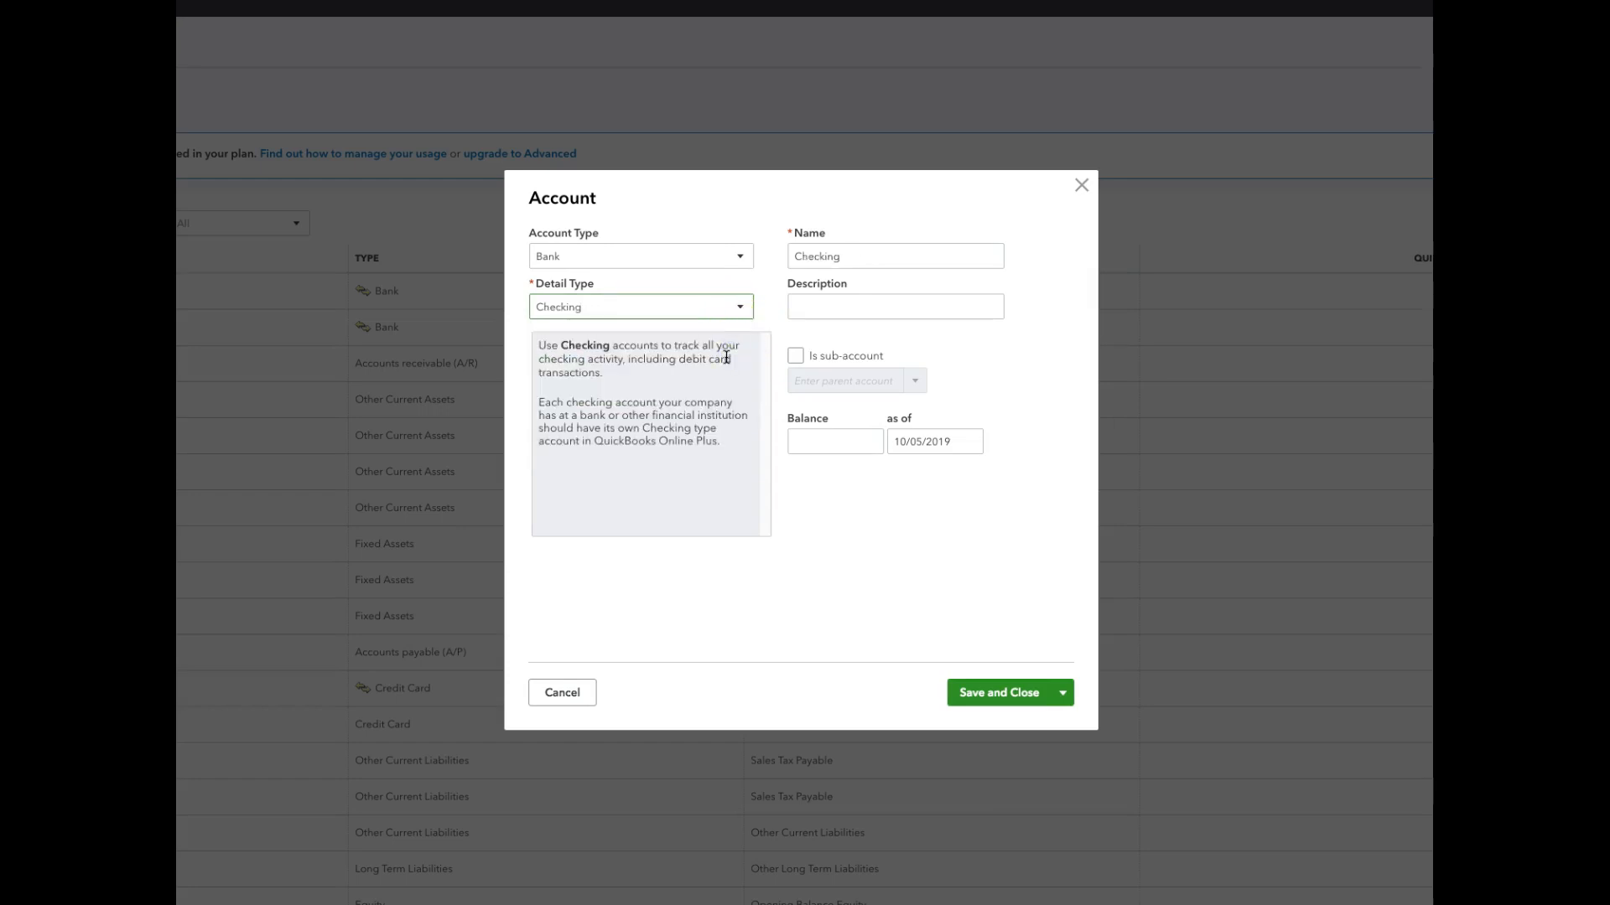
Name the new bank account 1Checking.
{"action": "left_click", "coordinate": [855, 255]}
{"action": "double_click", "coordinate": [856, 255]}
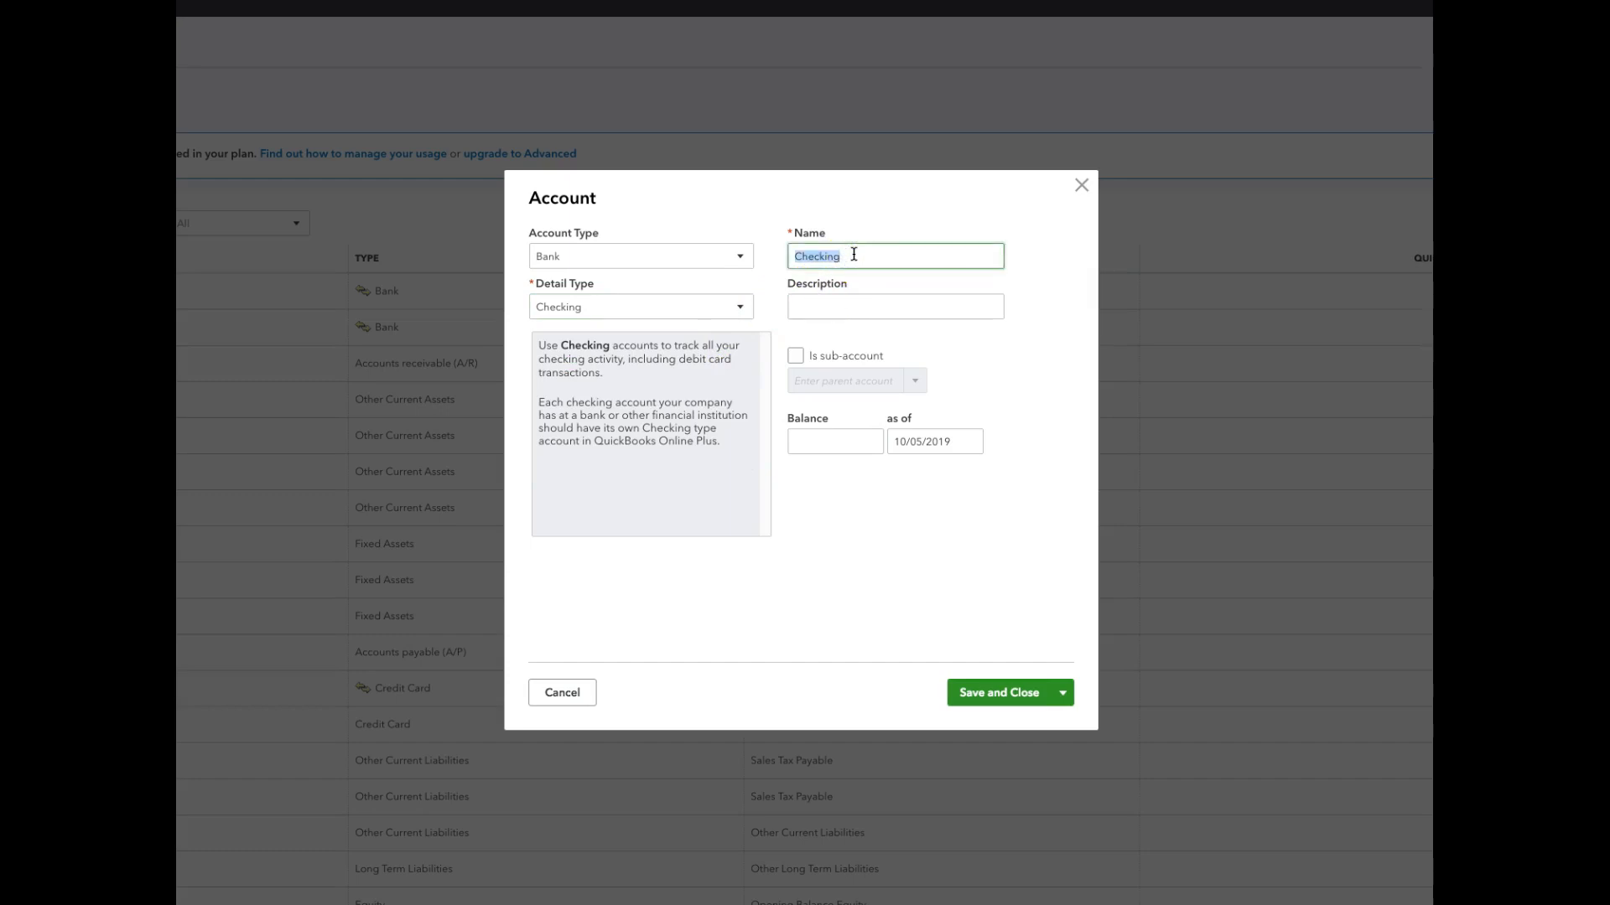
{"action": "key", "text": "BackSpace"}
{"action": "type", "text": "#"}
{"action": "type", "text": "Che"}
{"action": "key", "text": "BackSpace"}
{"action": "key", "text": "BackSpace"}
{"action": "key", "text": "BackSpace"}
{"action": "type", "text": "1Checking"}
Set the checking account's opening balance to 10000 as of 07/31/2019 and save the account.
{"action": "left_click", "coordinate": [817, 440]}
{"action": "type", "text": "10000"}
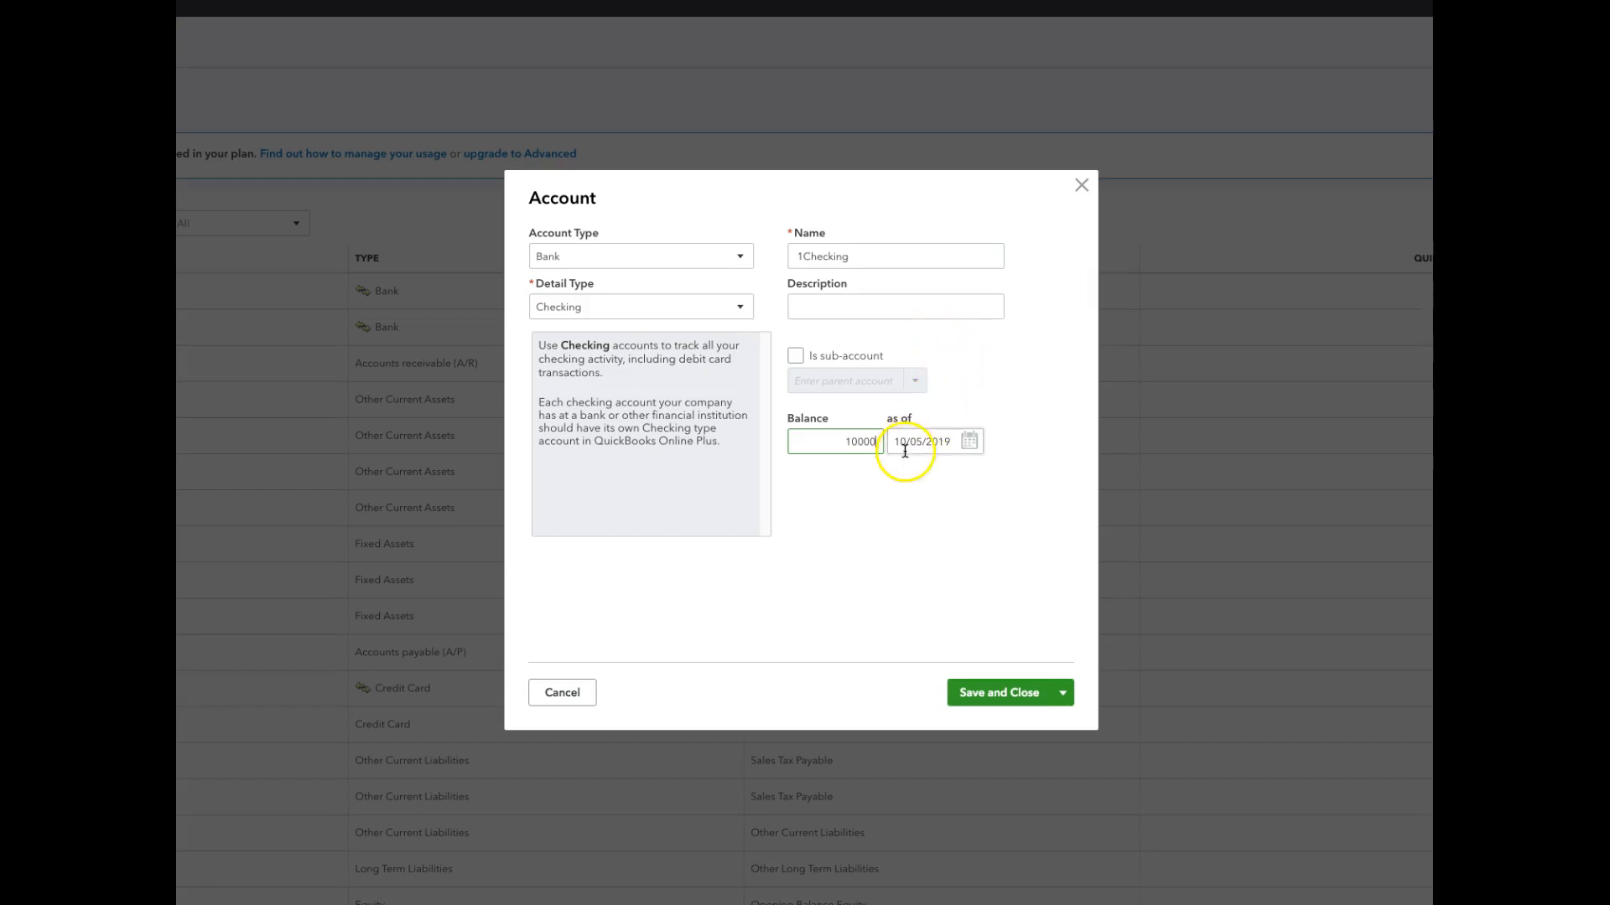
{"action": "left_click", "coordinate": [971, 444]}
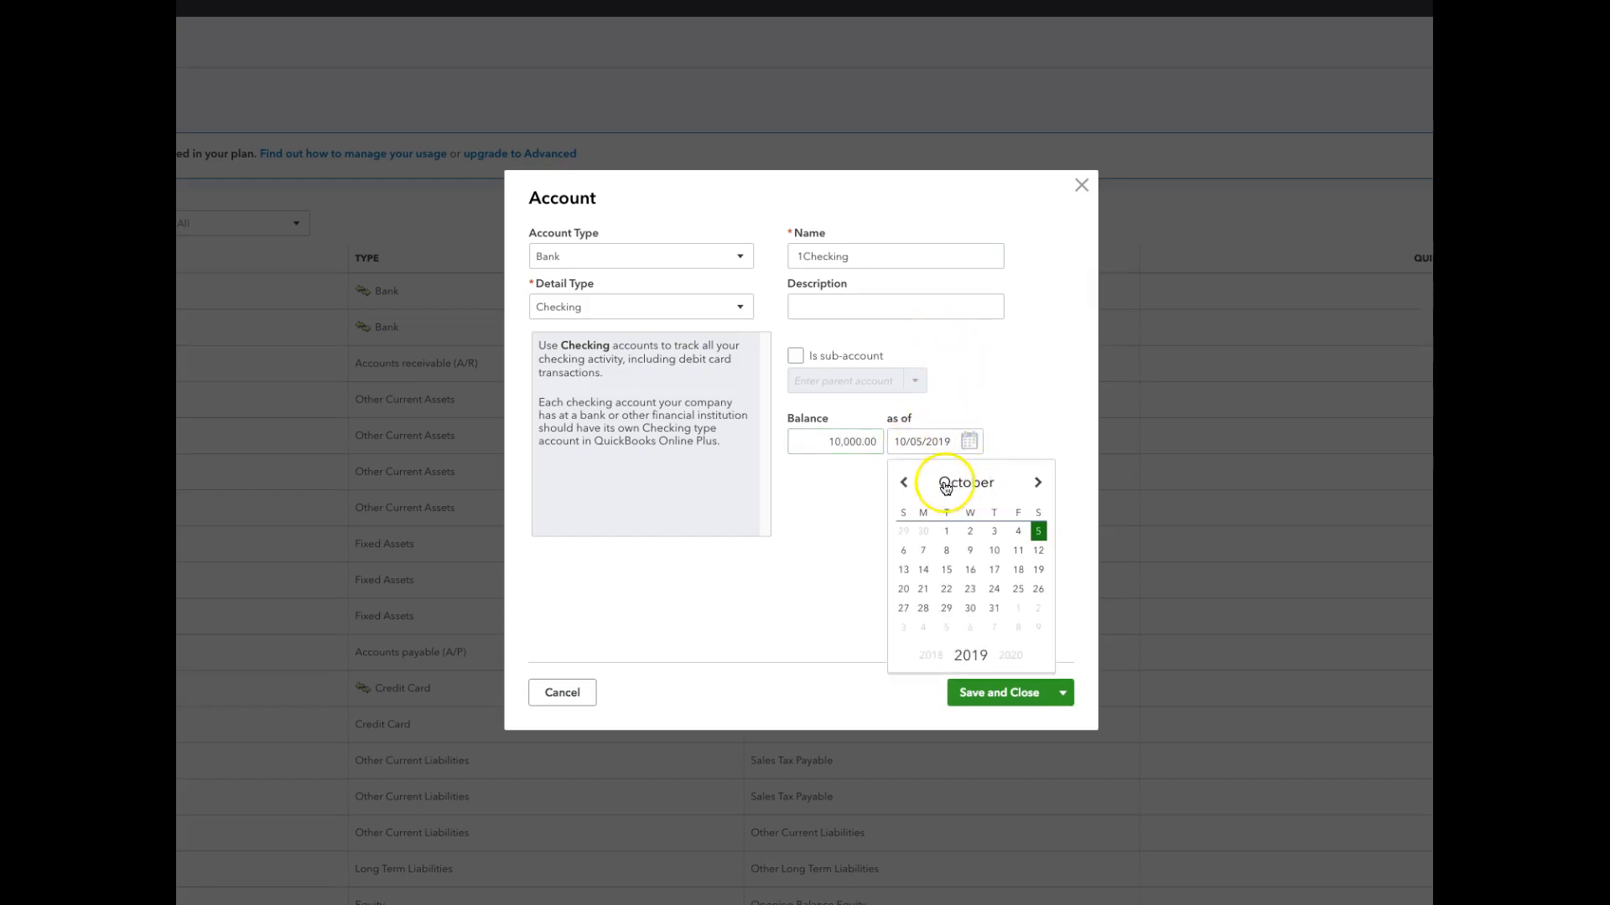
{"action": "left_click", "coordinate": [905, 483]}
{"action": "left_click", "coordinate": [904, 483]}
{"action": "left_click", "coordinate": [905, 483]}
{"action": "left_click", "coordinate": [969, 609]}
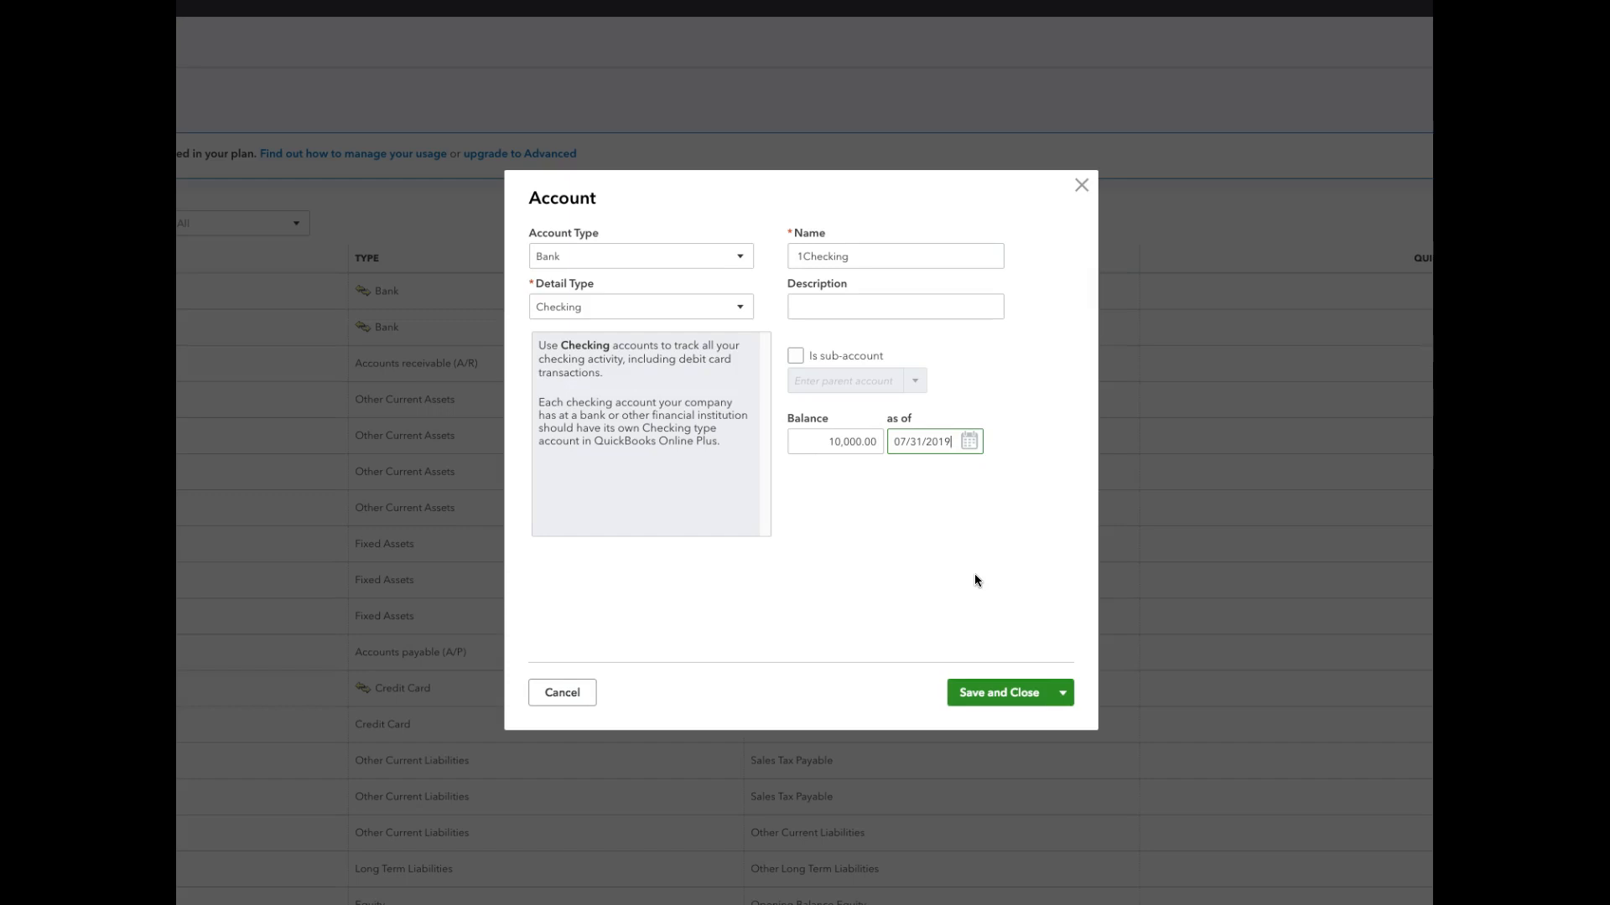
{"action": "left_click", "coordinate": [993, 695]}
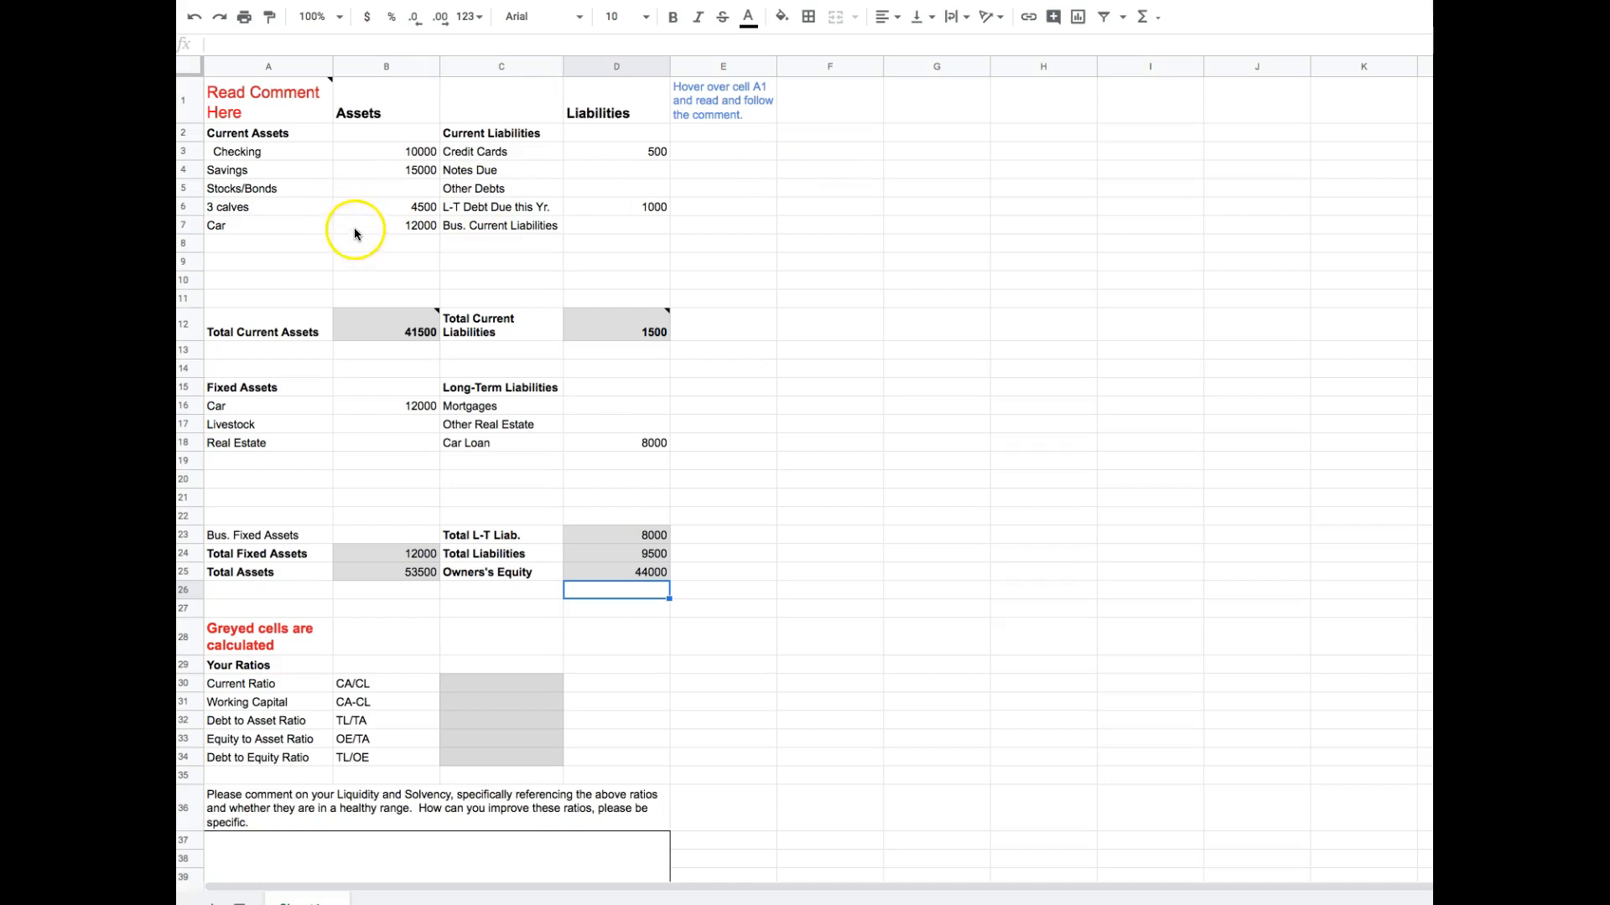
In the balance sheet spreadsheet, clear the Car entry and its amount from the current assets.
{"action": "left_click_drag", "start_coordinate": [287, 223], "coordinate": [391, 228]}
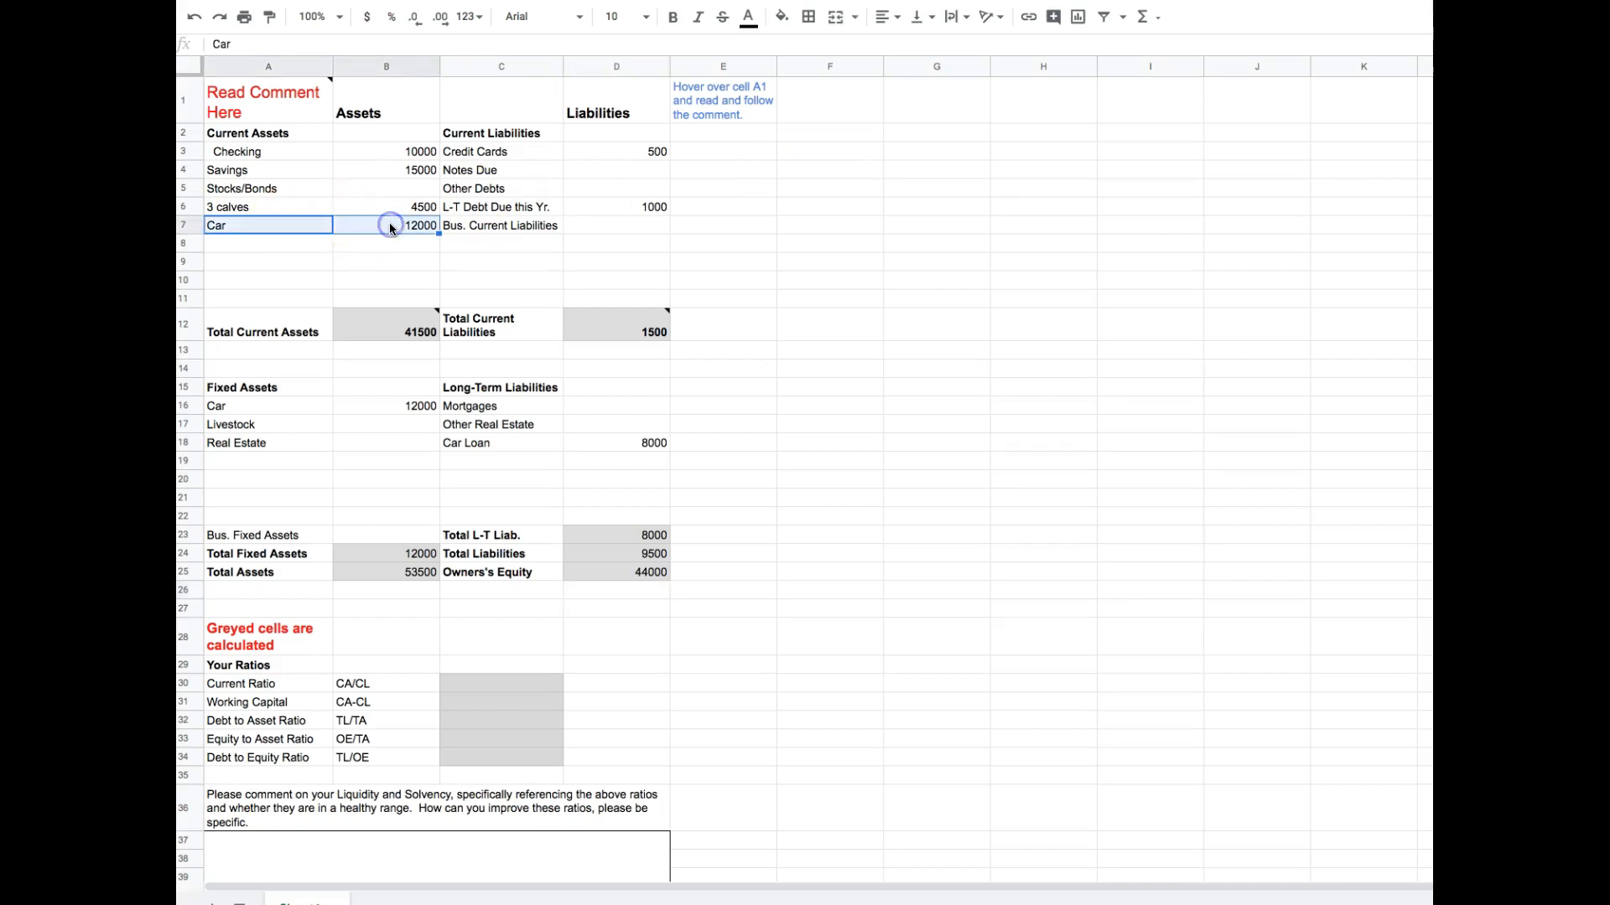
{"action": "key", "text": "Delete"}
{"action": "left_click", "coordinate": [382, 208]}
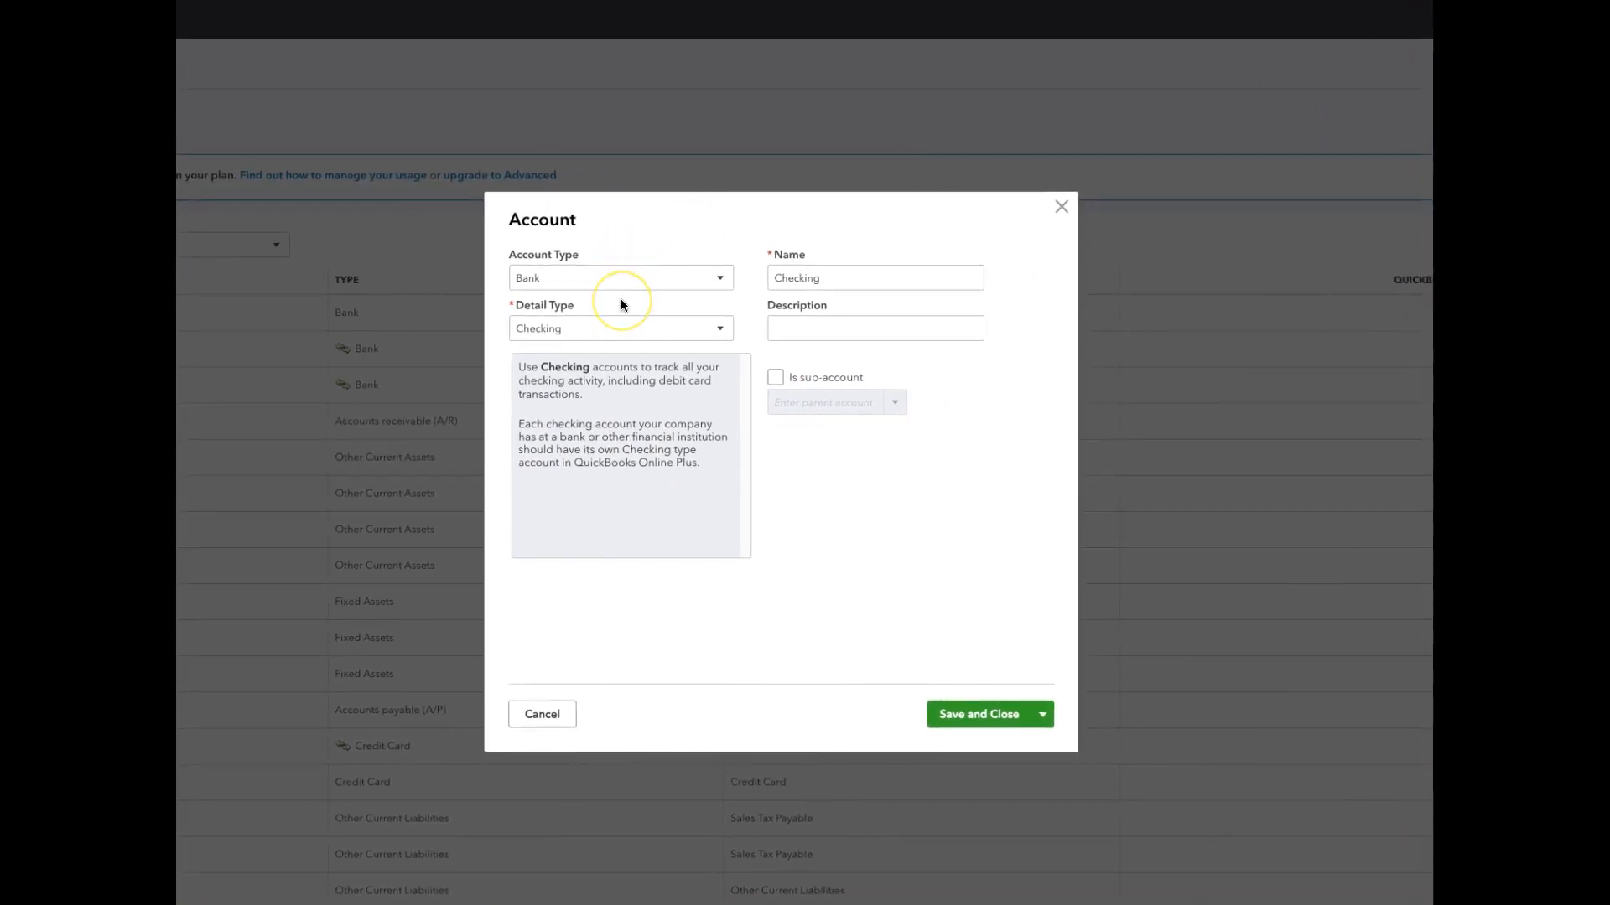
In the QuickBooks account form, set both the account type and the detail type to Other Current Assets.
{"action": "left_click", "coordinate": [721, 280]}
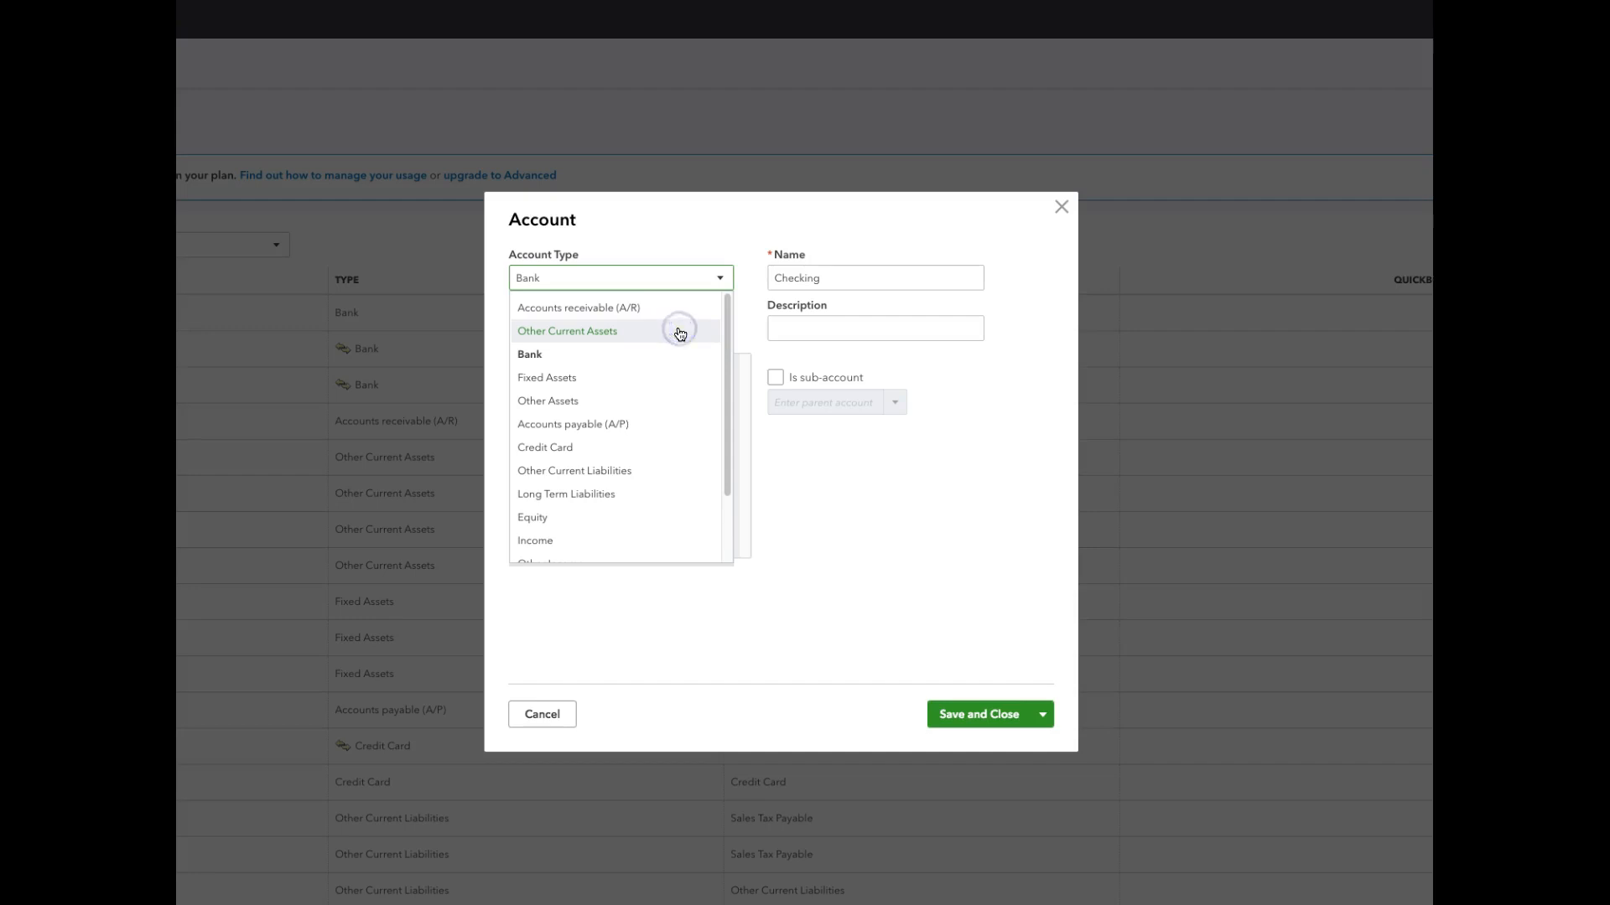
{"action": "left_click", "coordinate": [606, 333]}
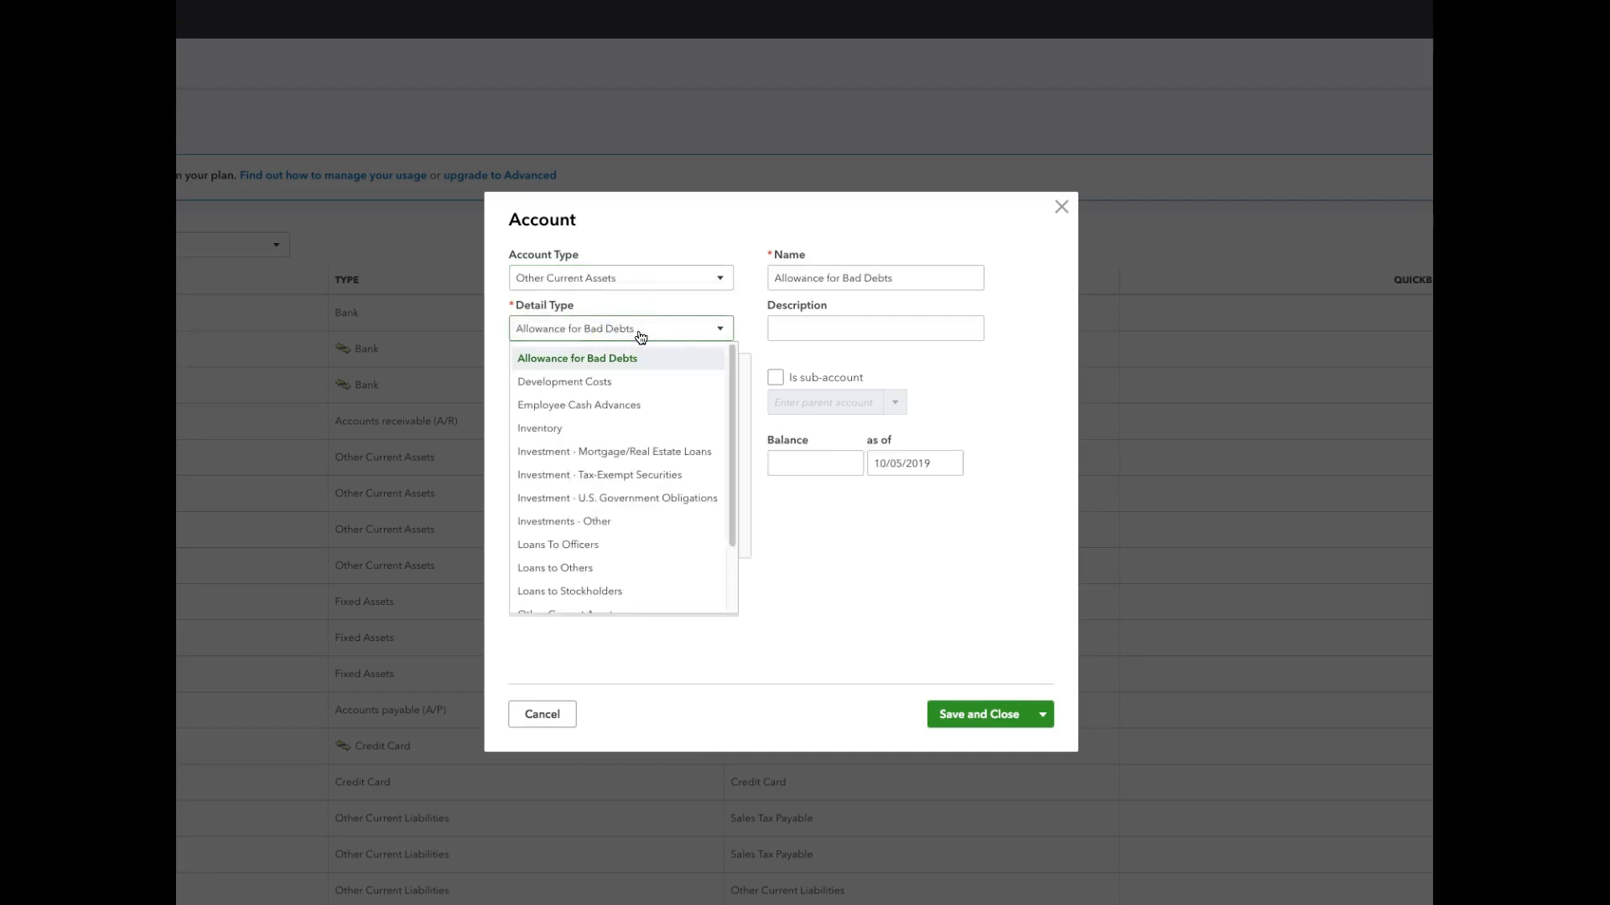
{"action": "left_click", "coordinate": [720, 334]}
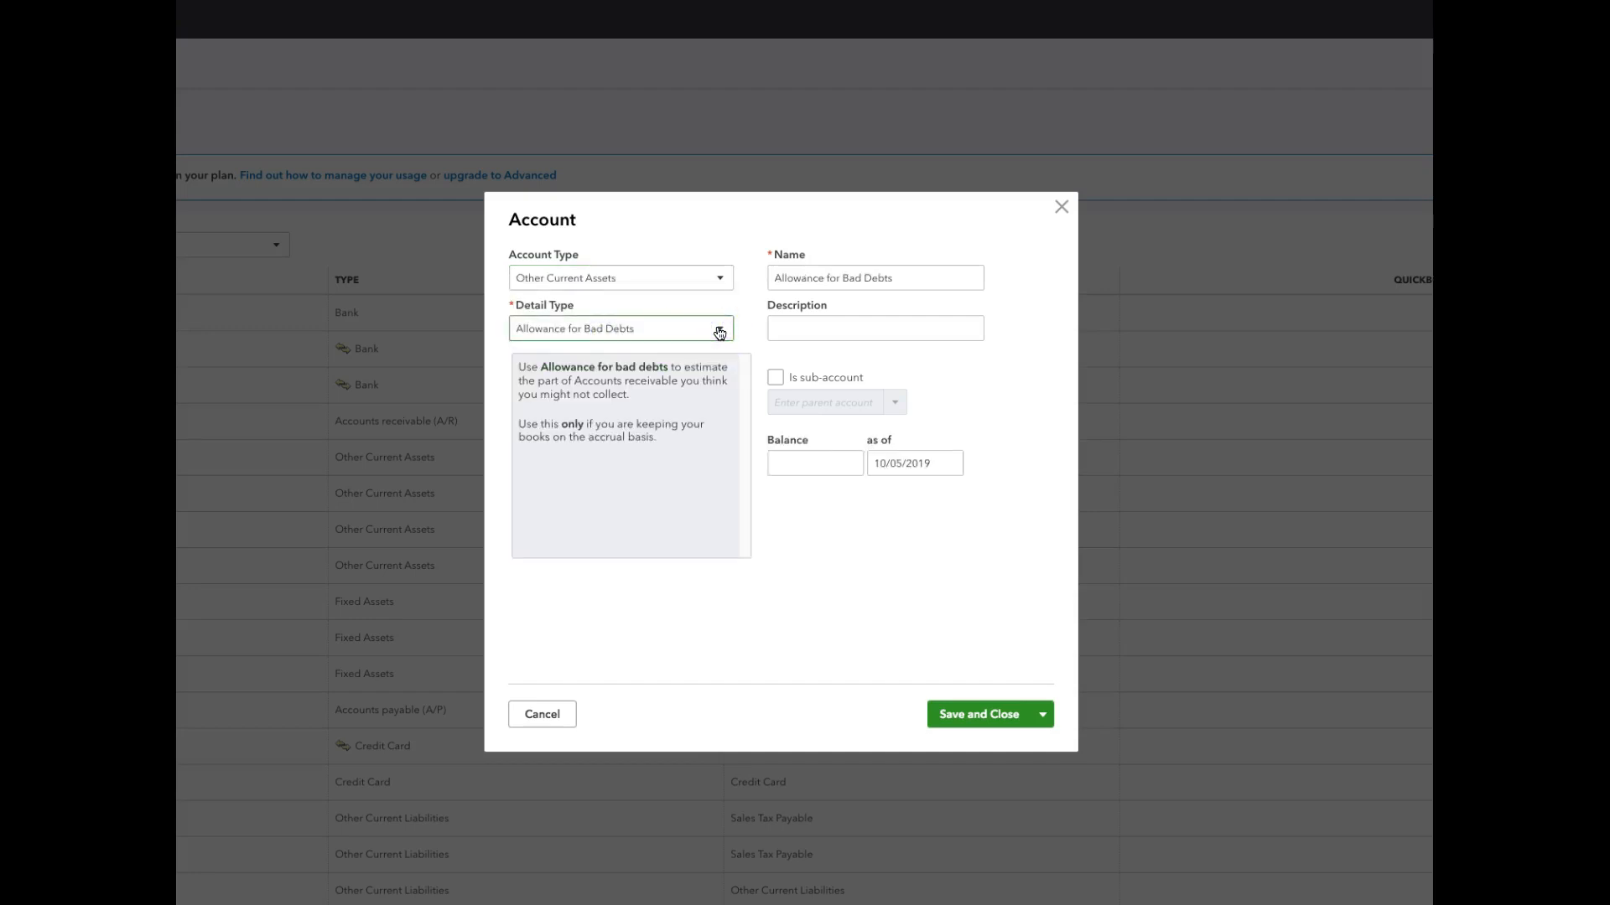
{"action": "left_click", "coordinate": [719, 333]}
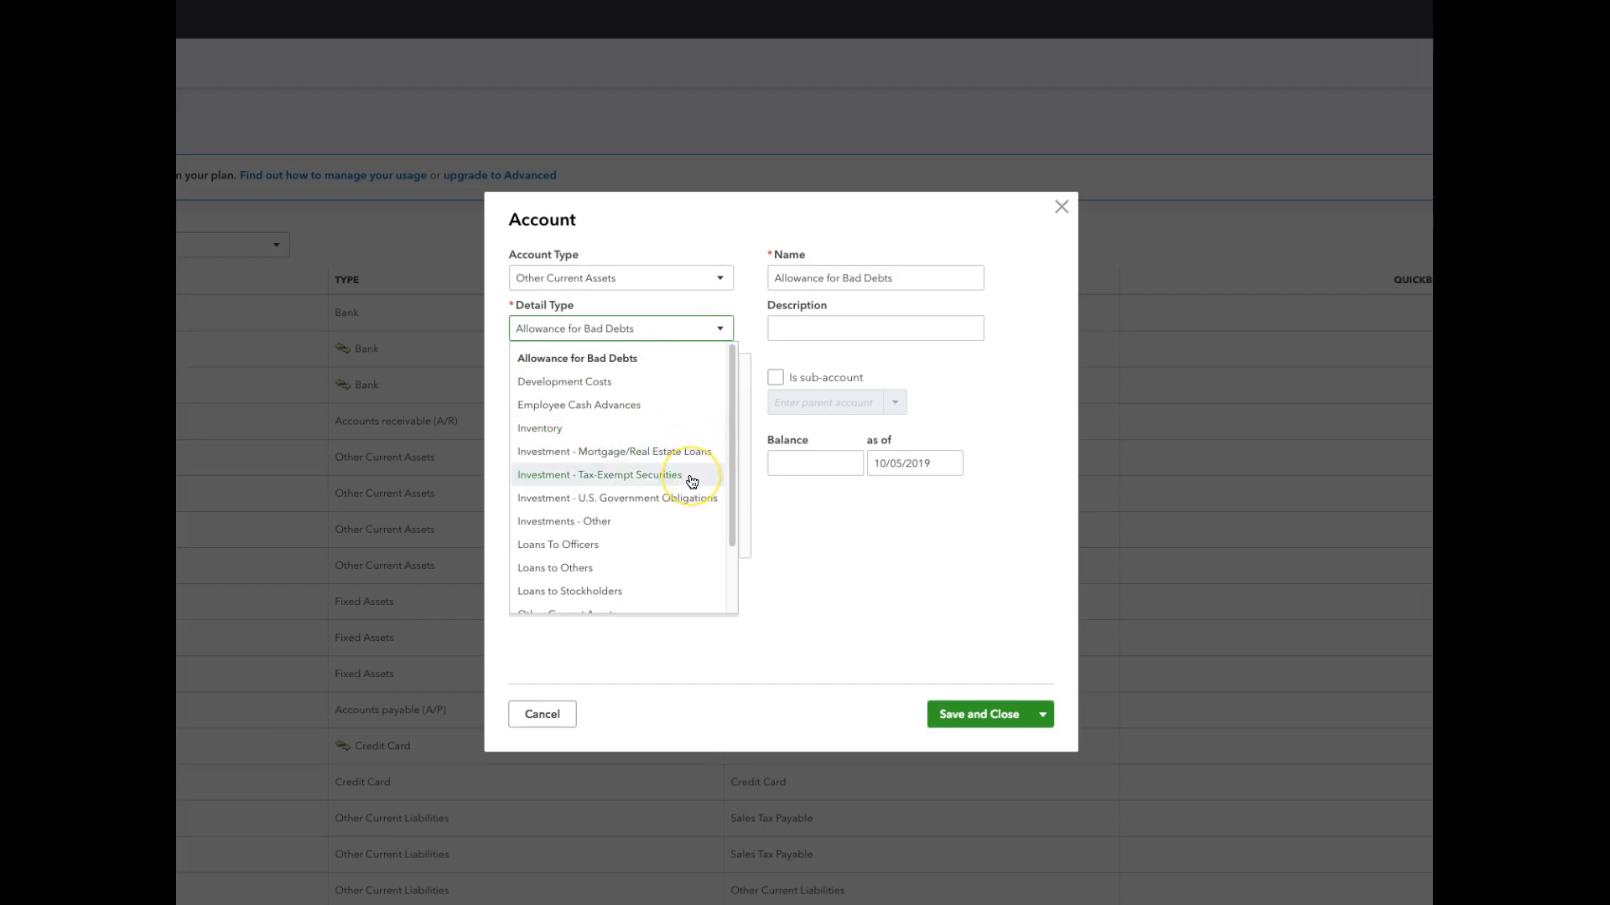
{"action": "left_click", "coordinate": [718, 331]}
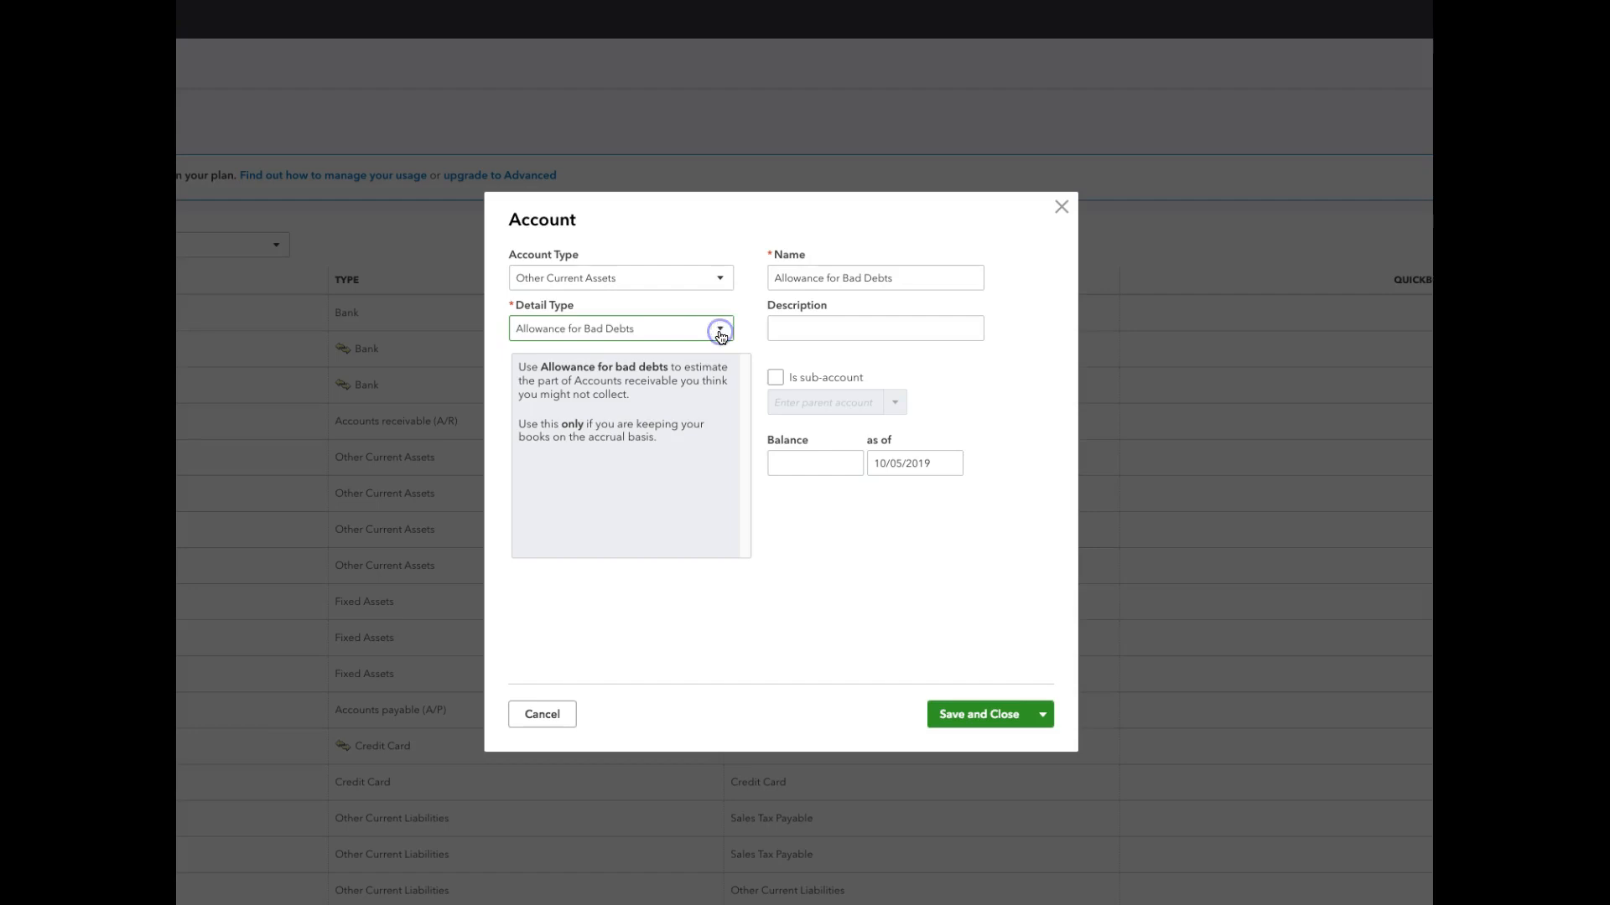
{"action": "left_click", "coordinate": [719, 332]}
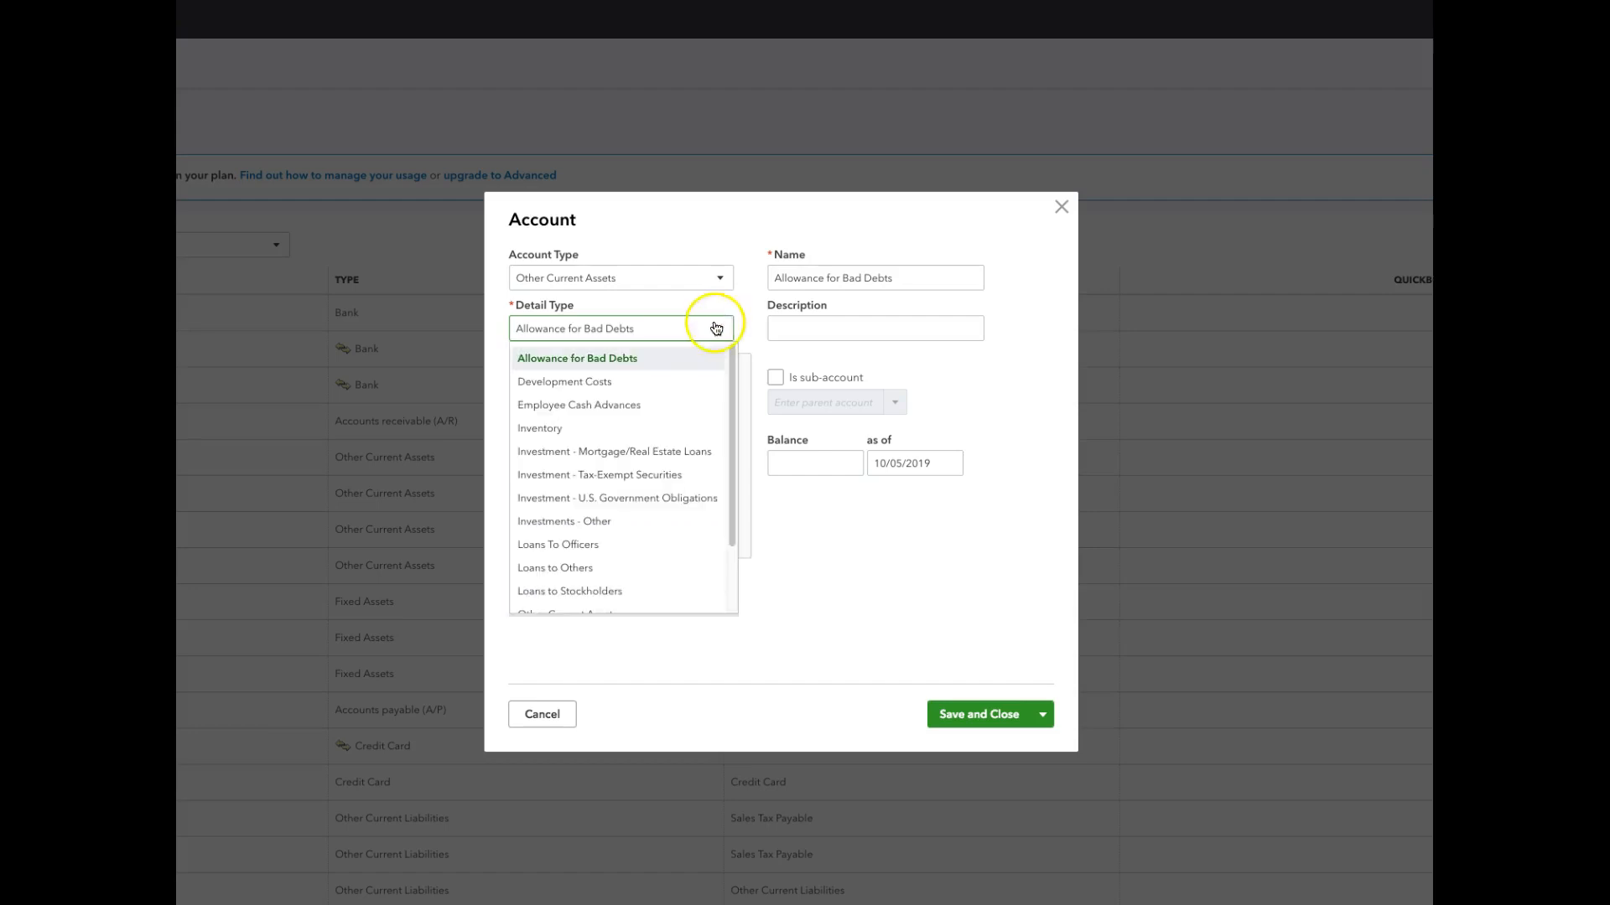
{"action": "left_click", "coordinate": [718, 332]}
{"action": "left_click", "coordinate": [719, 329]}
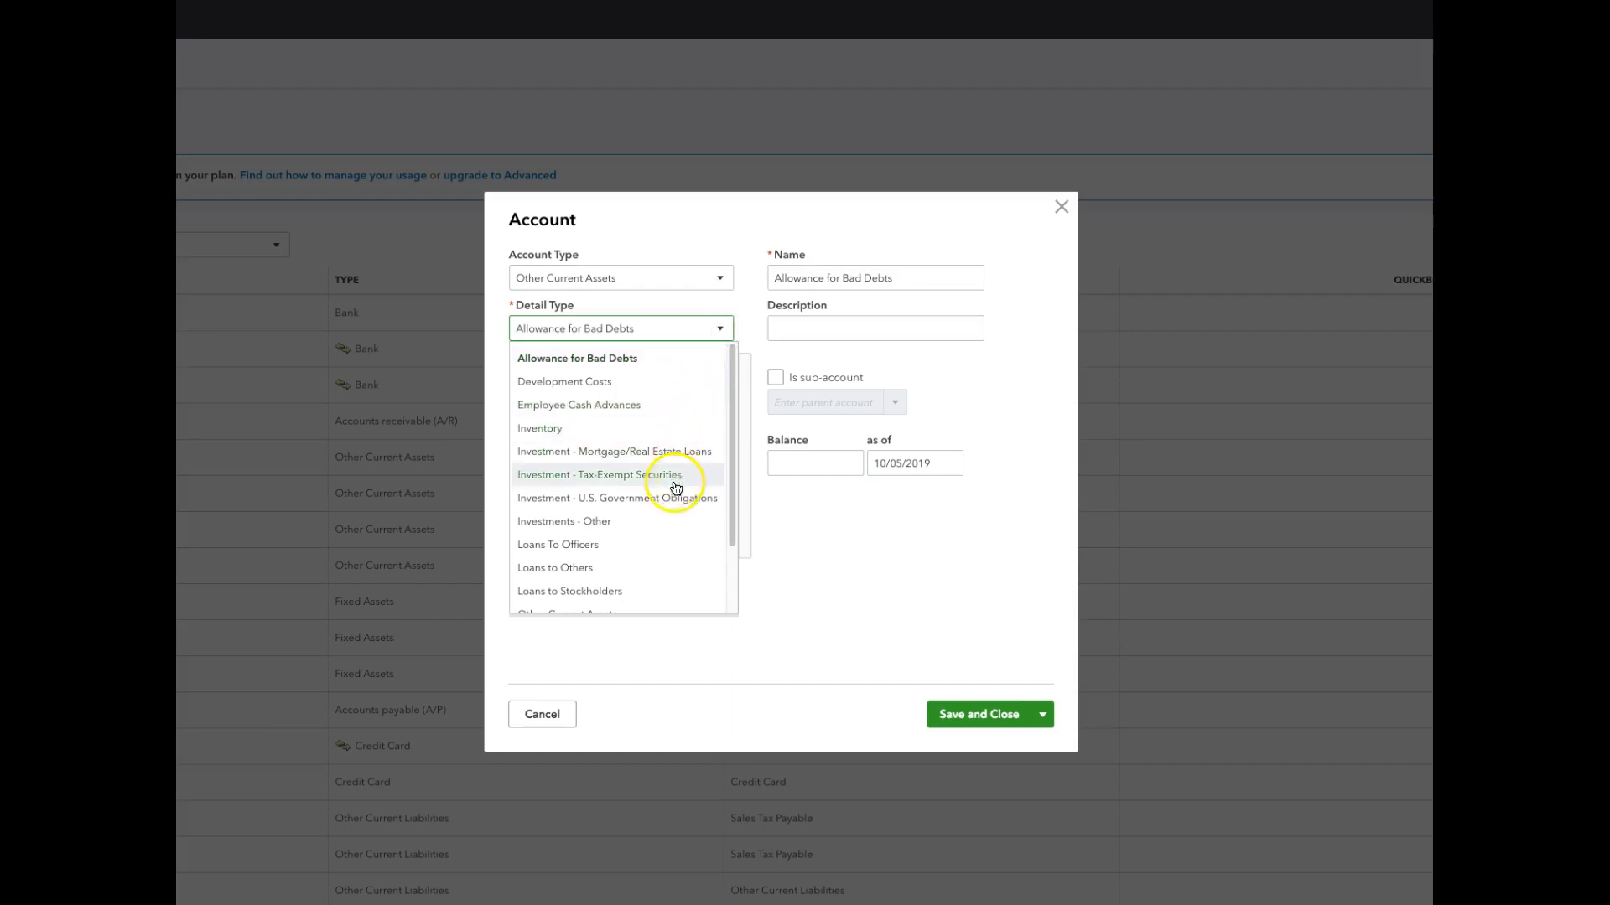
{"action": "scroll", "coordinate": [674, 525], "scroll_direction": "down", "scroll_amount": 1}
{"action": "scroll", "coordinate": [675, 525], "scroll_direction": "down", "scroll_amount": 1}
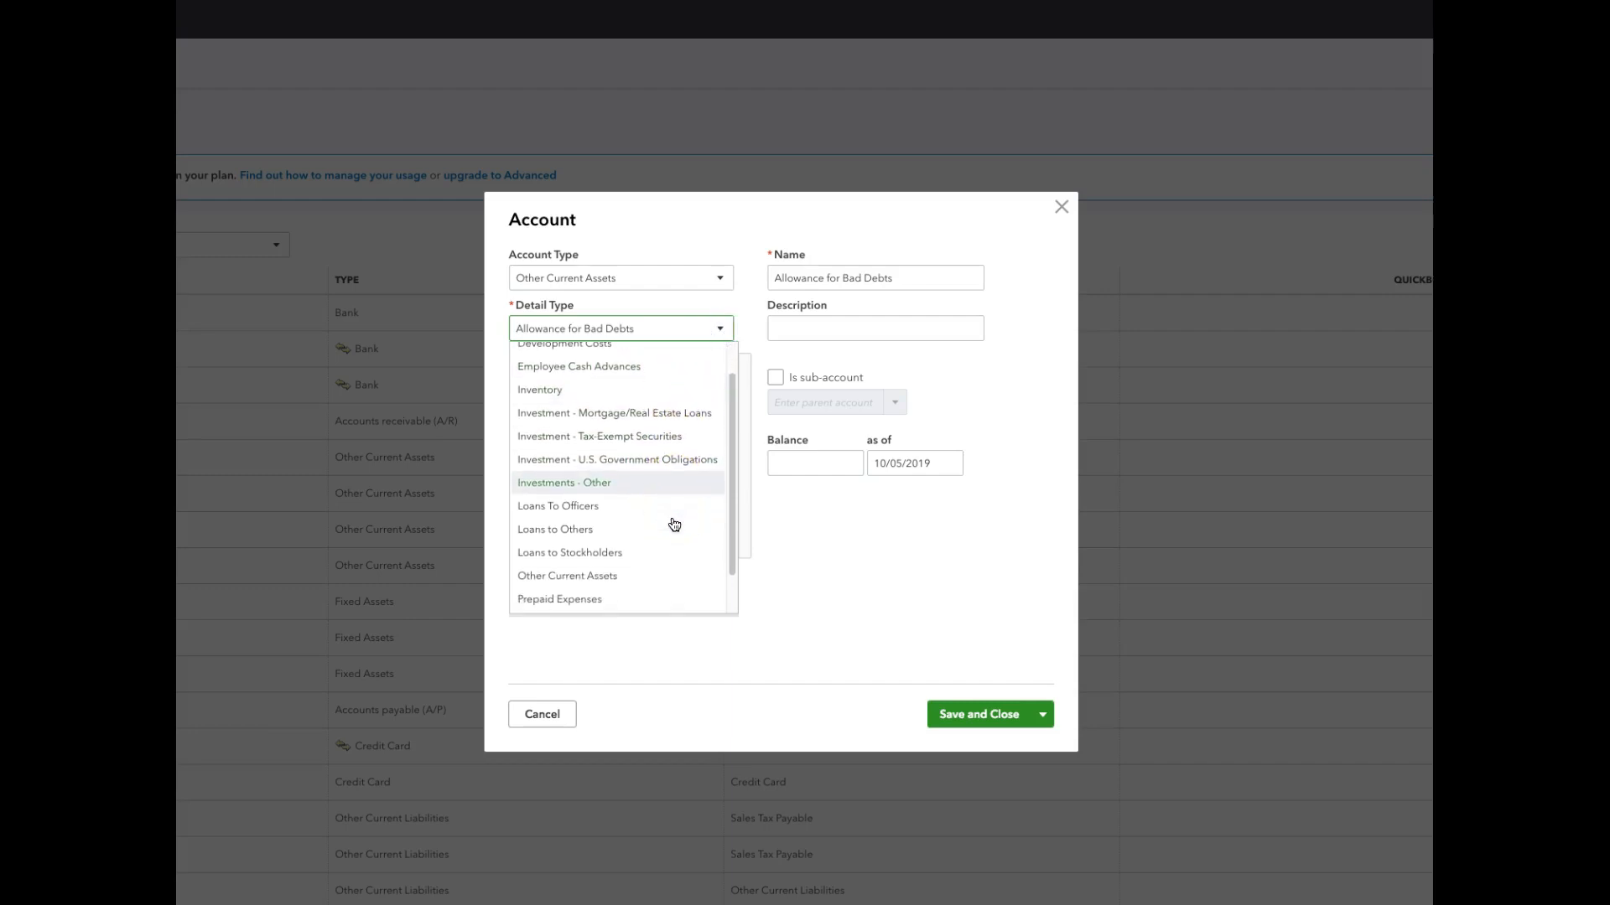
{"action": "left_click", "coordinate": [659, 577]}
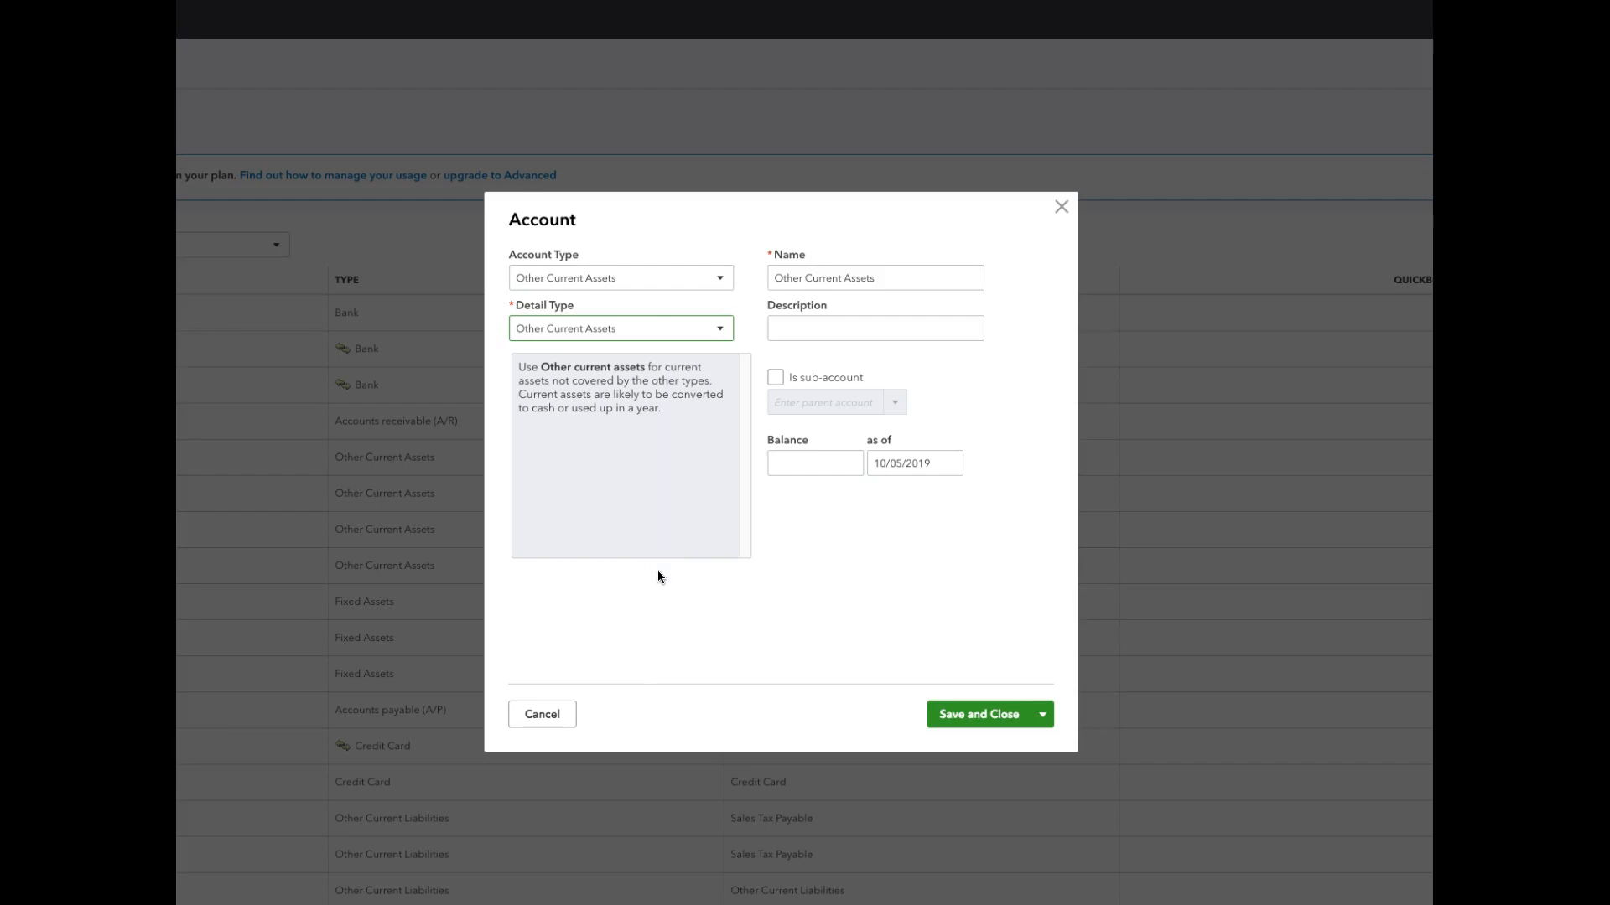
Name the current asset account Three Calves and give it a balance of 4500.
{"action": "left_click_drag", "start_coordinate": [772, 277], "coordinate": [928, 275]}
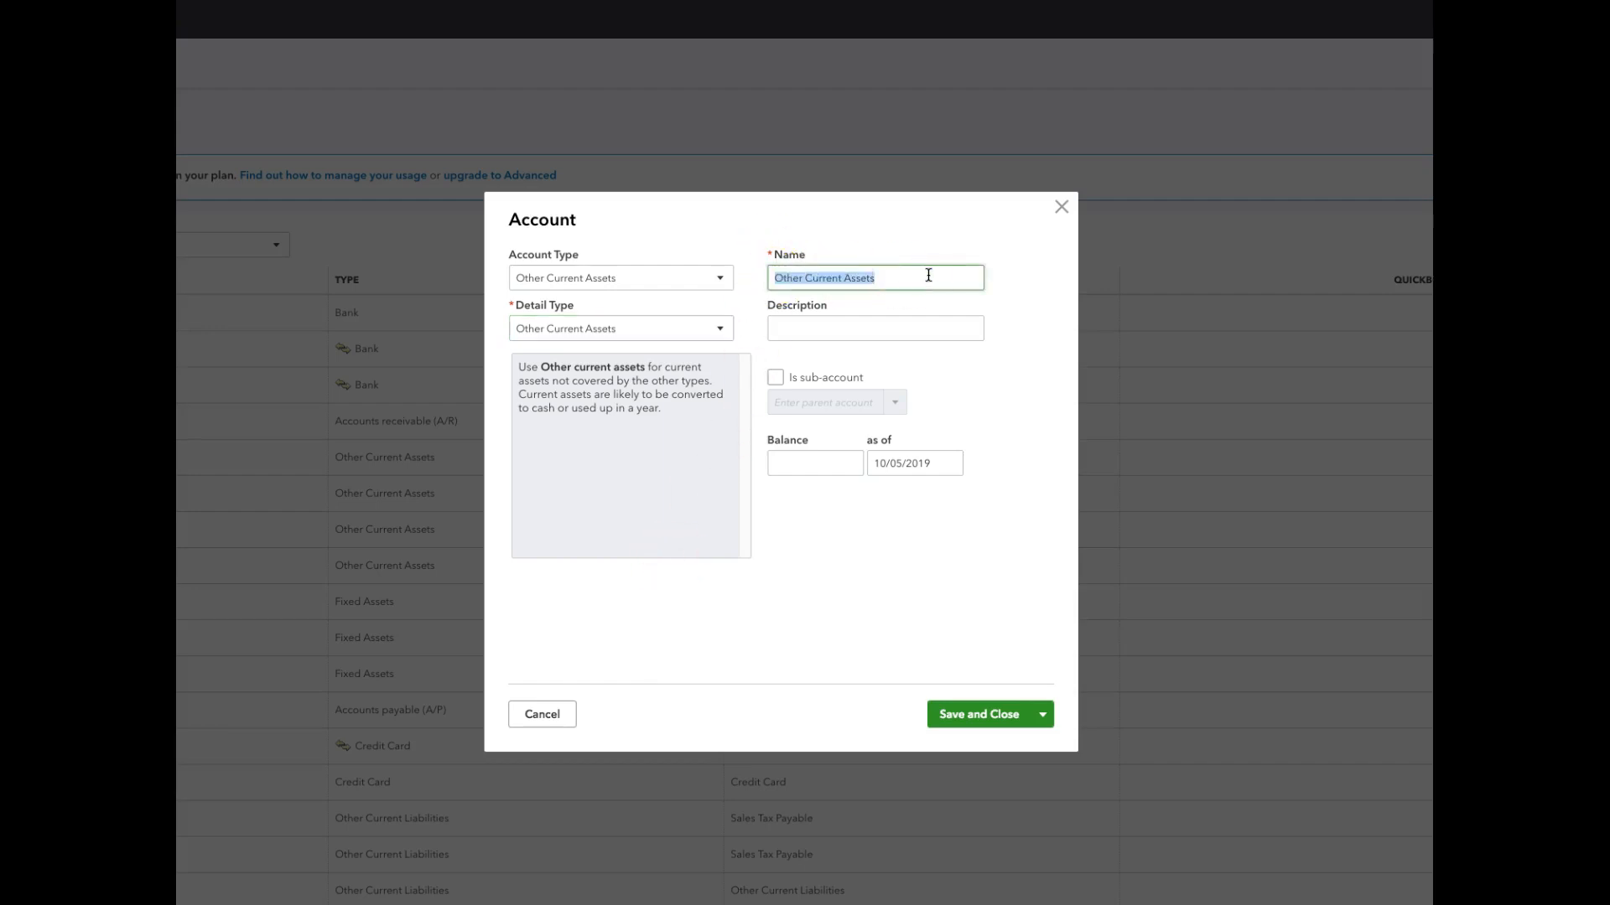
{"action": "type", "text": "Three Calves"}
{"action": "left_click", "coordinate": [820, 463]}
{"action": "type", "text": "4500"}
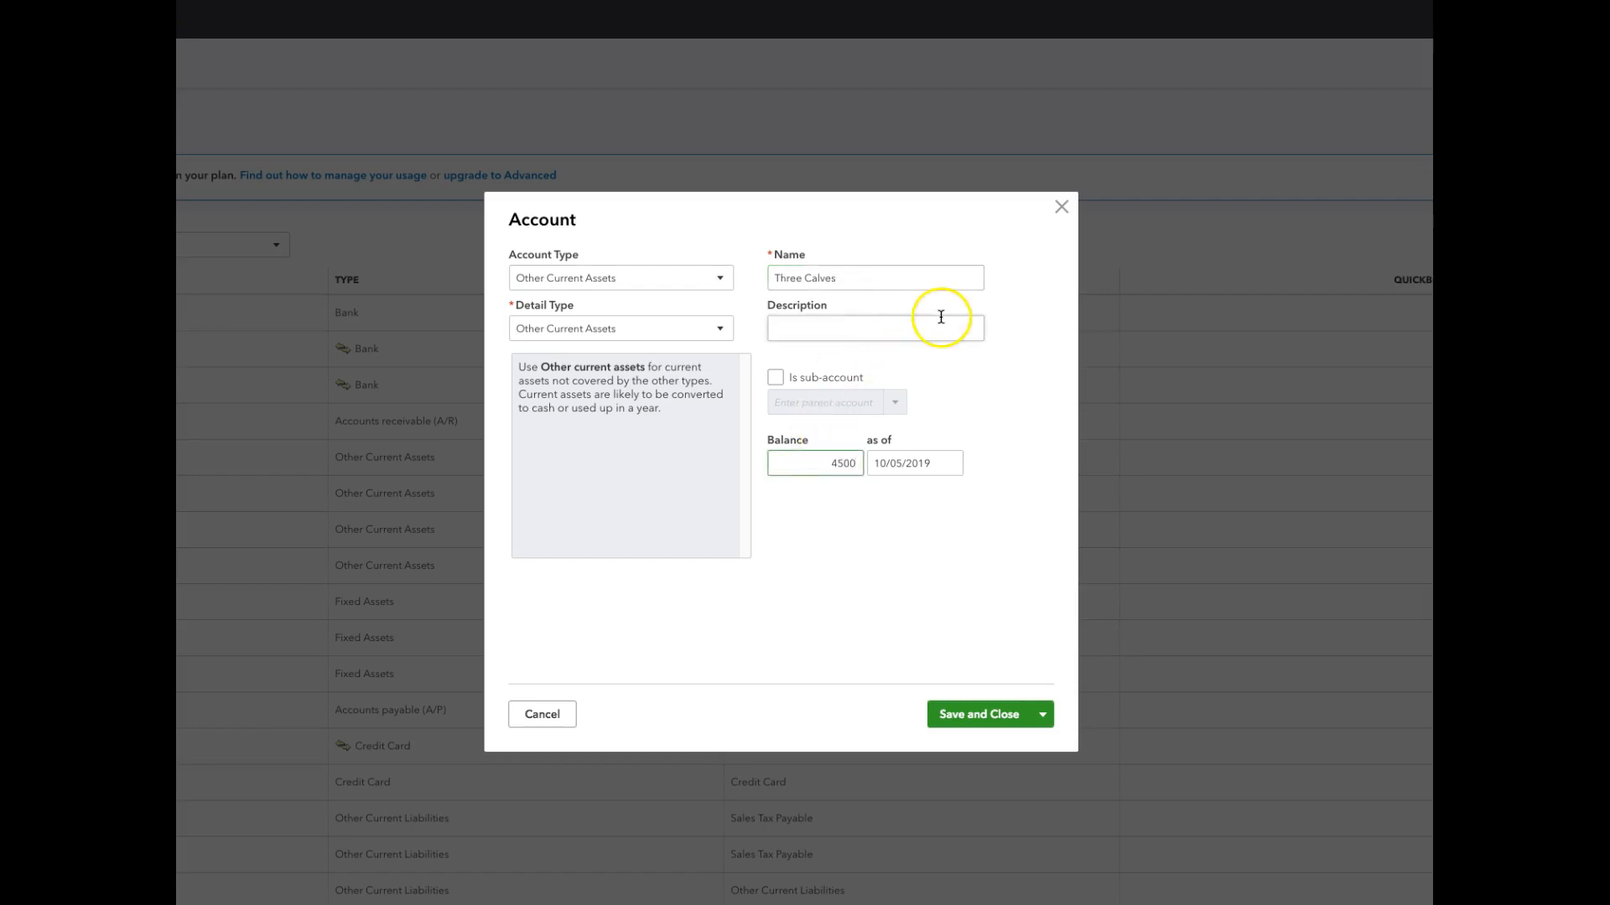
Date the Three Calves balance as of 07/31/2019 and save the account.
{"action": "left_click", "coordinate": [946, 465]}
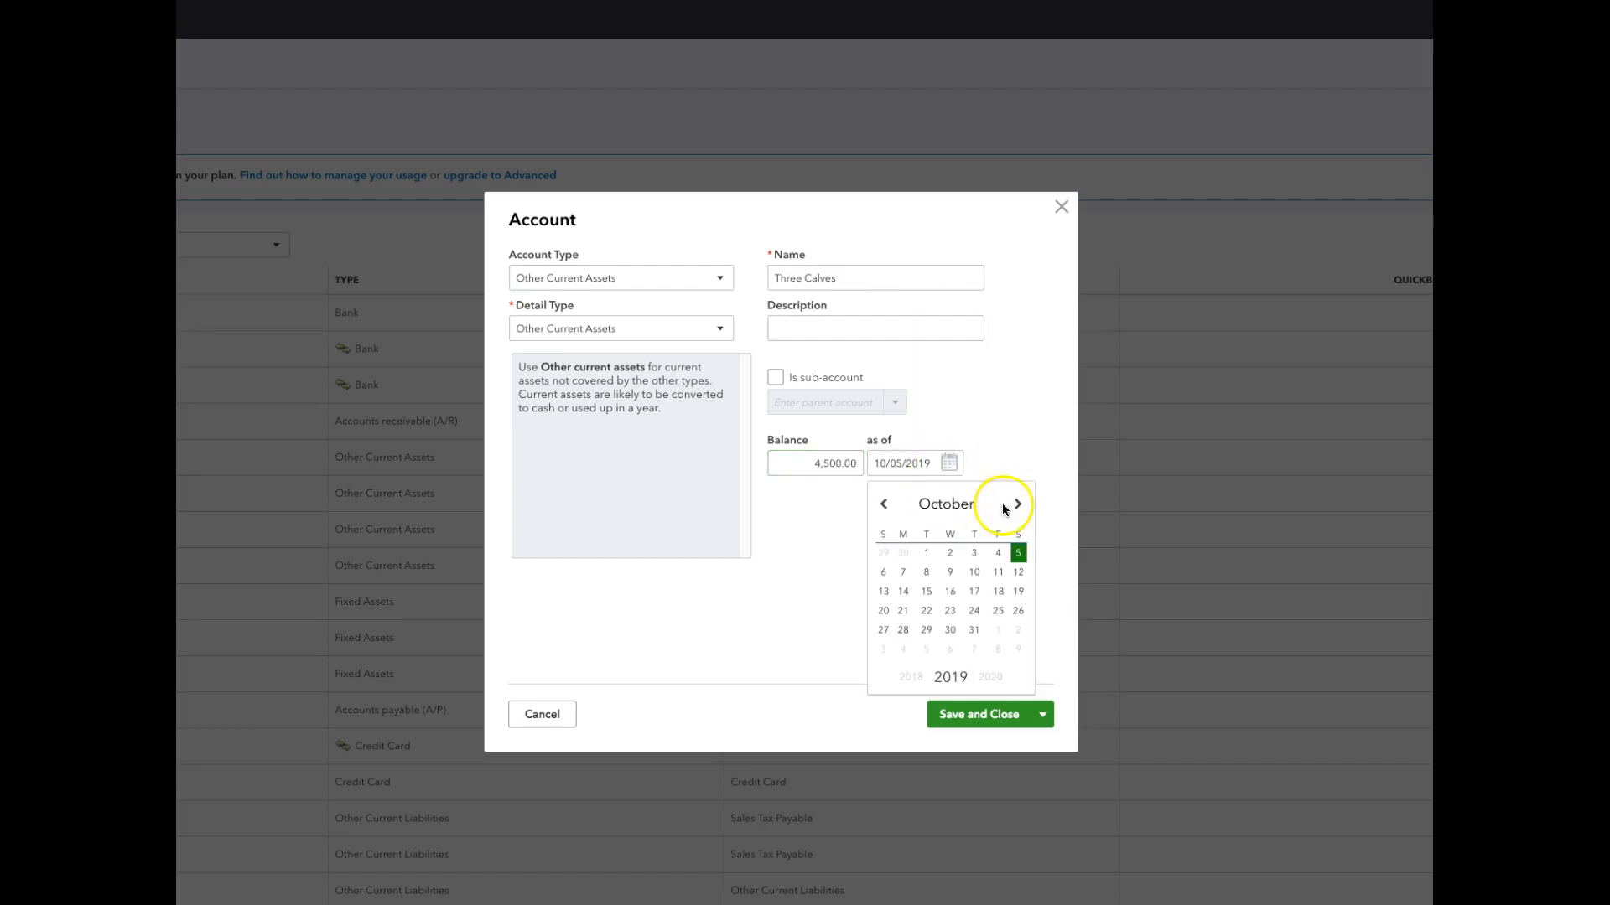
{"action": "left_click", "coordinate": [883, 506]}
{"action": "left_click", "coordinate": [883, 505]}
{"action": "left_click", "coordinate": [882, 506]}
{"action": "left_click", "coordinate": [882, 506]}
{"action": "left_click", "coordinate": [1017, 504]}
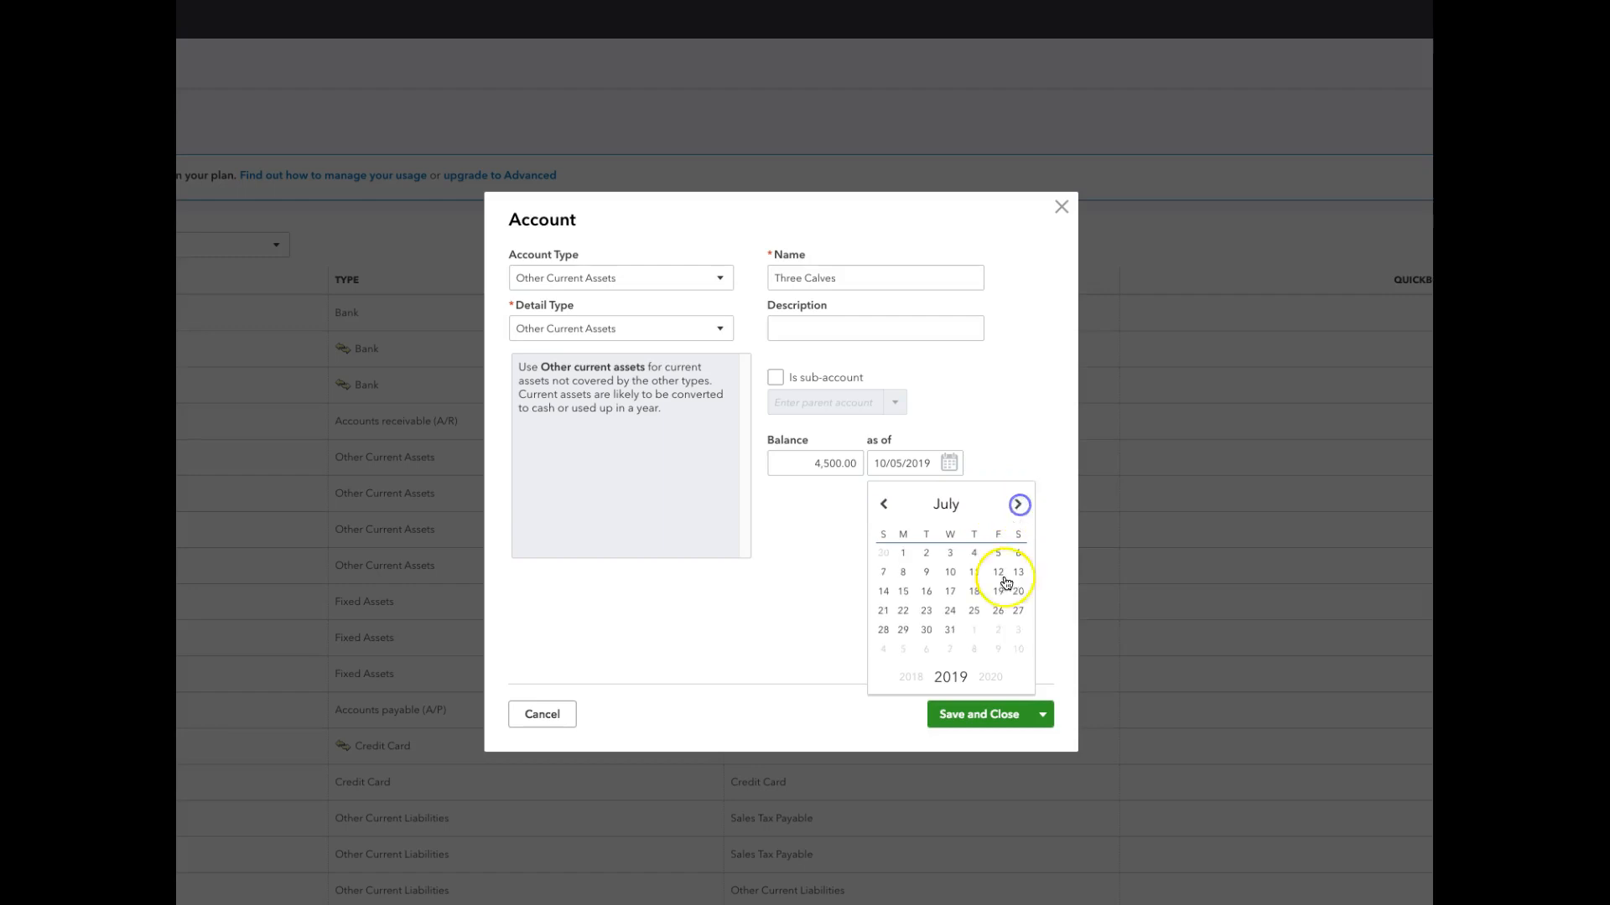
{"action": "left_click", "coordinate": [950, 630]}
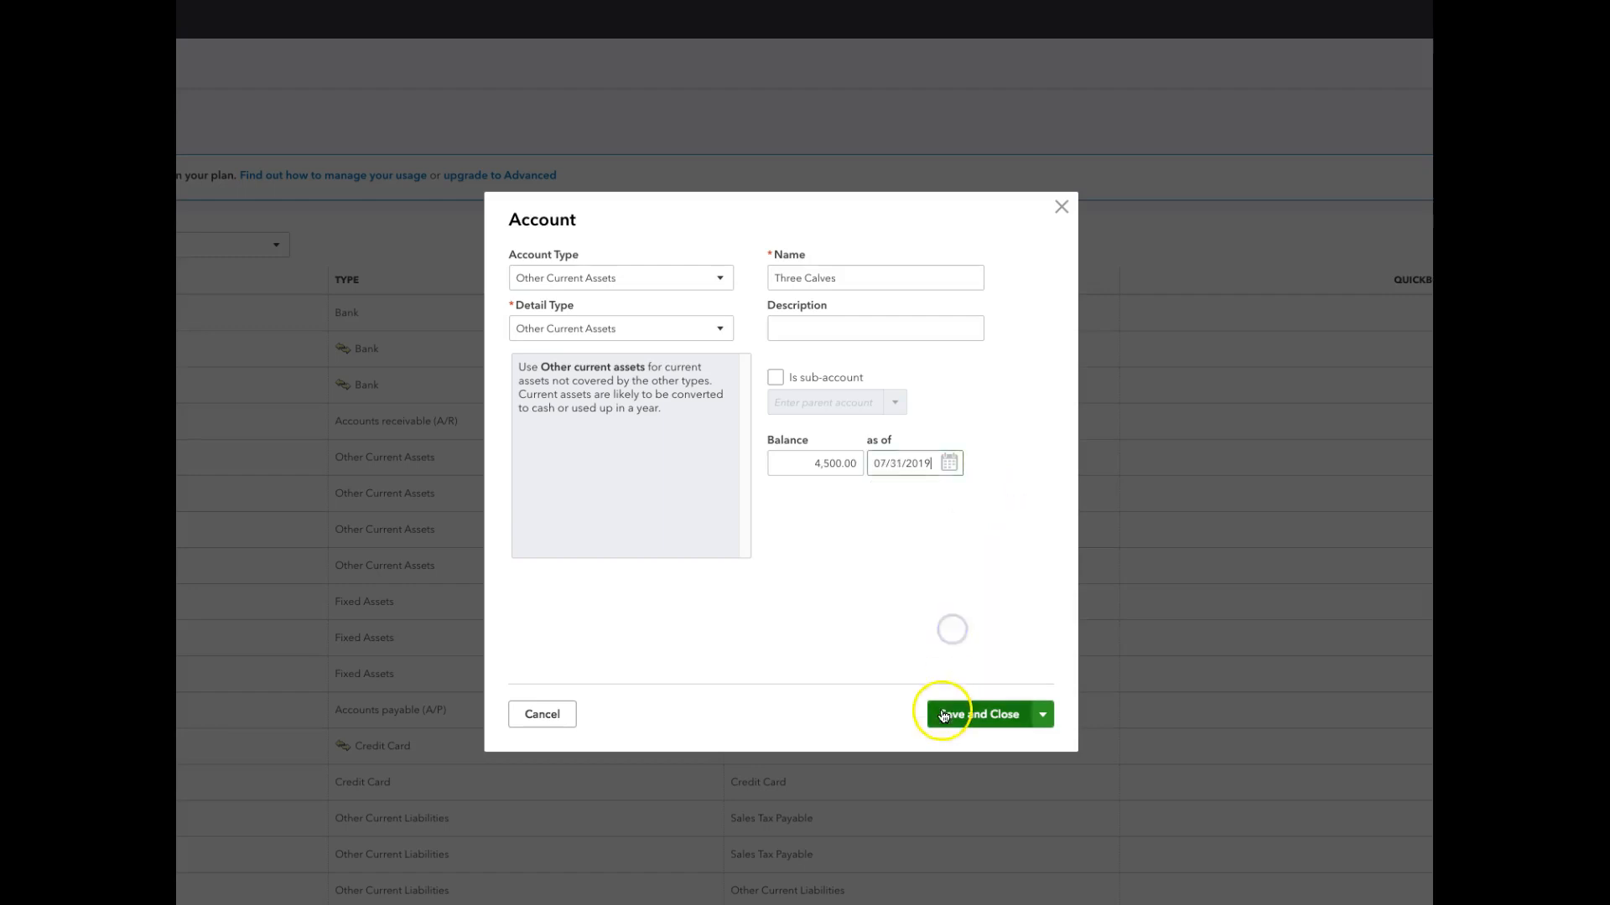
{"action": "left_click", "coordinate": [943, 716]}
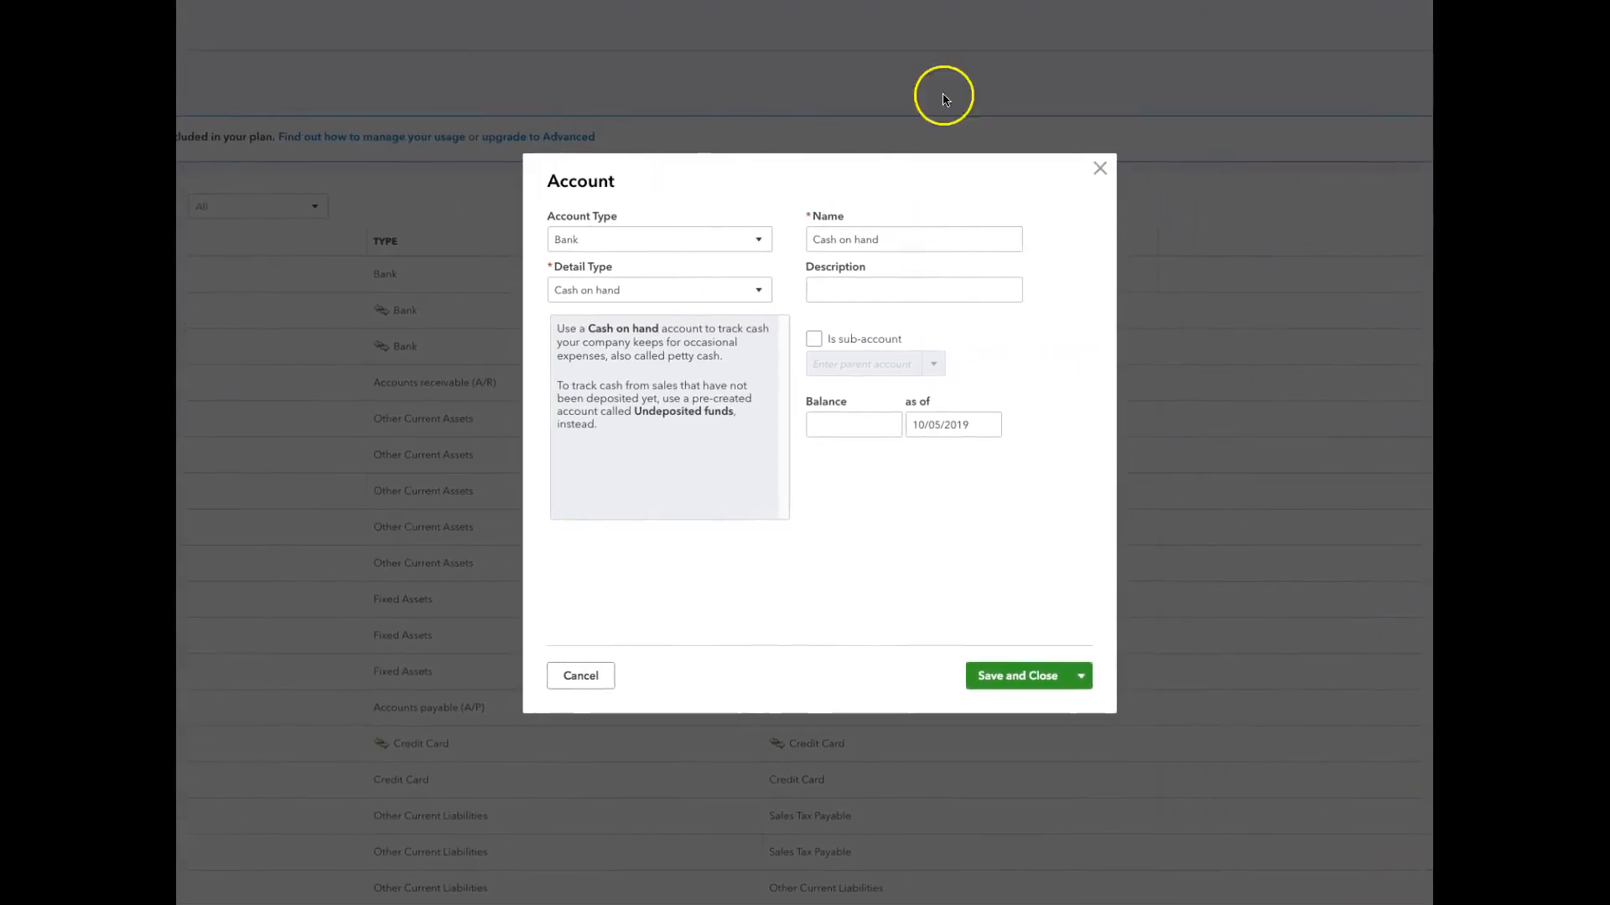
Set the next new account to type Fixed Assets with detail type Vehicles.
{"action": "left_click", "coordinate": [759, 243]}
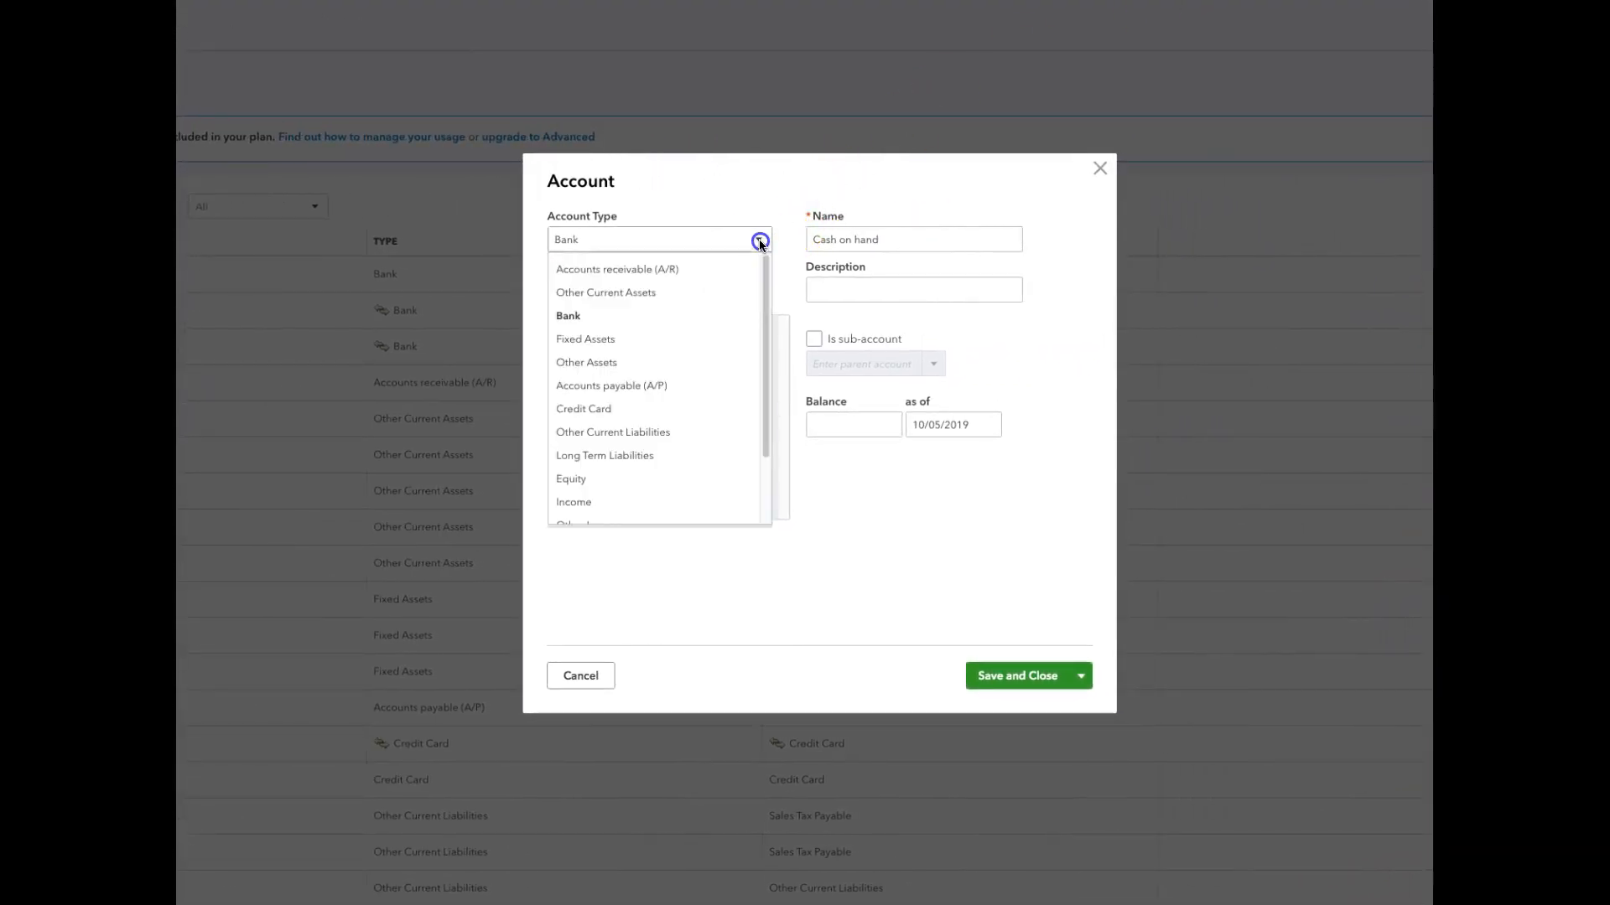
{"action": "left_click", "coordinate": [713, 338]}
{"action": "left_click", "coordinate": [757, 289]}
{"action": "left_click", "coordinate": [730, 460]}
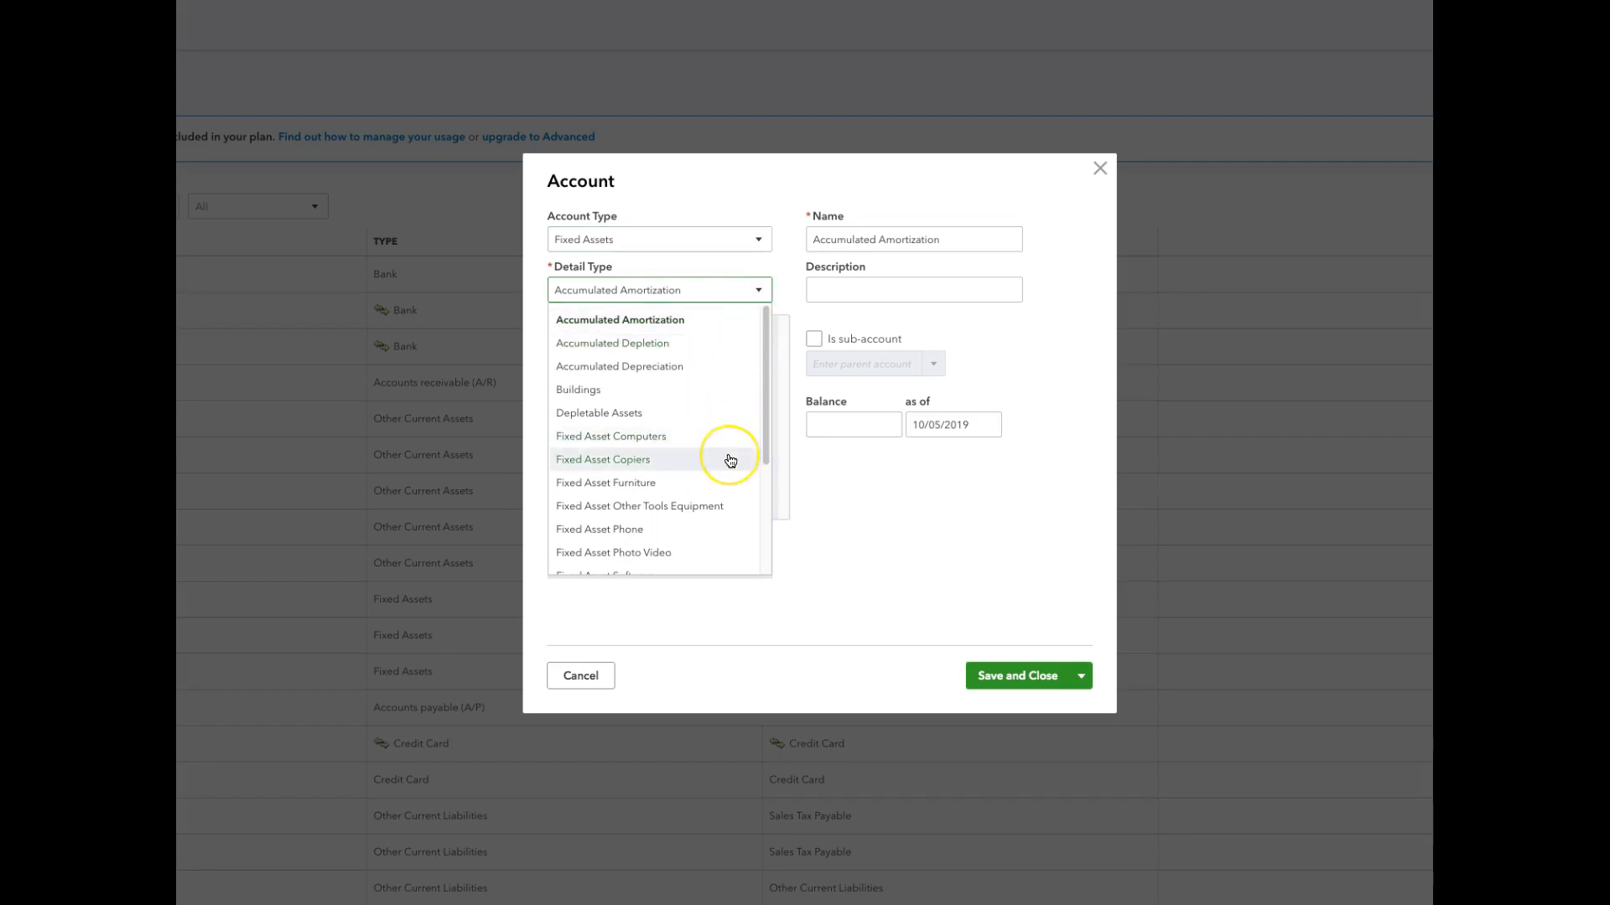
{"action": "scroll", "coordinate": [730, 460], "scroll_direction": "down", "scroll_amount": 3}
{"action": "left_click", "coordinate": [680, 560]}
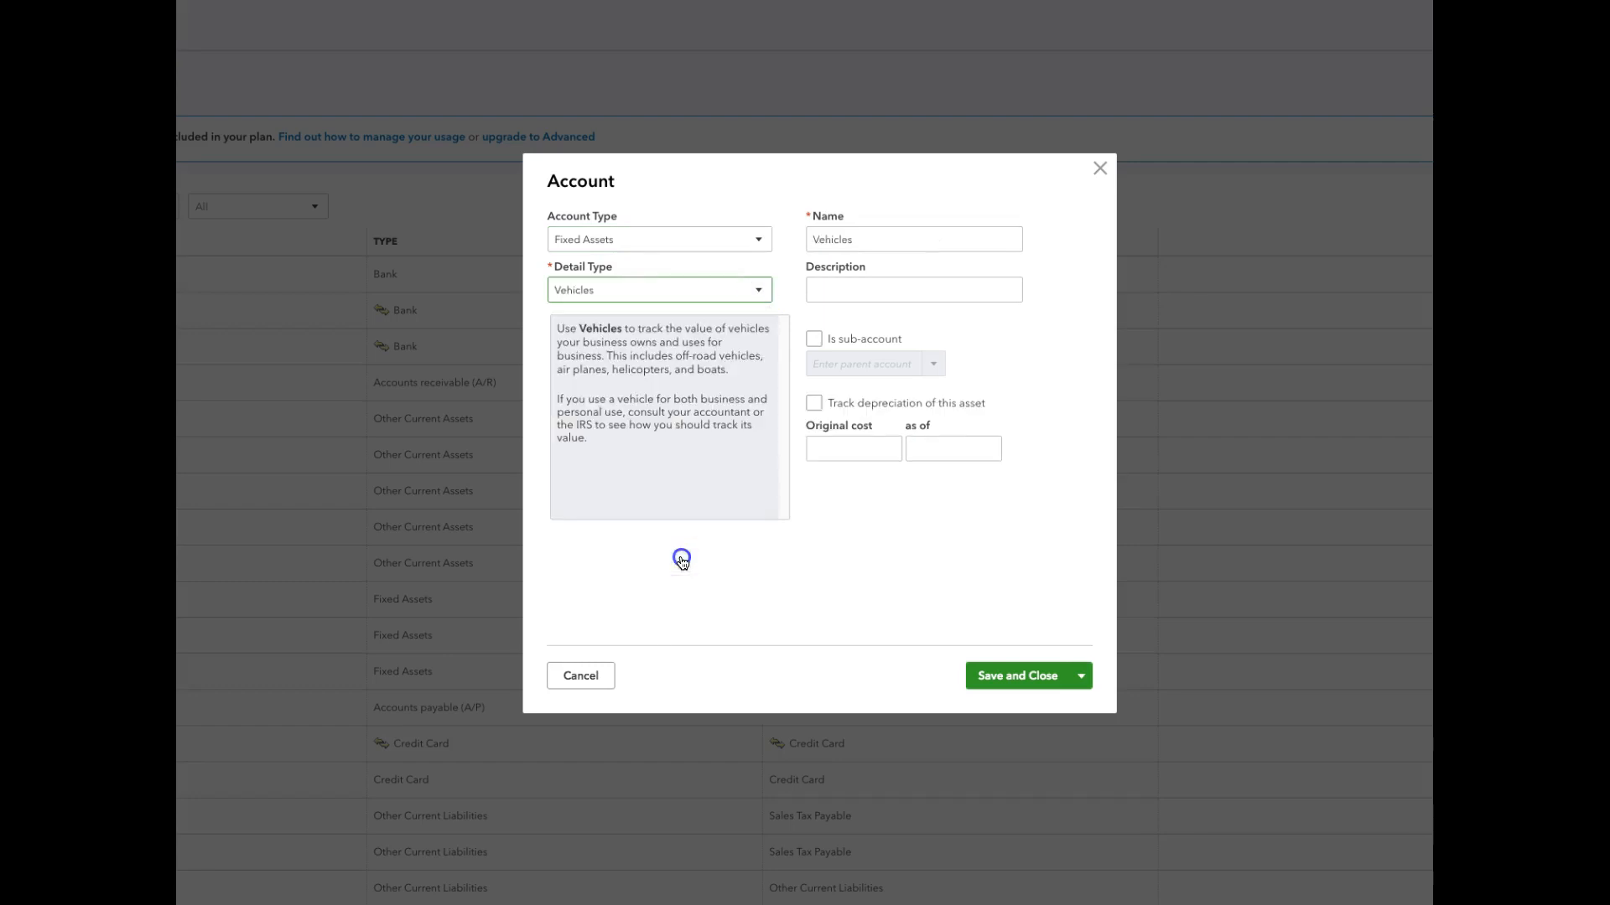
Name the fixed asset account Honda Car.
{"action": "left_click", "coordinate": [814, 240]}
{"action": "left_click_drag", "start_coordinate": [813, 240], "coordinate": [902, 239]}
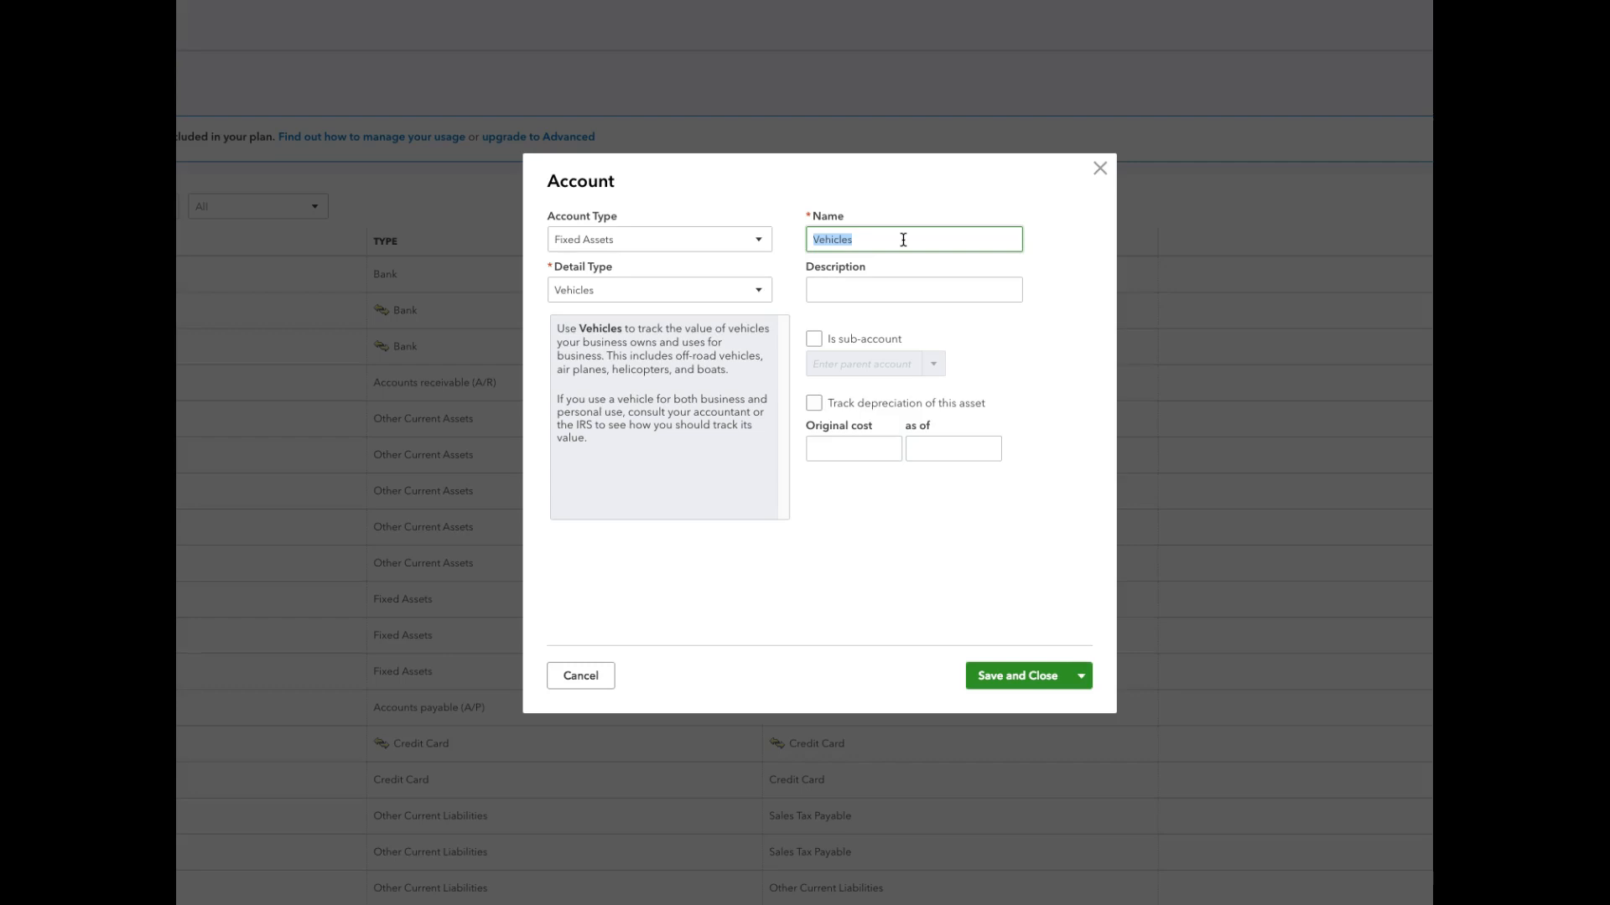
{"action": "type", "text": "Honda Car"}
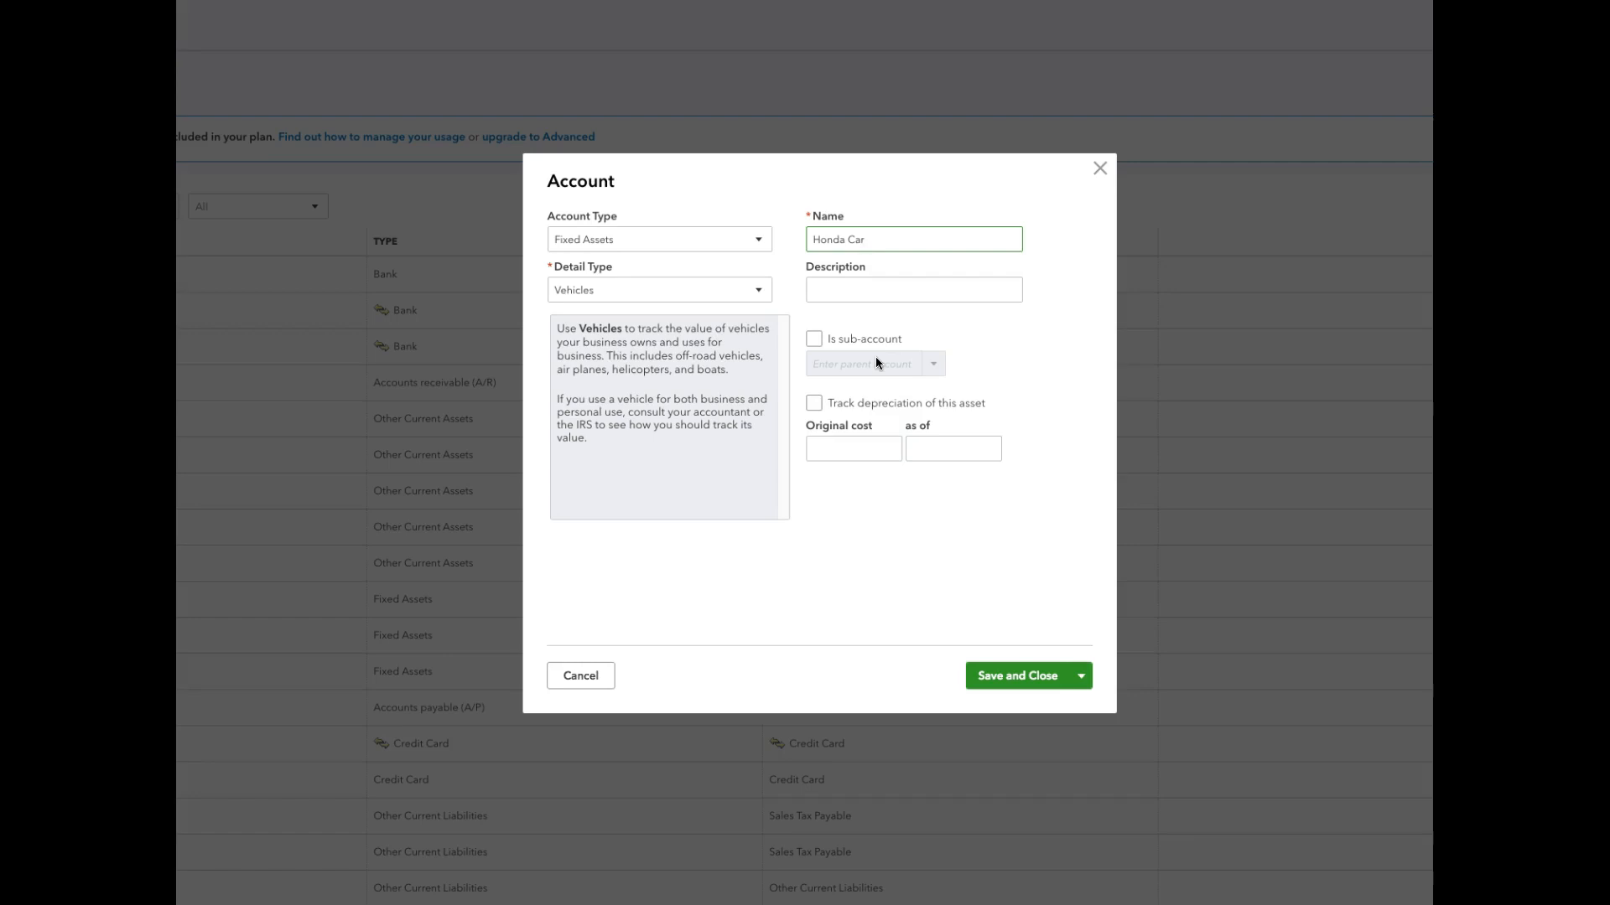
Turn on depreciation tracking for the Honda Car and enter an original cost of 12000.
{"action": "left_click", "coordinate": [813, 403]}
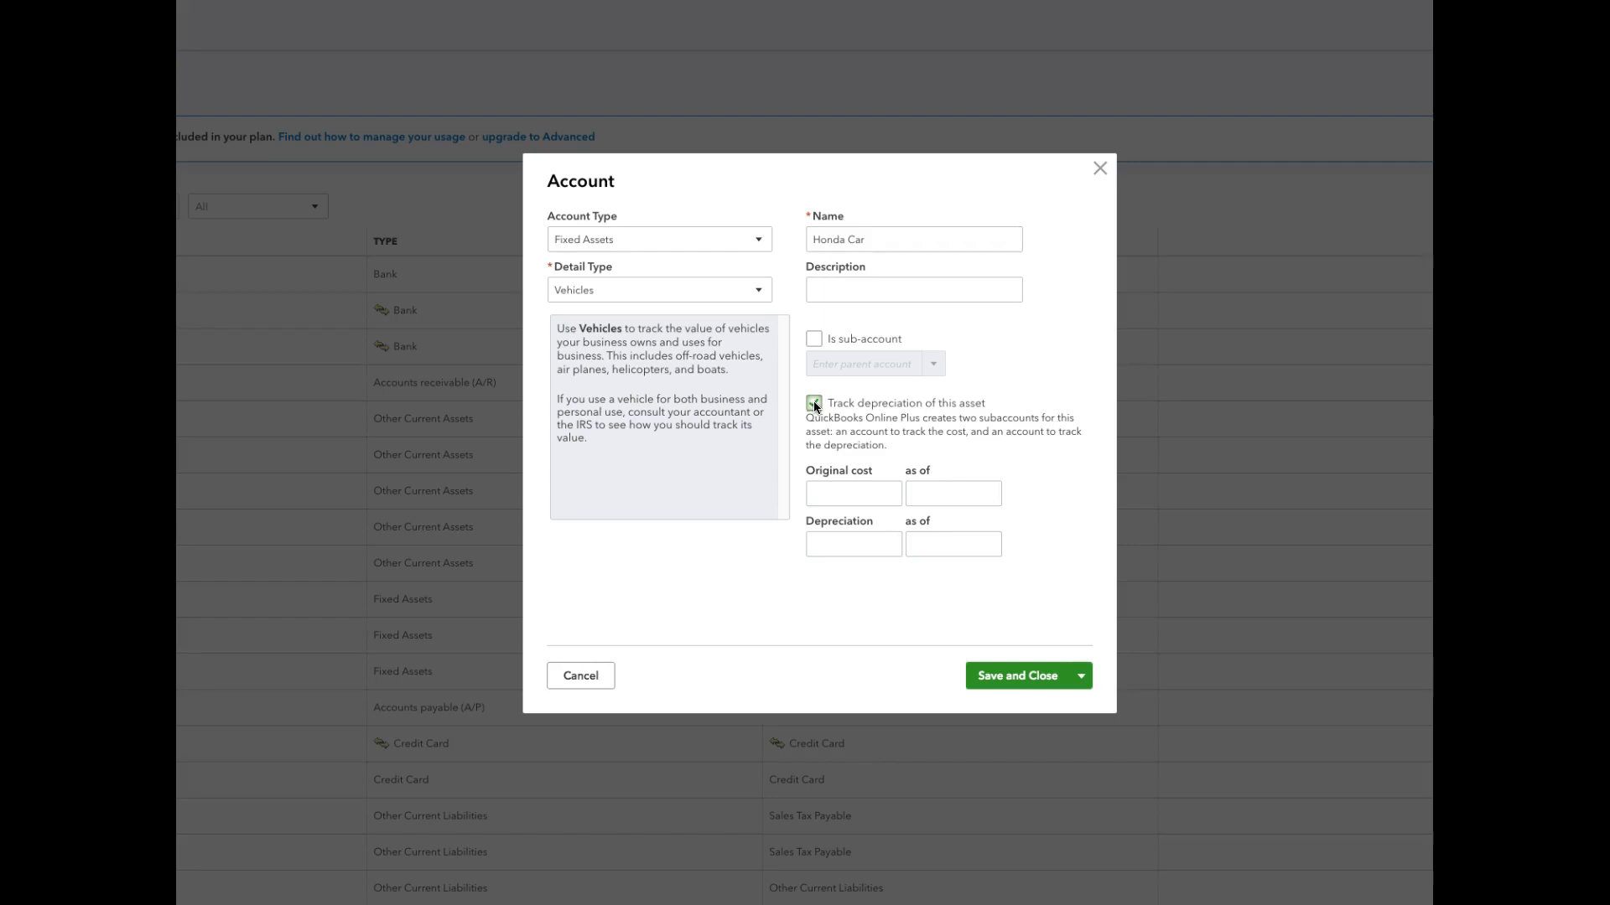
{"action": "left_click", "coordinate": [834, 494]}
{"action": "type", "text": "000"}
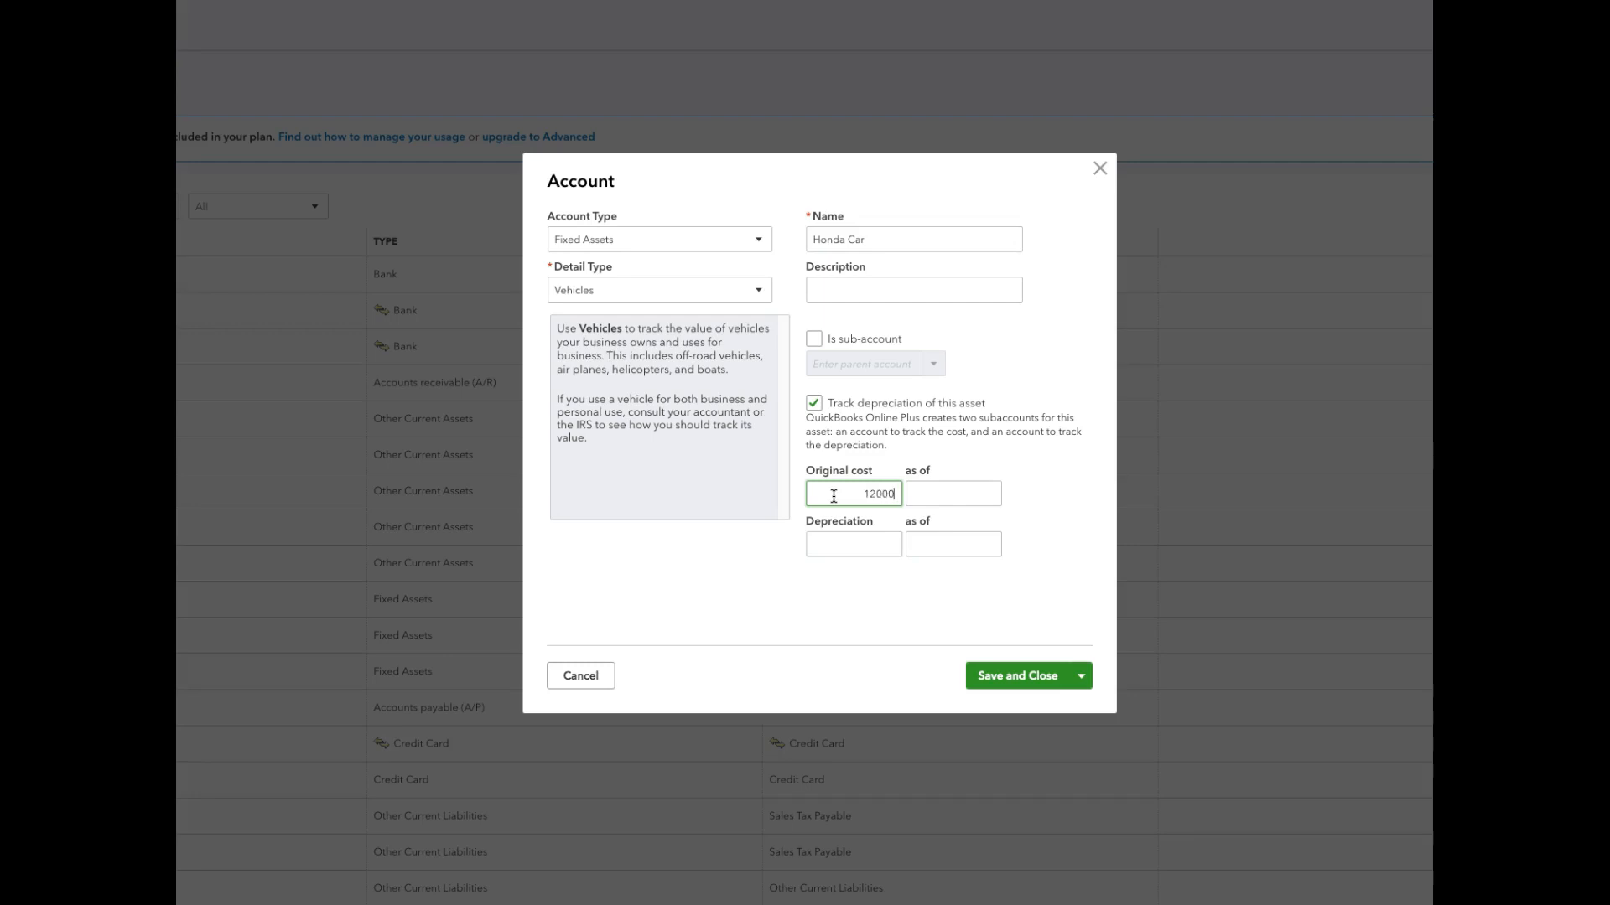
Date the Honda Car's original cost as of 07/31/2019, leave its depreciation amount blank and save the account.
{"action": "left_click", "coordinate": [987, 494]}
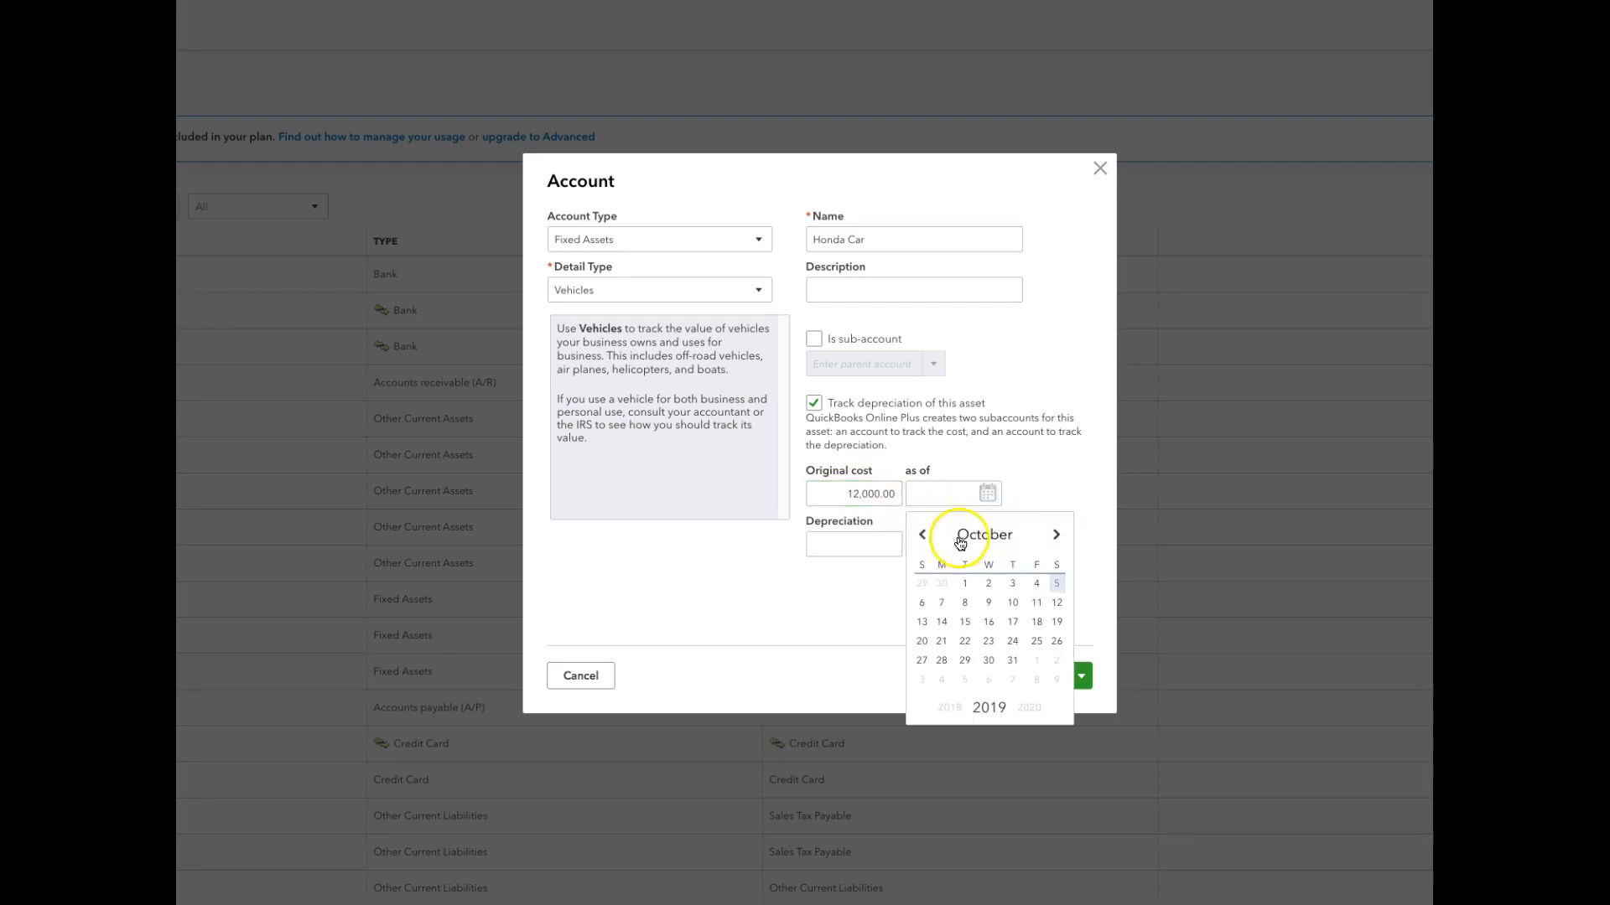
{"action": "left_click", "coordinate": [922, 535]}
{"action": "left_click", "coordinate": [922, 535]}
{"action": "left_click", "coordinate": [922, 535]}
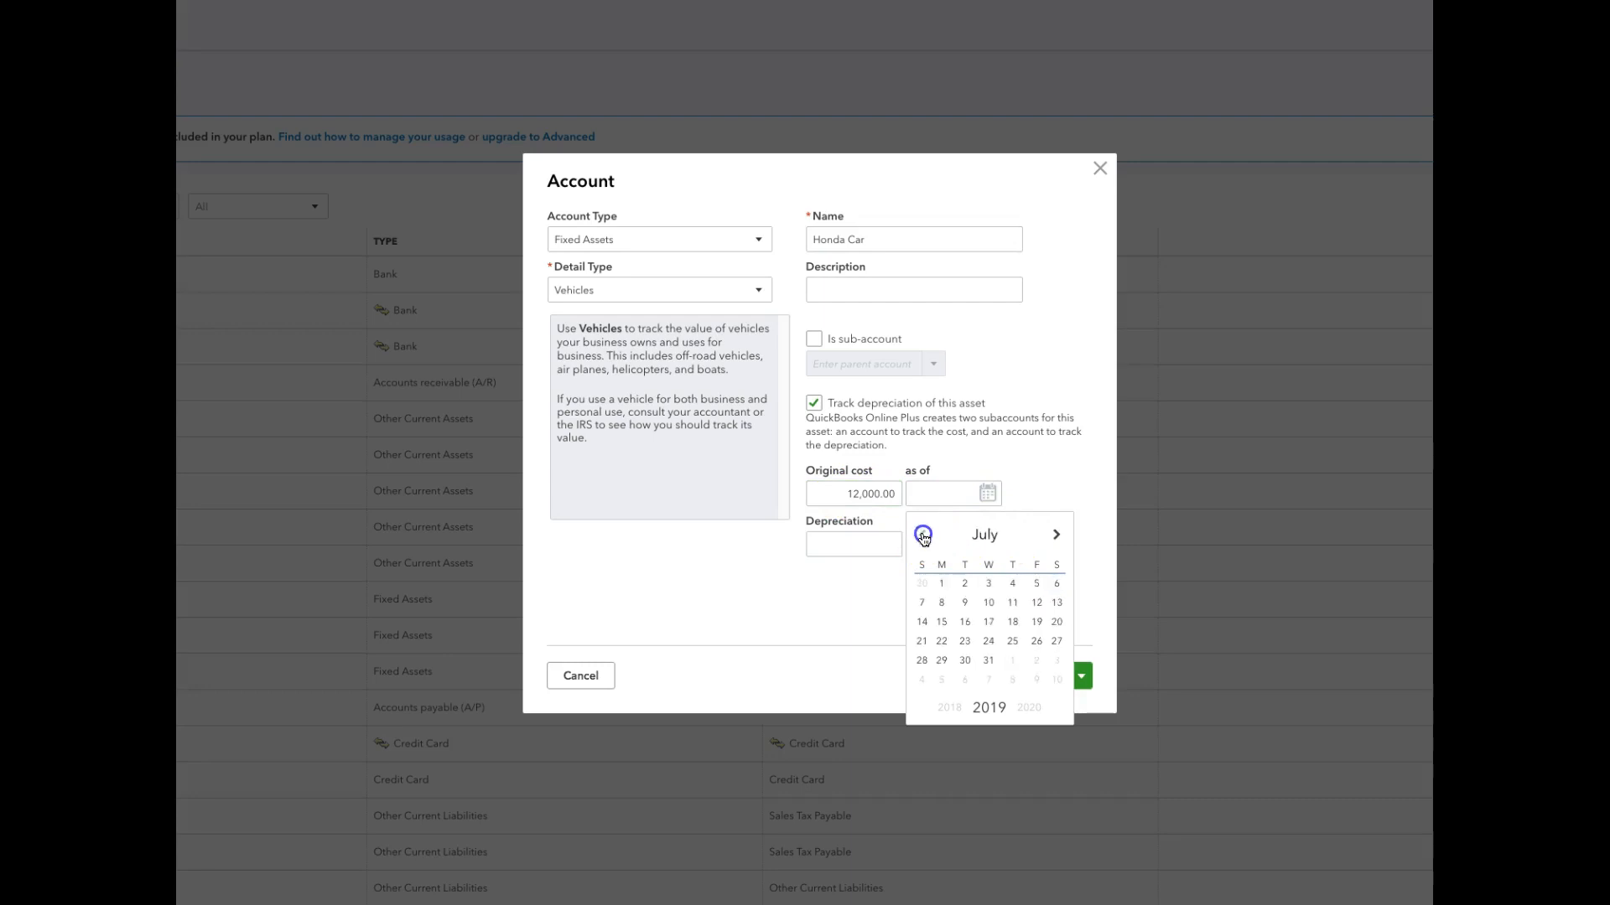
{"action": "left_click", "coordinate": [988, 661]}
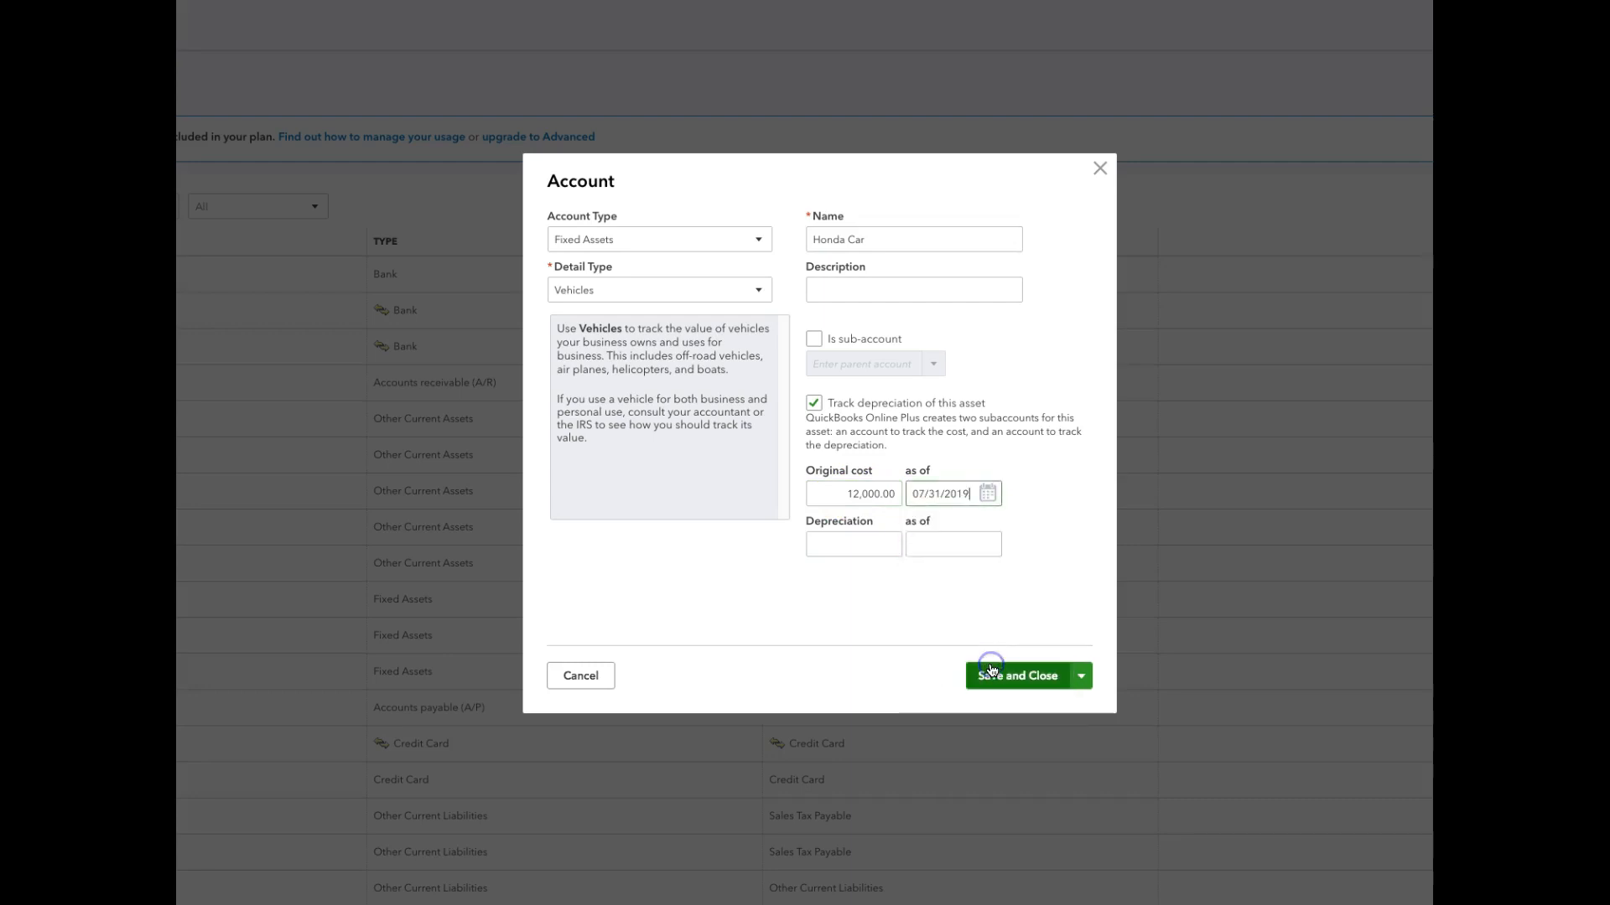
{"action": "left_click", "coordinate": [873, 544]}
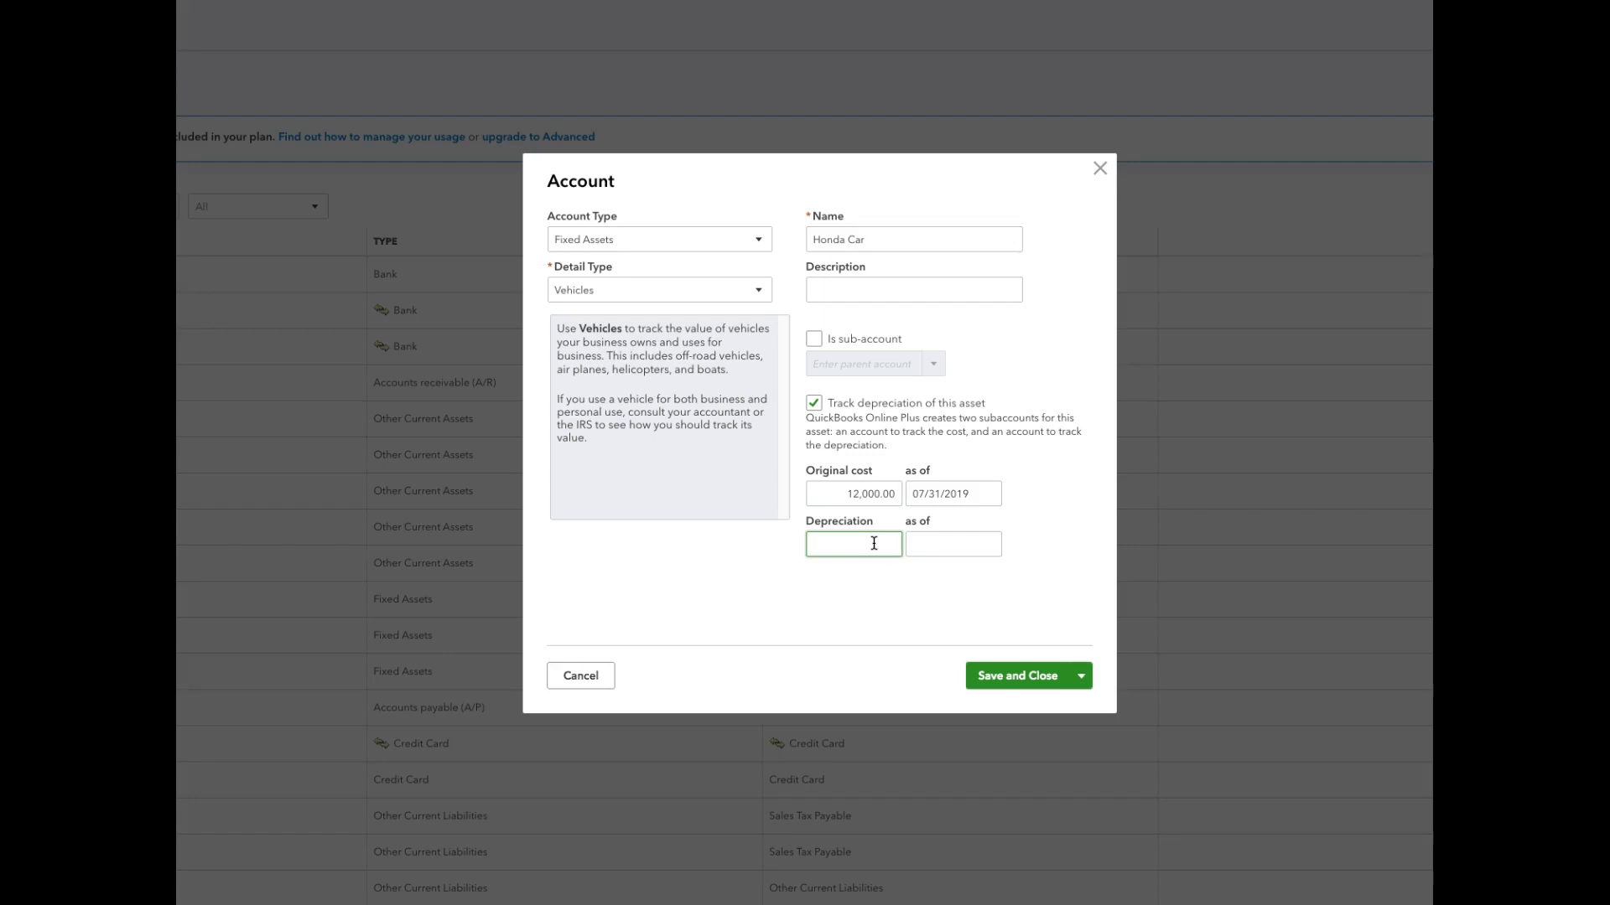
{"action": "left_click", "coordinate": [996, 676]}
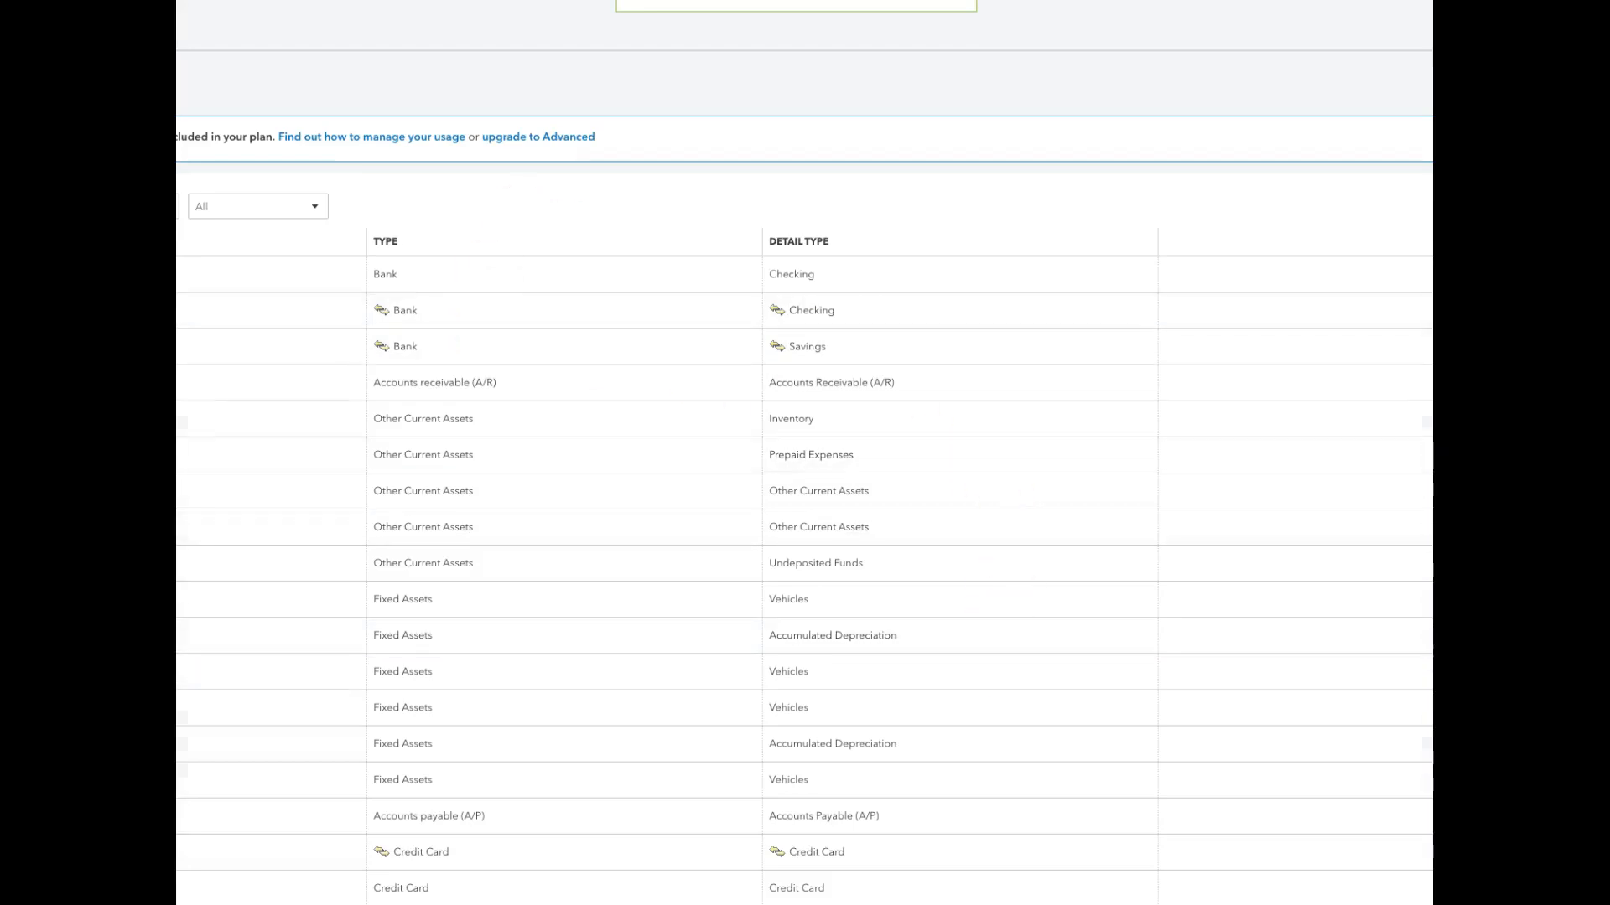
Consult the balance sheet spreadsheet, and start a new account in QuickBooks Online with account type and detail type Credit Card.
{"action": "key", "text": "ctrl+Tab"}
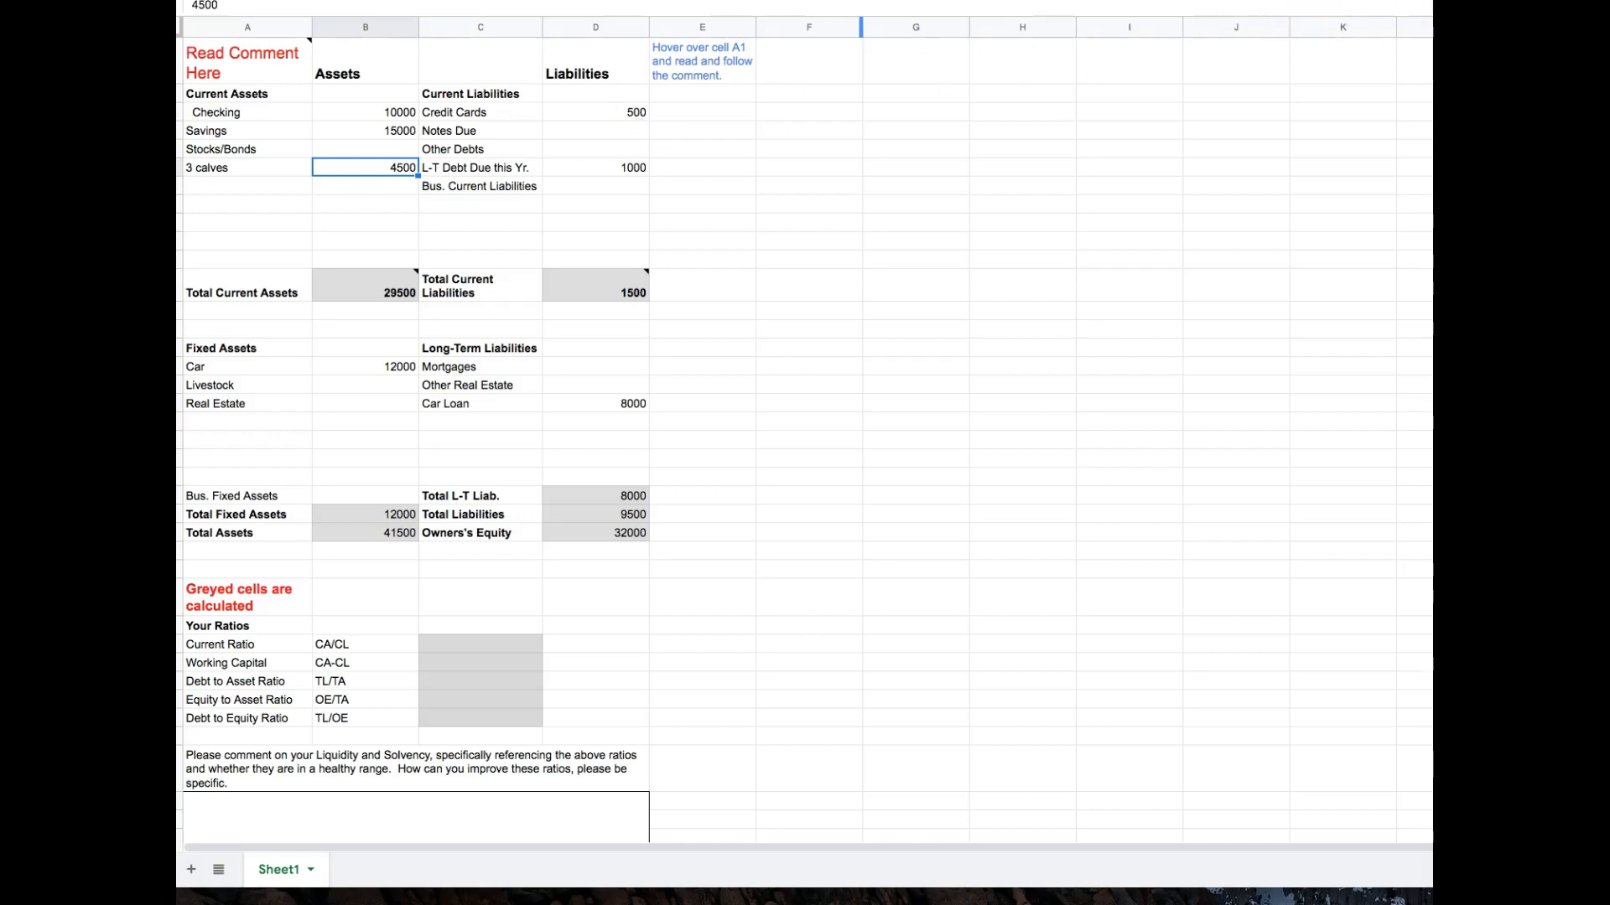
{"action": "left_click", "coordinate": [1341, 2]}
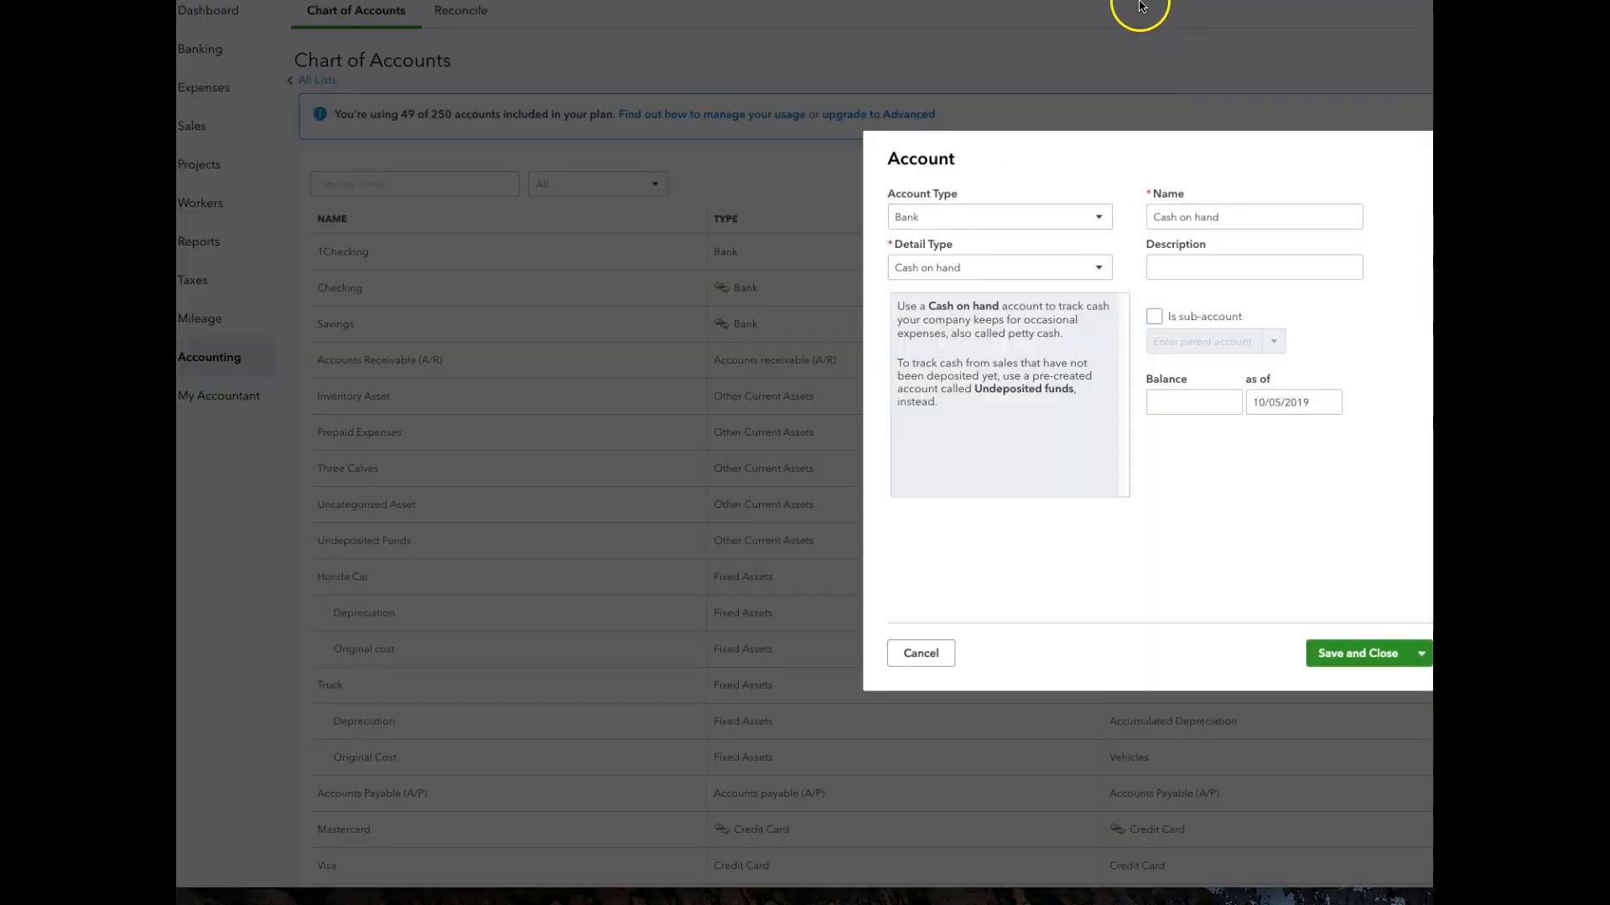
{"action": "left_click", "coordinate": [1174, 6]}
{"action": "left_click", "coordinate": [1371, 2]}
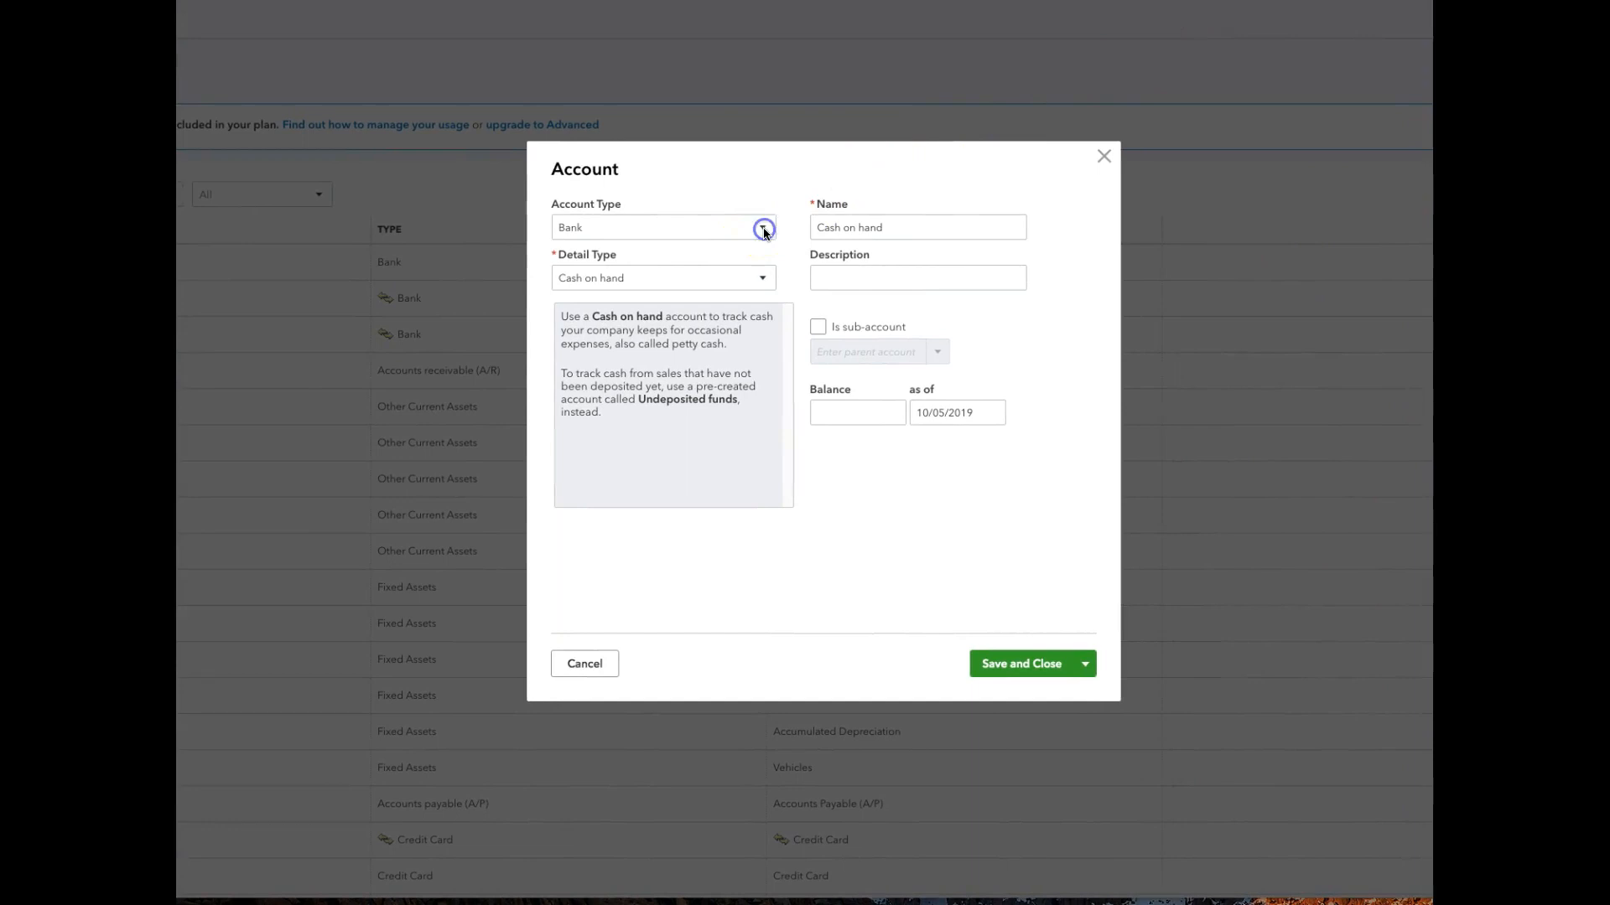
{"action": "left_click", "coordinate": [764, 231]}
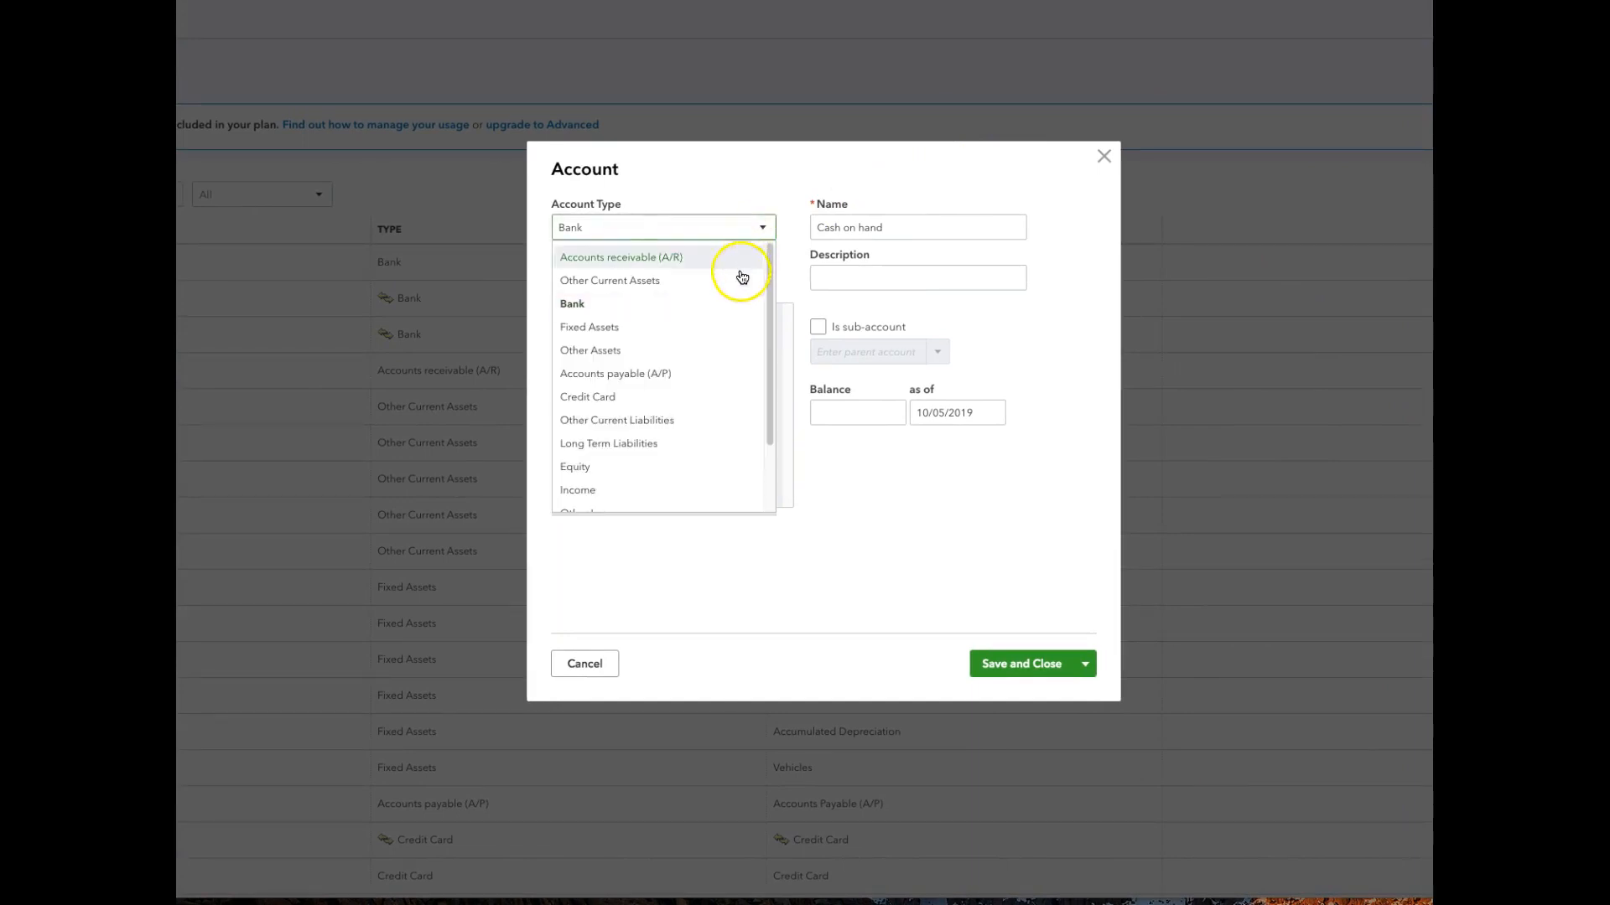
{"action": "left_click", "coordinate": [715, 399]}
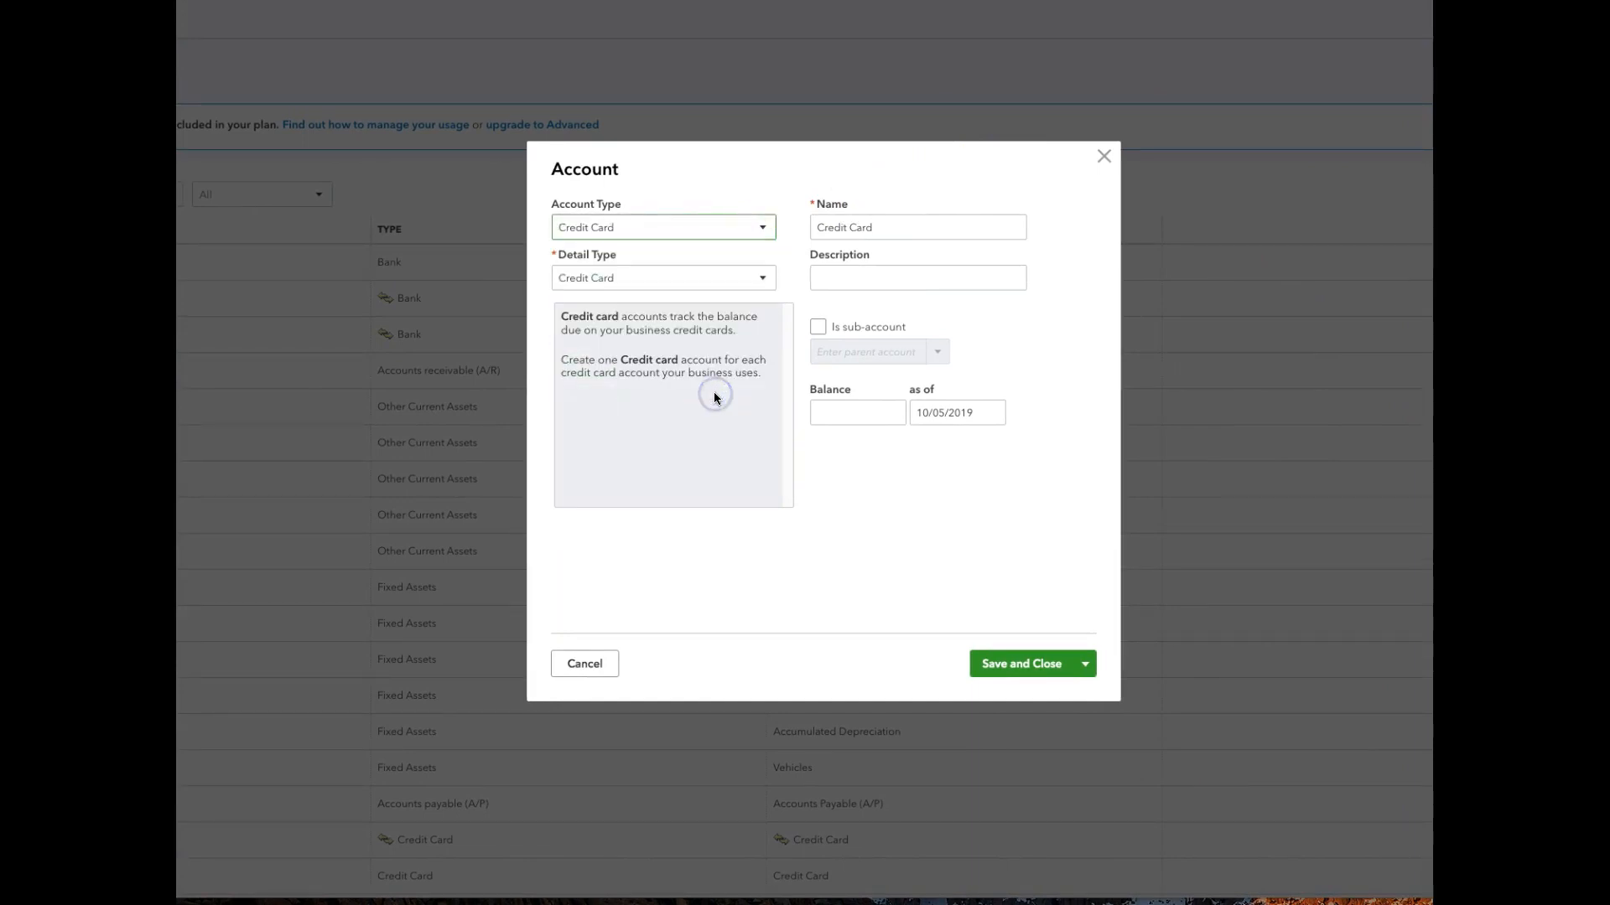
{"action": "left_click", "coordinate": [761, 280]}
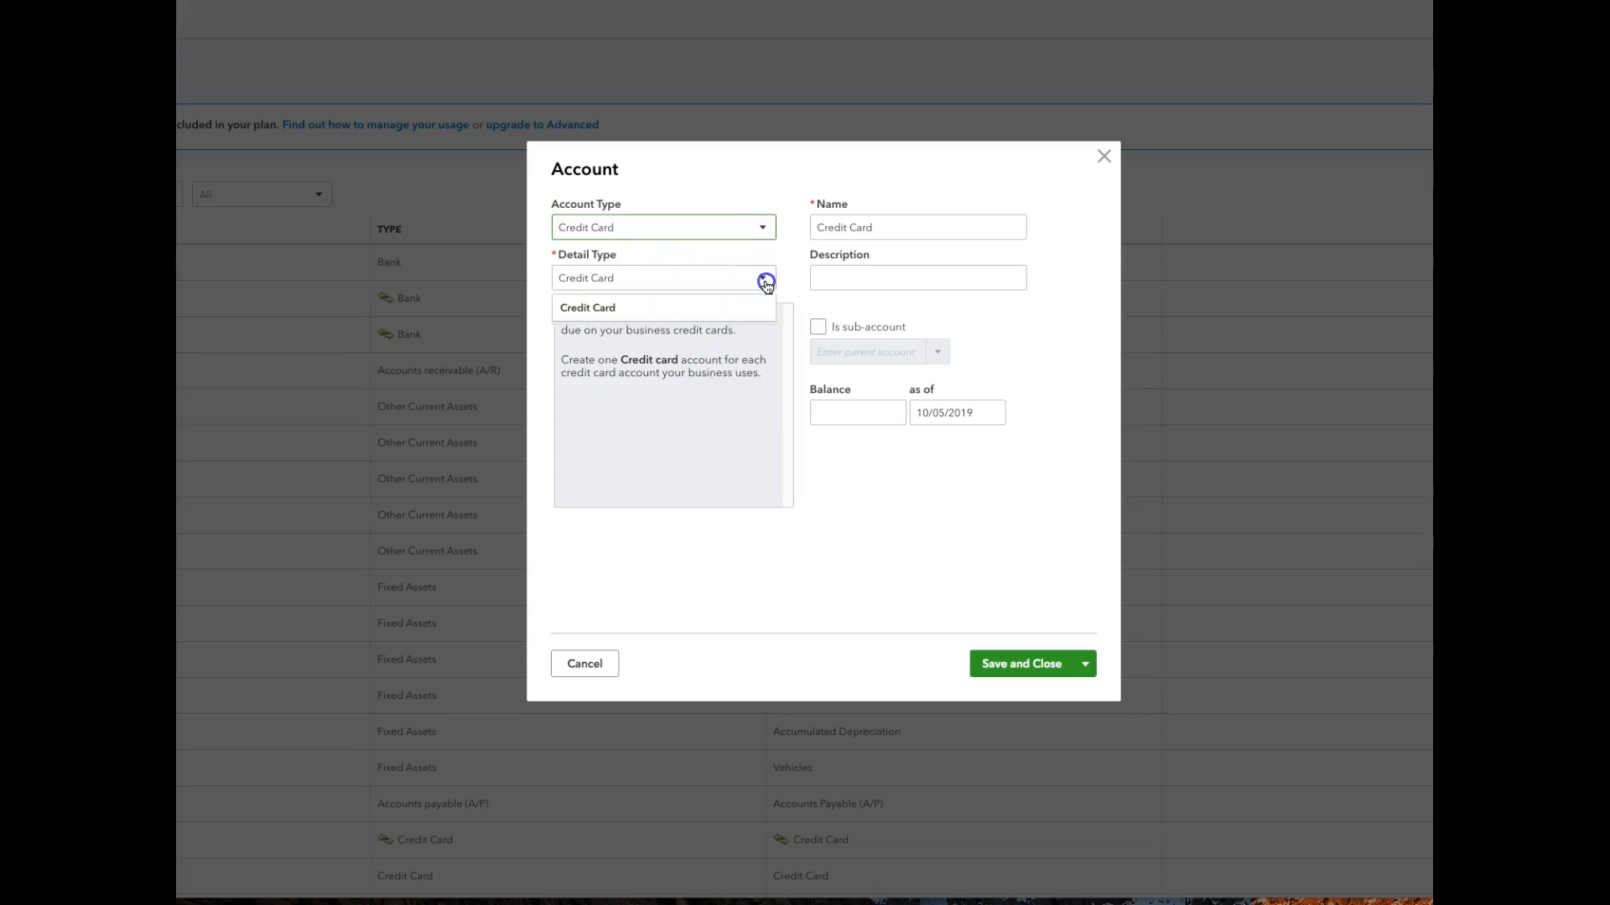
{"action": "left_click", "coordinate": [745, 315]}
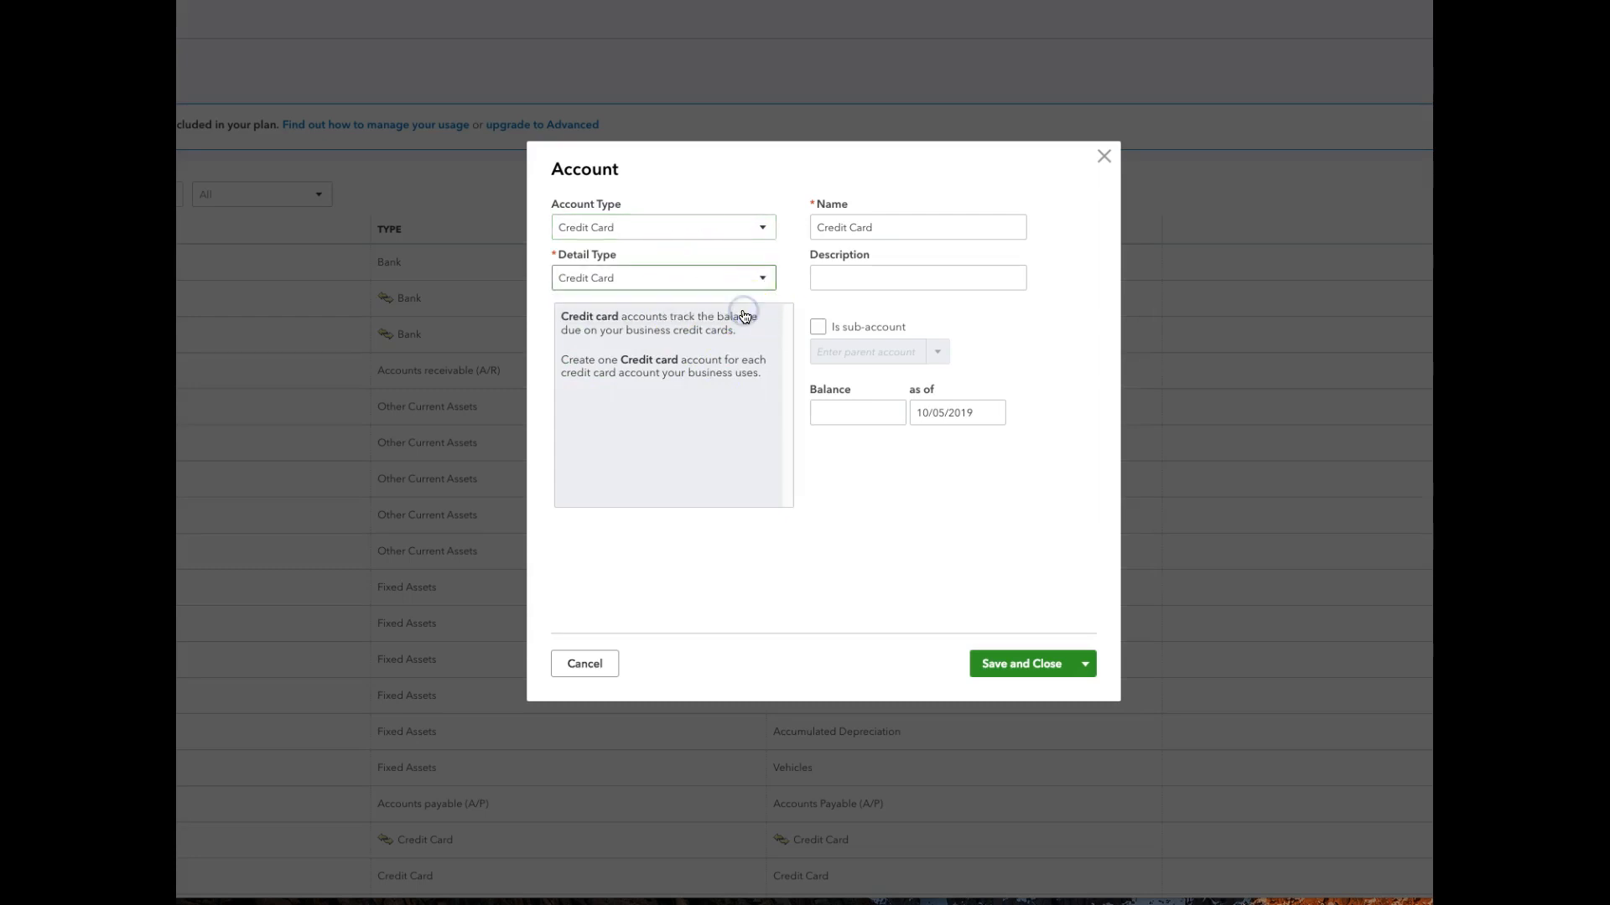
Name the credit card account Capital One CC and enter a balance of 500.
{"action": "left_click_drag", "start_coordinate": [817, 225], "coordinate": [891, 225]}
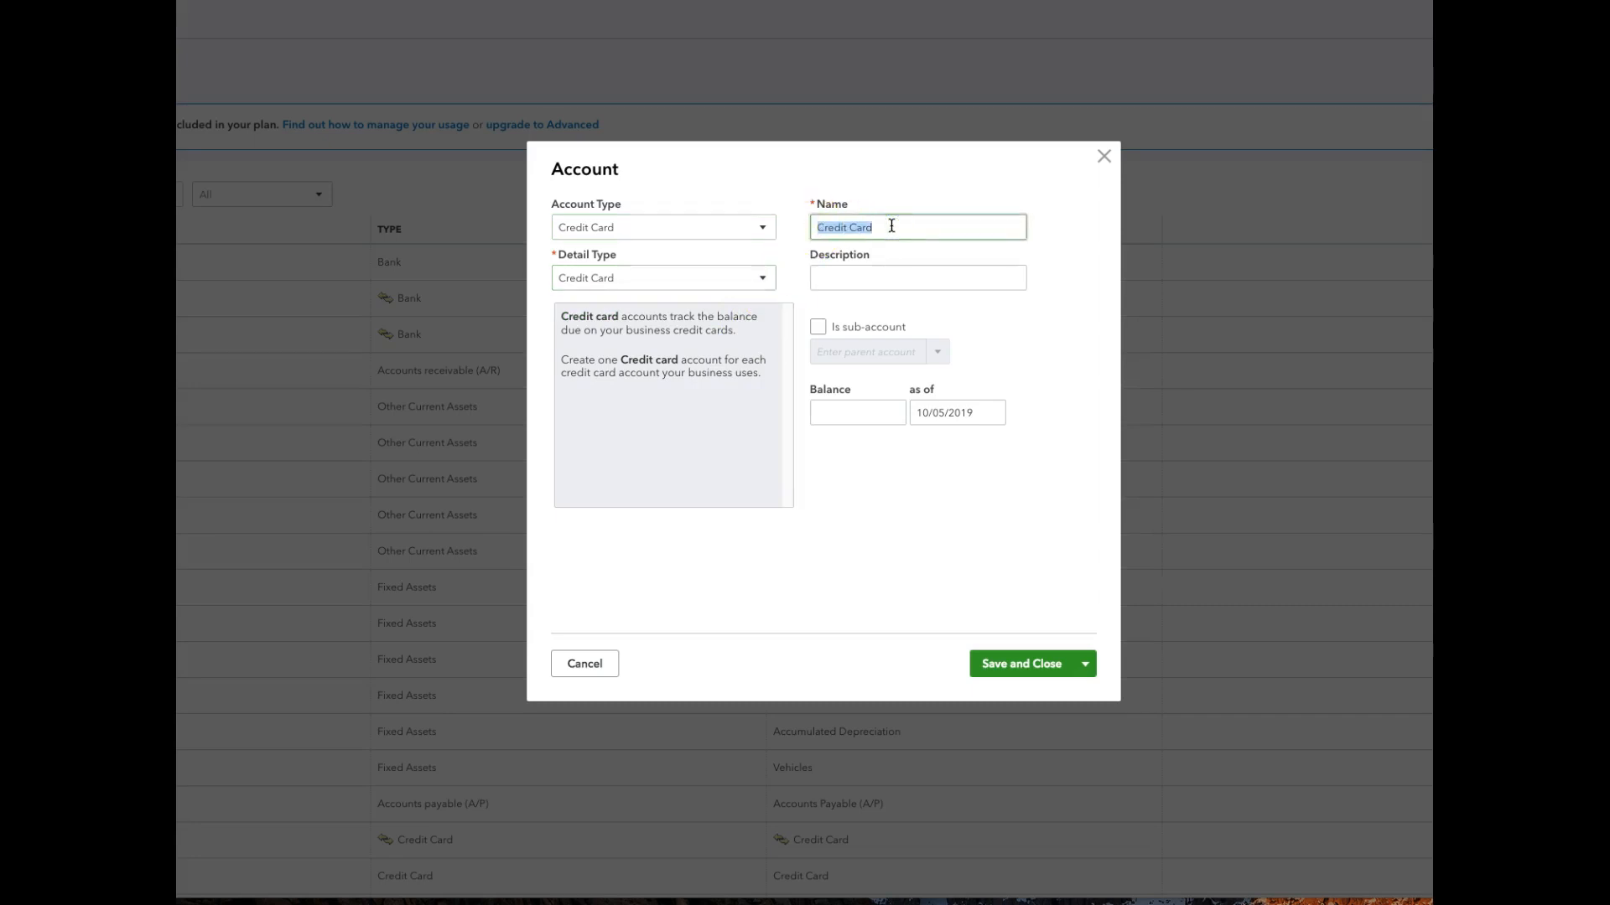
{"action": "type", "text": "Capital One CC"}
{"action": "left_click", "coordinate": [891, 274]}
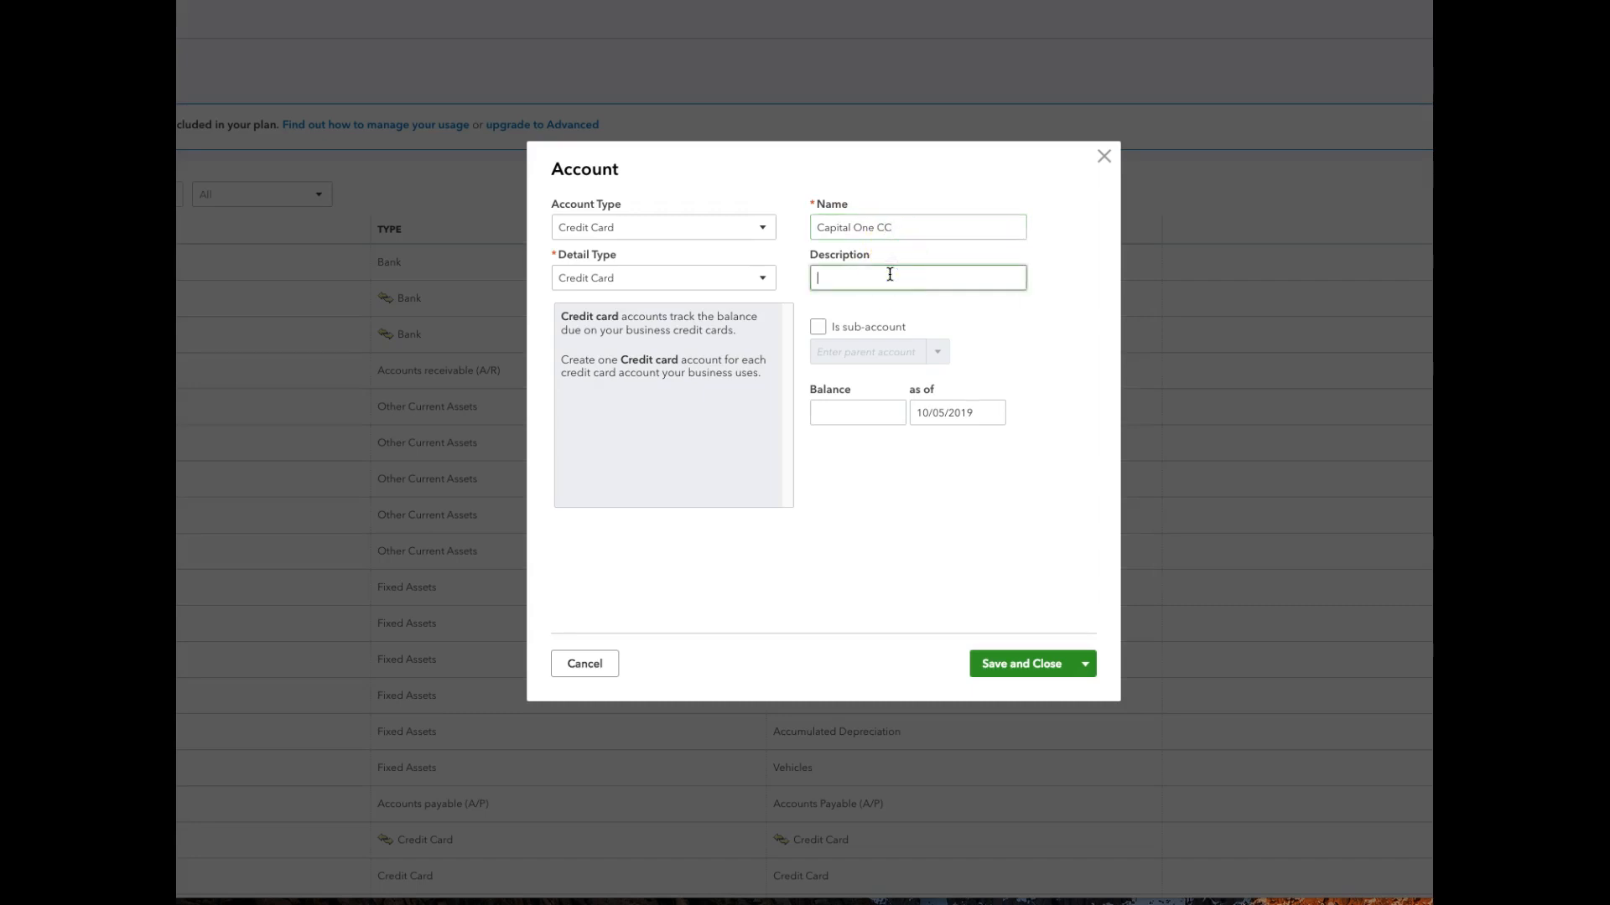
{"action": "left_click", "coordinate": [857, 408]}
{"action": "type", "text": "5000"}
{"action": "key", "text": "BackSpace"}
Date the Capital One CC balance as of 07/31/2019 and save the account.
{"action": "left_click", "coordinate": [941, 413]}
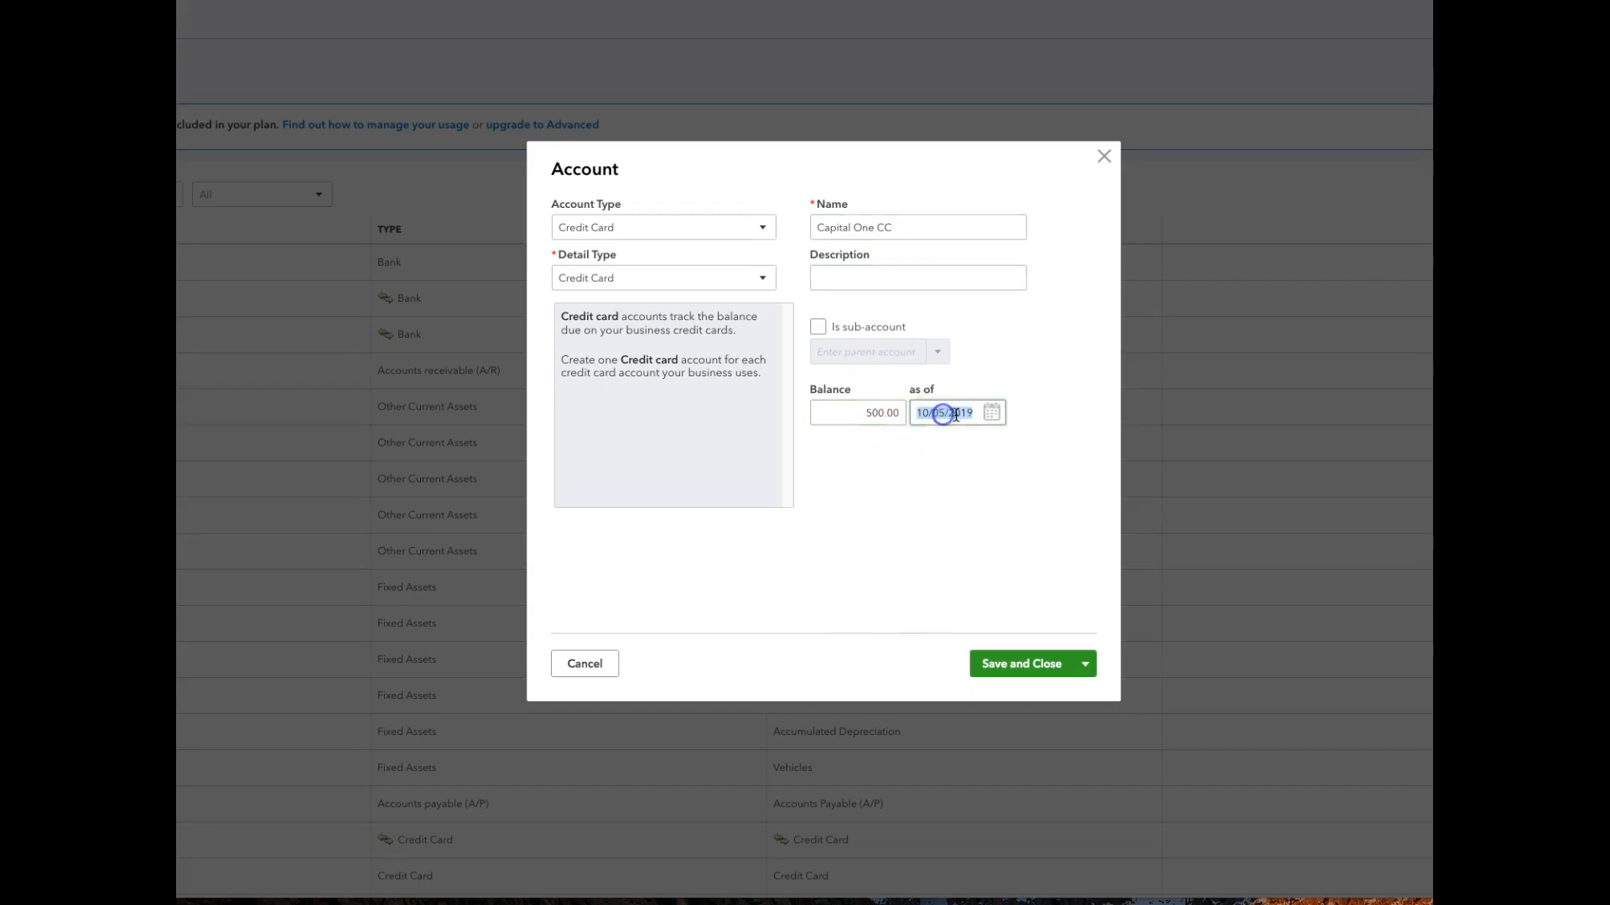
{"action": "left_click", "coordinate": [991, 413]}
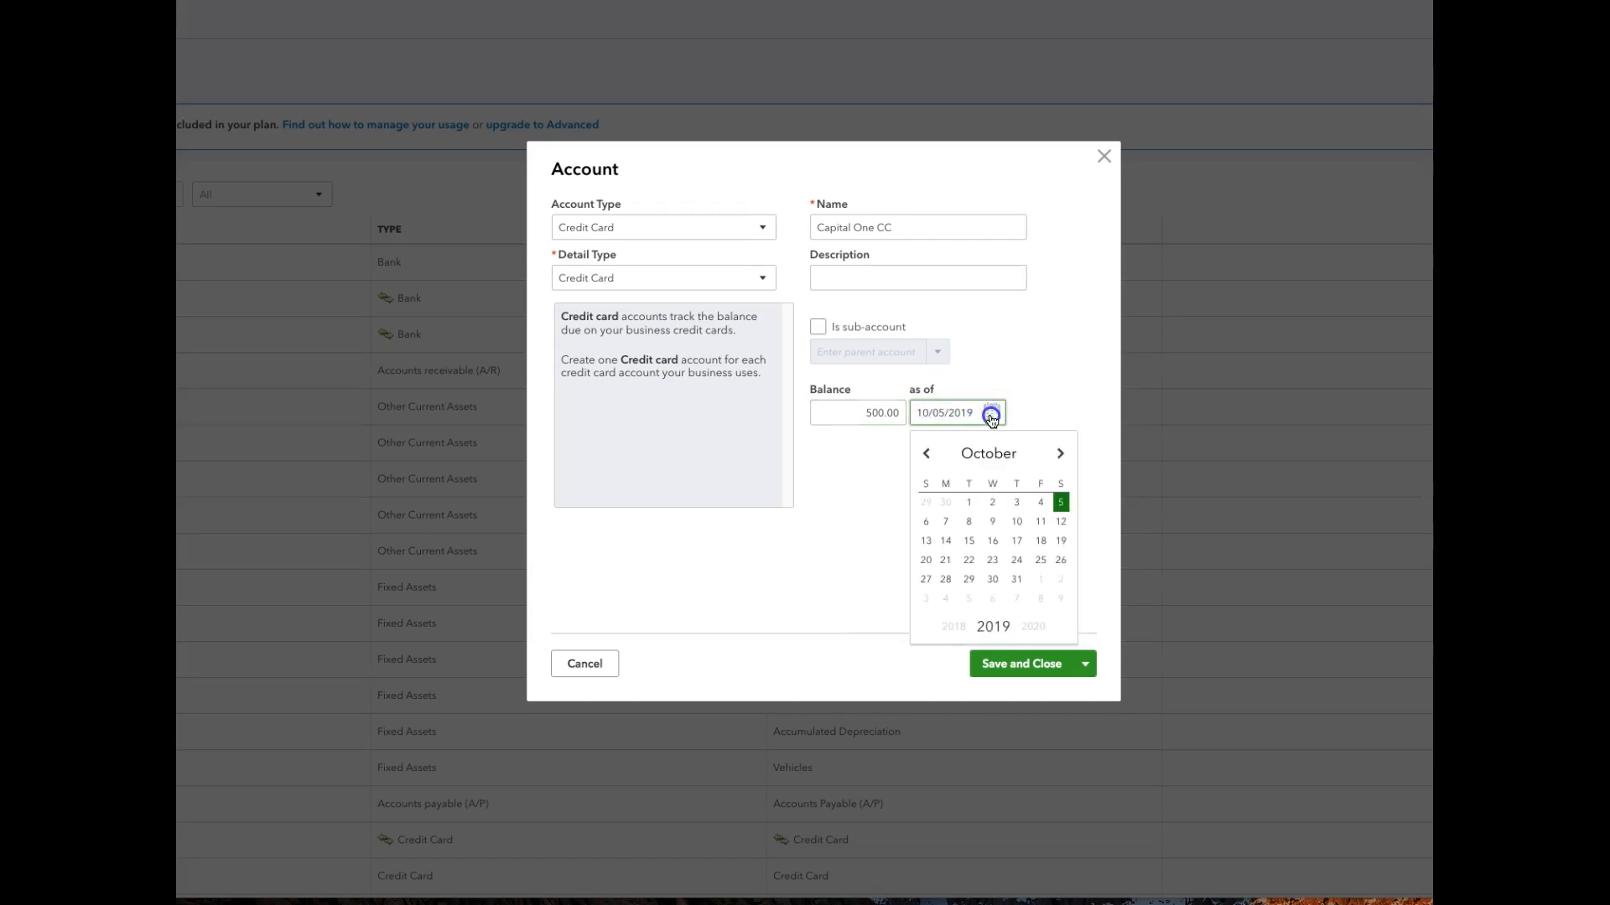
{"action": "left_click", "coordinate": [928, 456]}
{"action": "left_click", "coordinate": [928, 455]}
{"action": "left_click", "coordinate": [928, 456]}
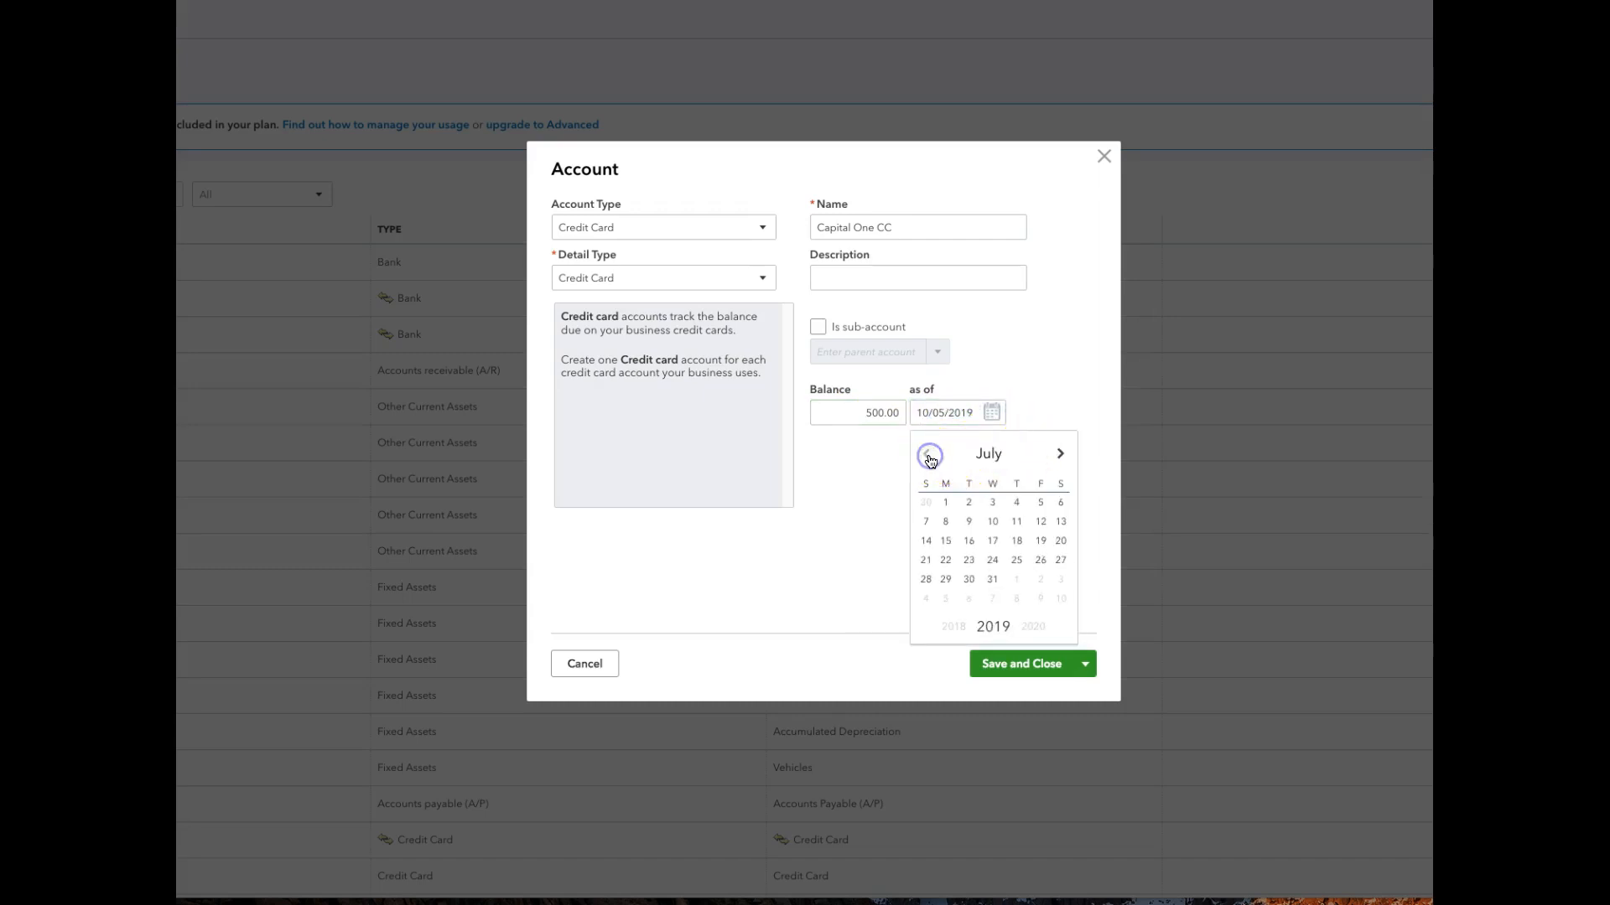
{"action": "left_click", "coordinate": [992, 578]}
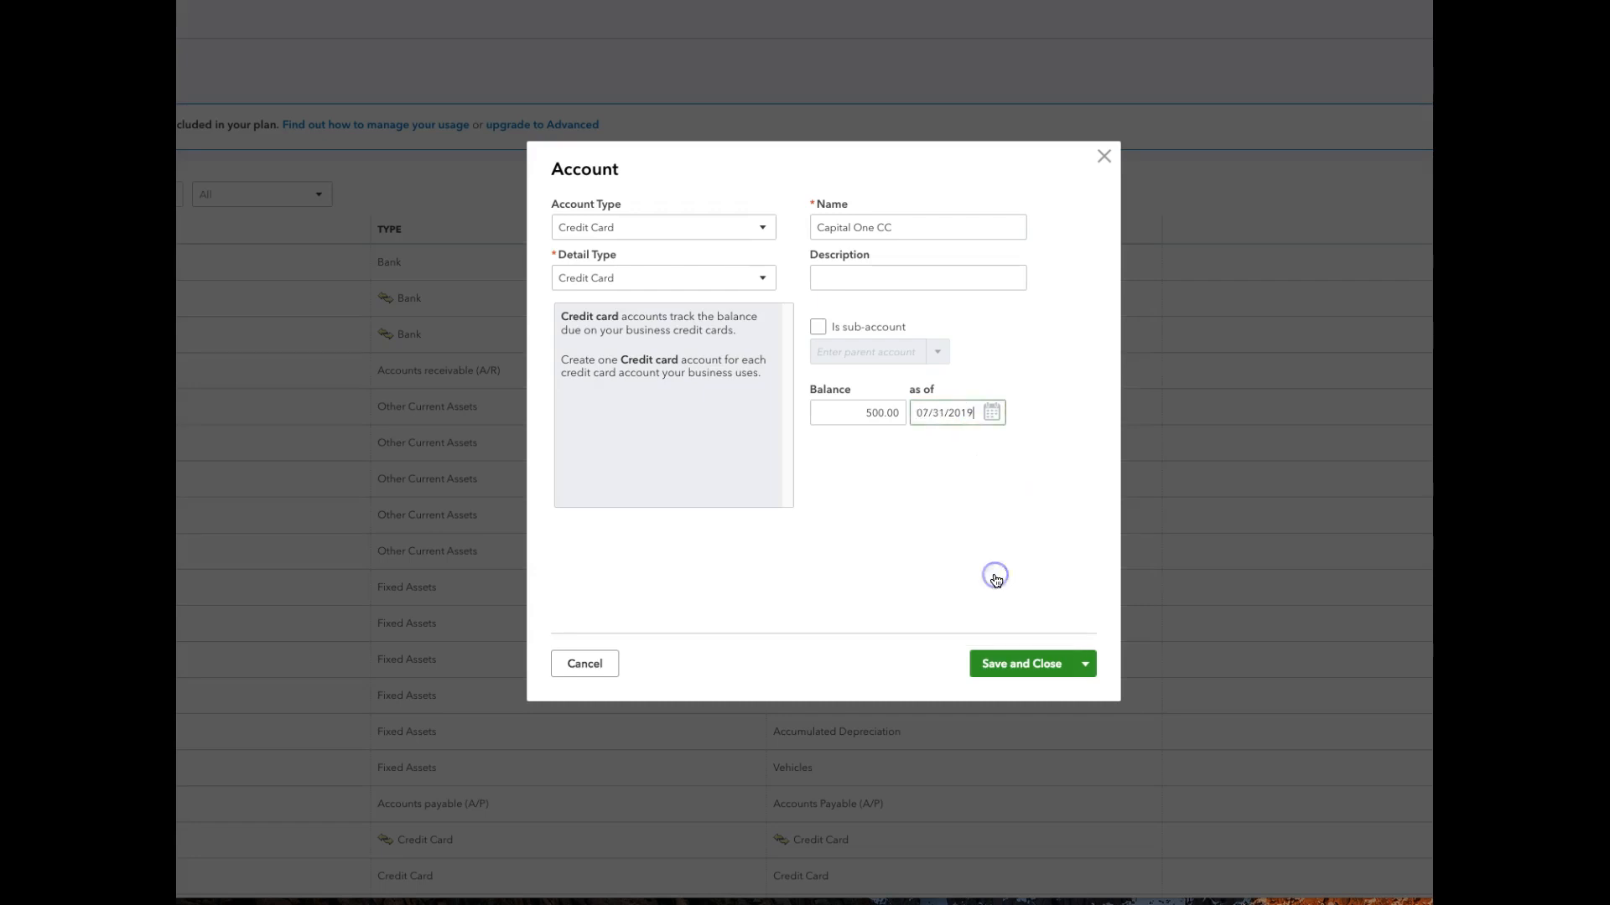
{"action": "left_click", "coordinate": [1007, 667]}
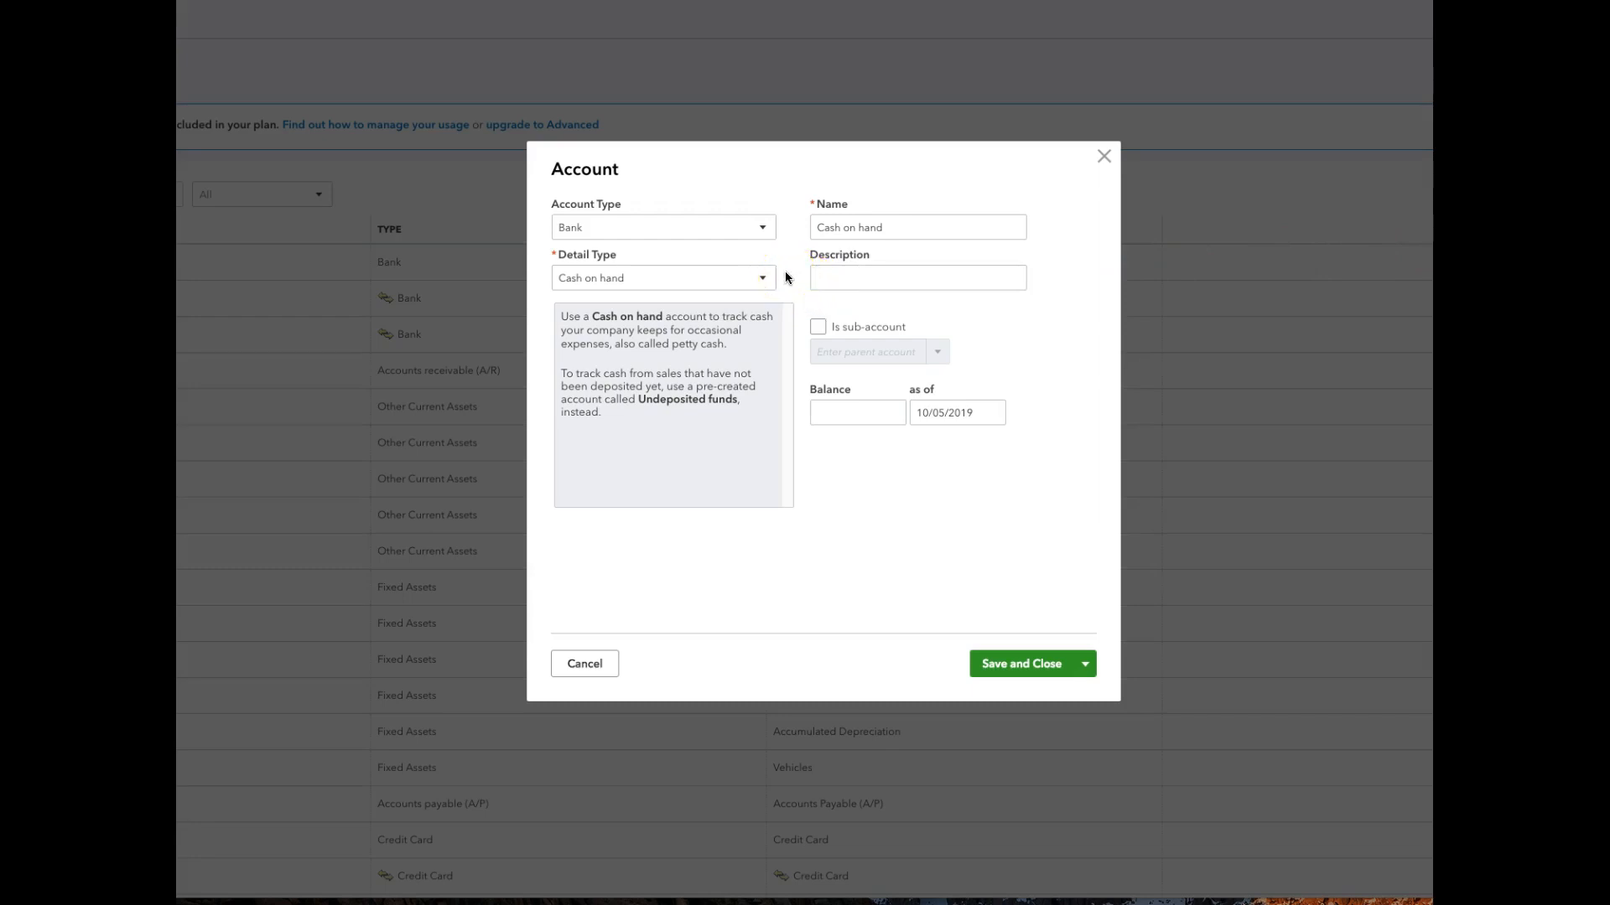
Set the next new account to type Long Term Liabilities with detail type Other Long Term Liabilities.
{"action": "left_click", "coordinate": [762, 228]}
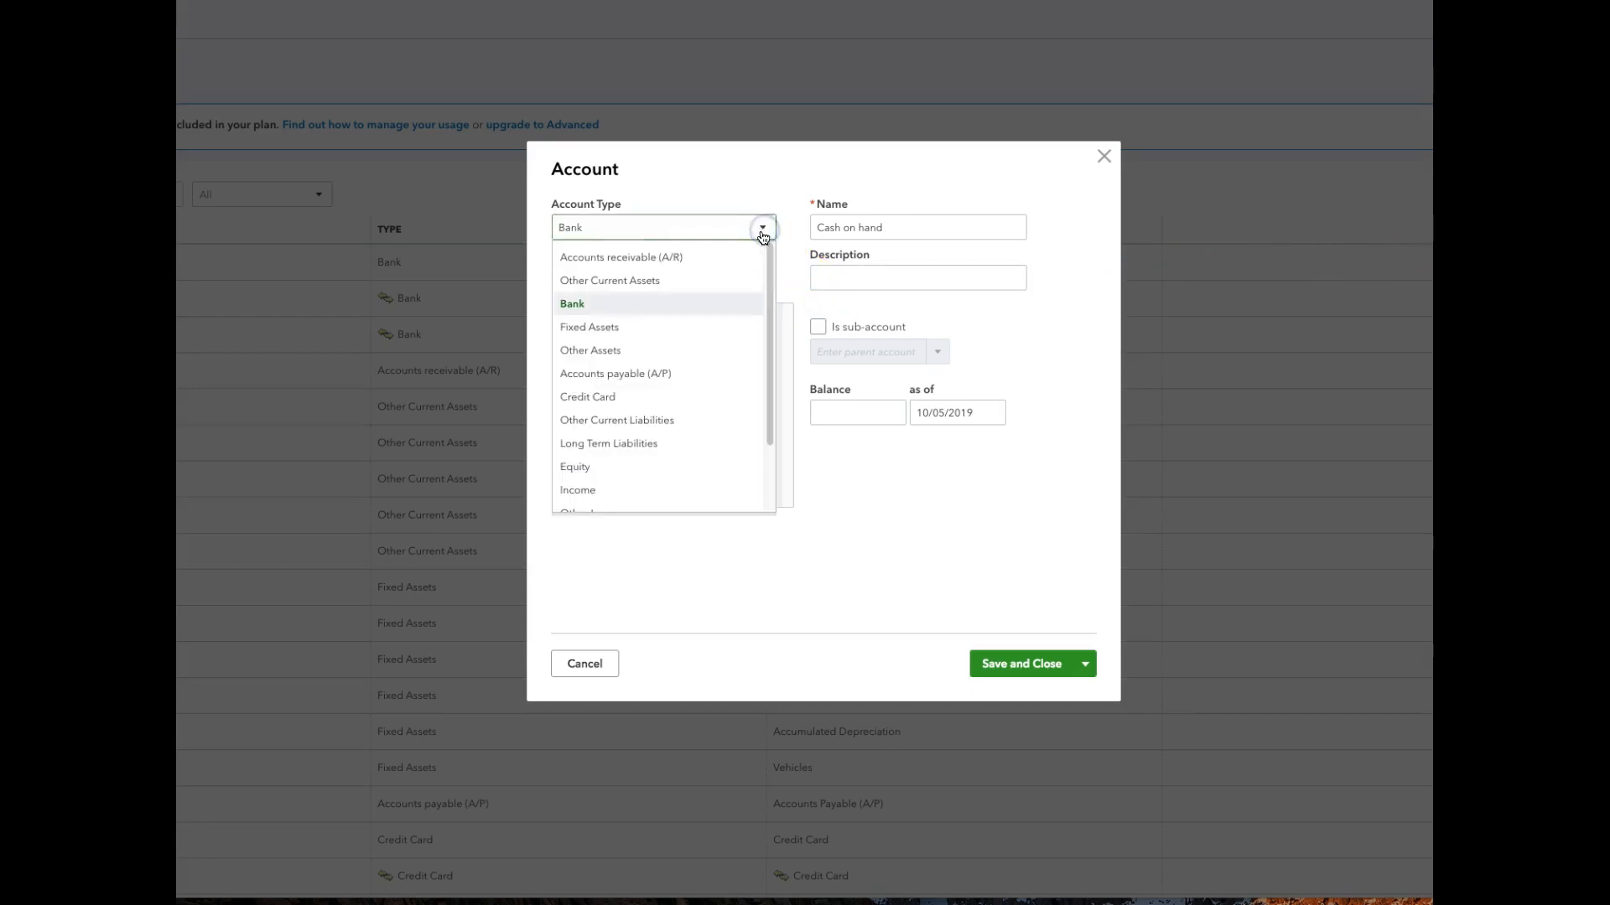
{"action": "left_click", "coordinate": [730, 454]}
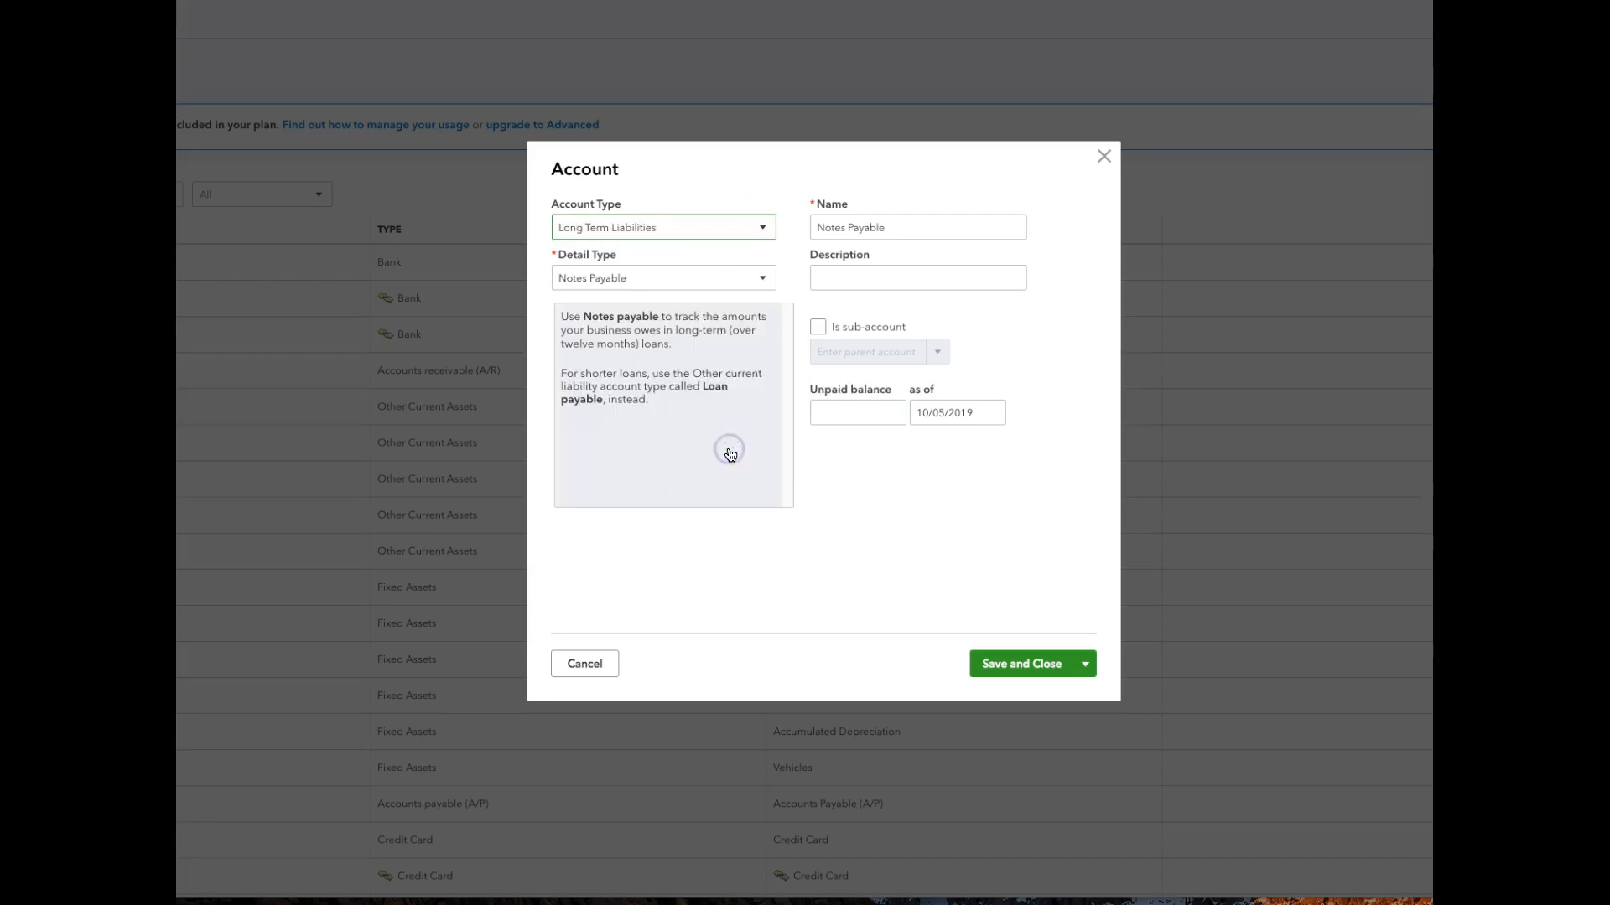
{"action": "left_click", "coordinate": [763, 277]}
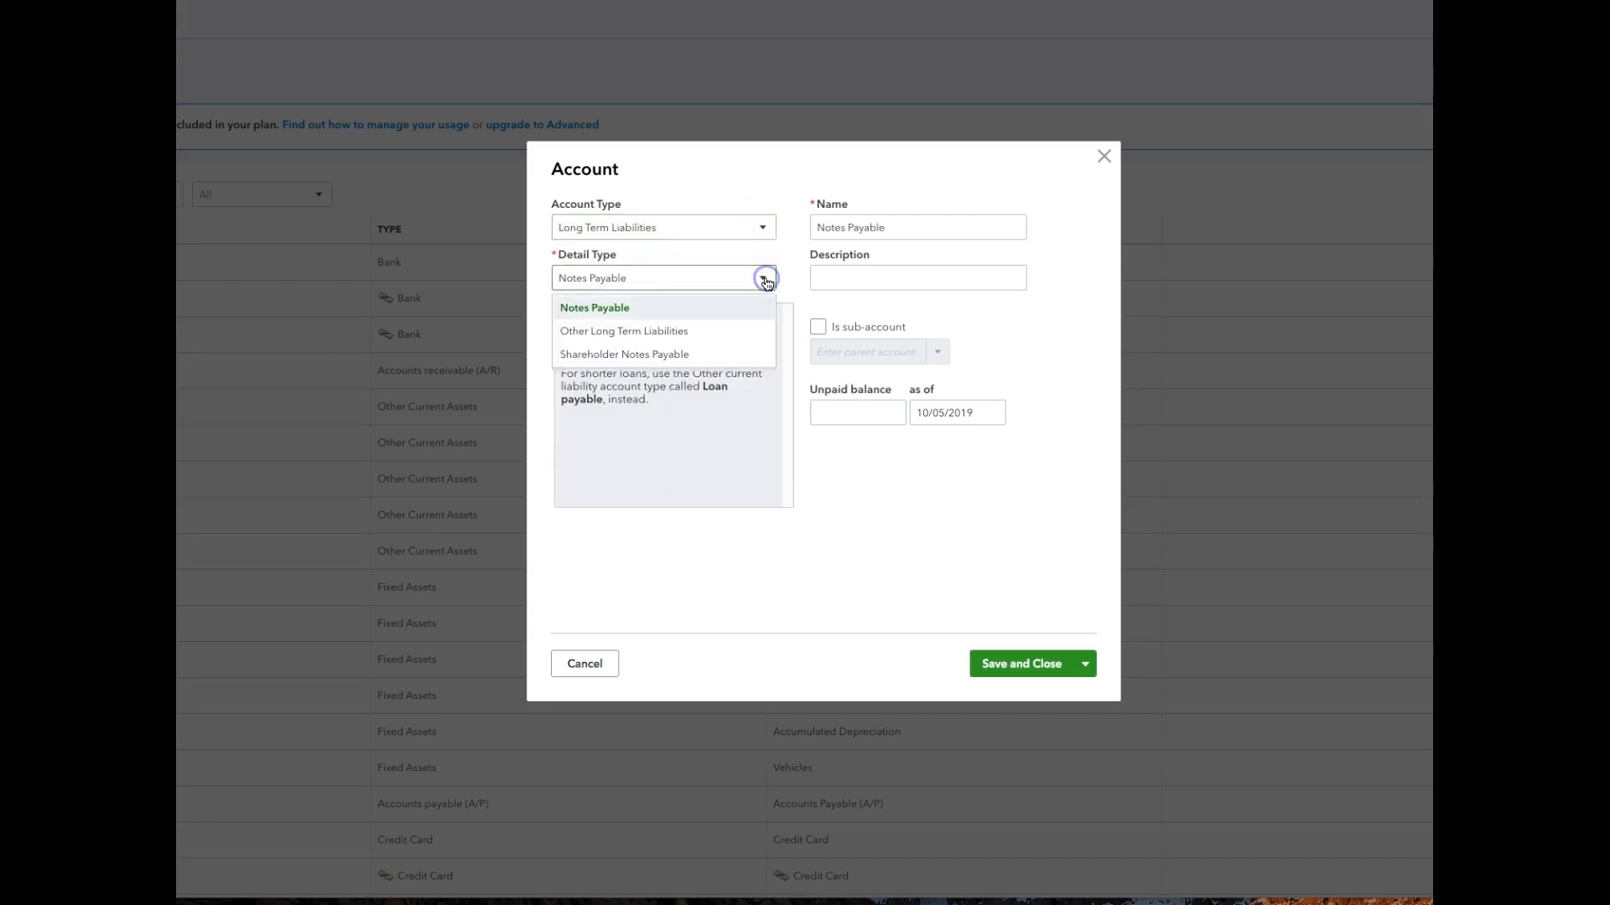
{"action": "left_click", "coordinate": [736, 334]}
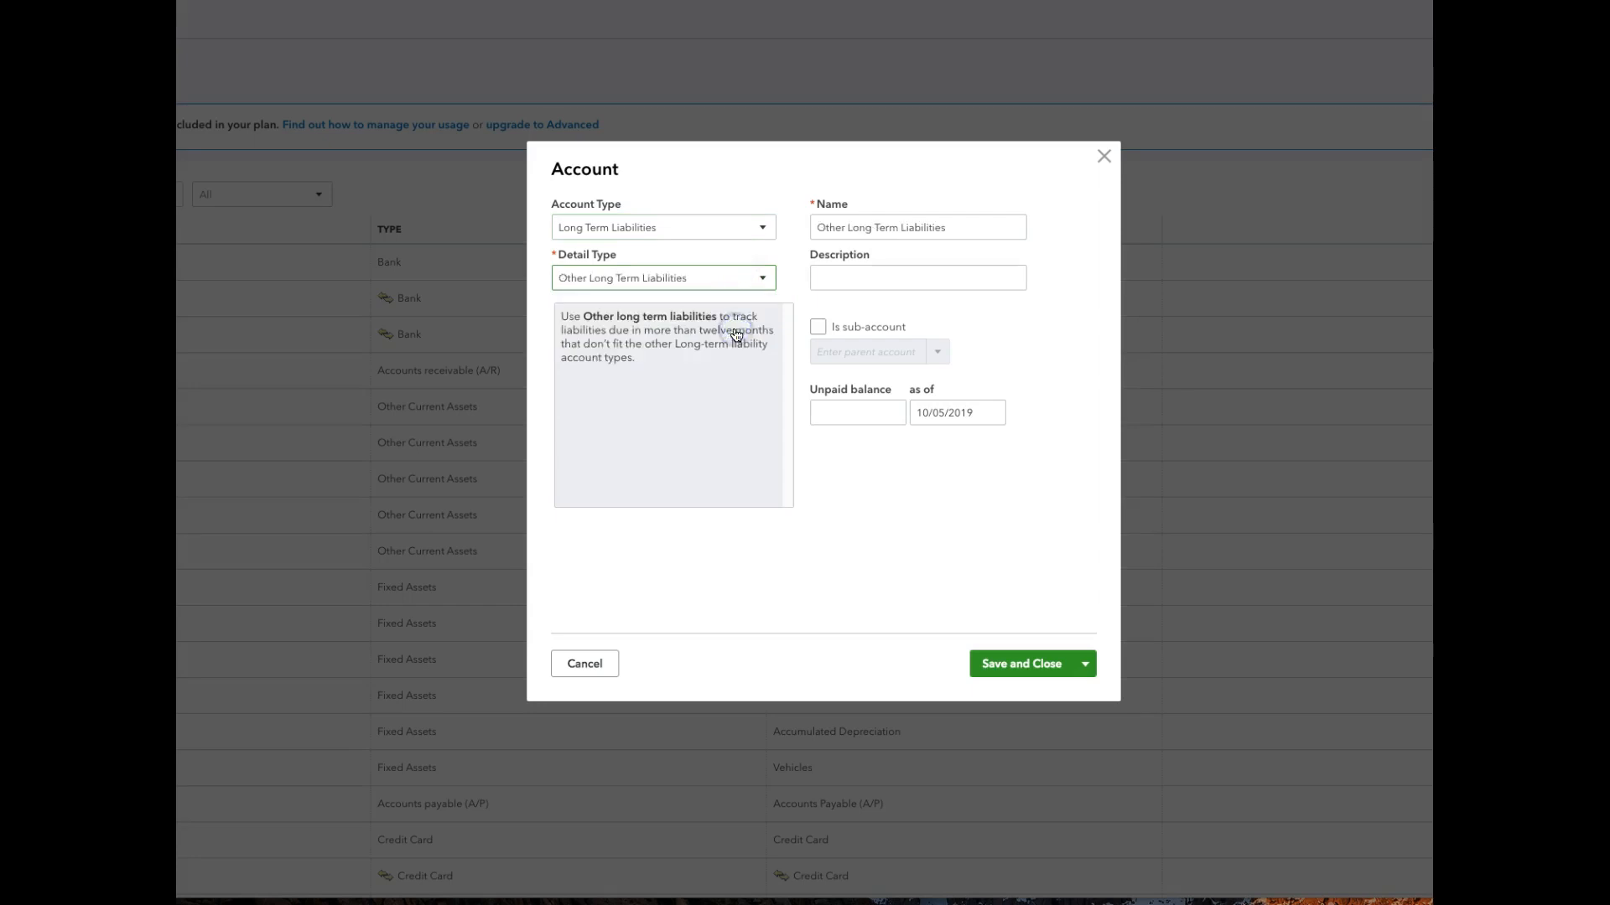
Name the long-term liability account L-T Honda, leaving it without a description or parent account.
{"action": "left_click_drag", "start_coordinate": [816, 229], "coordinate": [964, 230]}
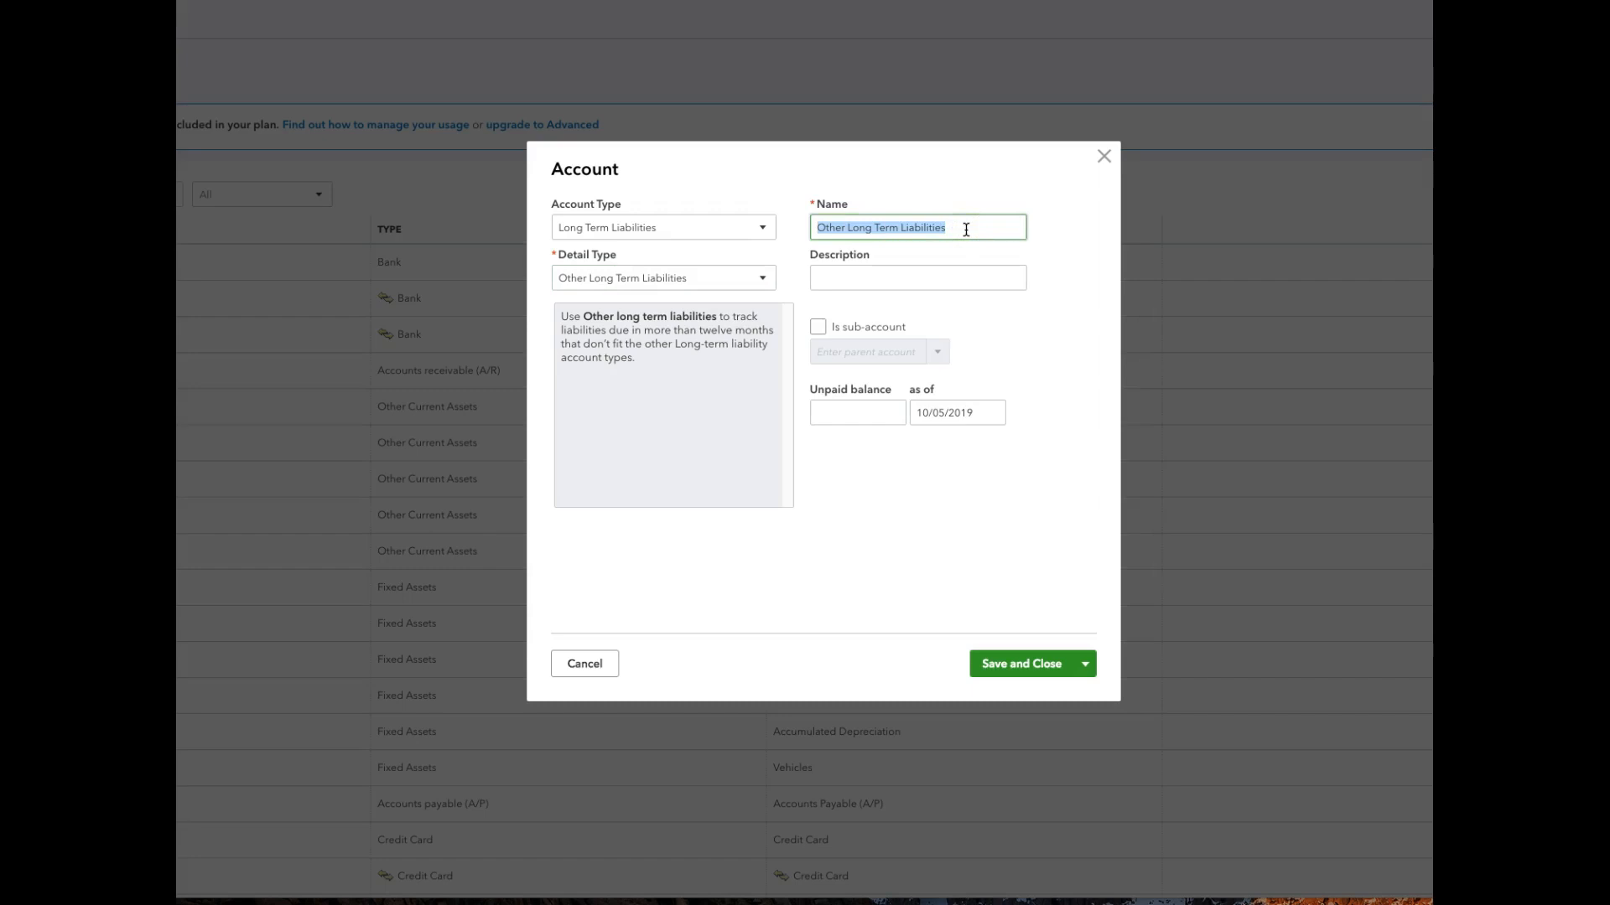
{"action": "type", "text": "L-T"}
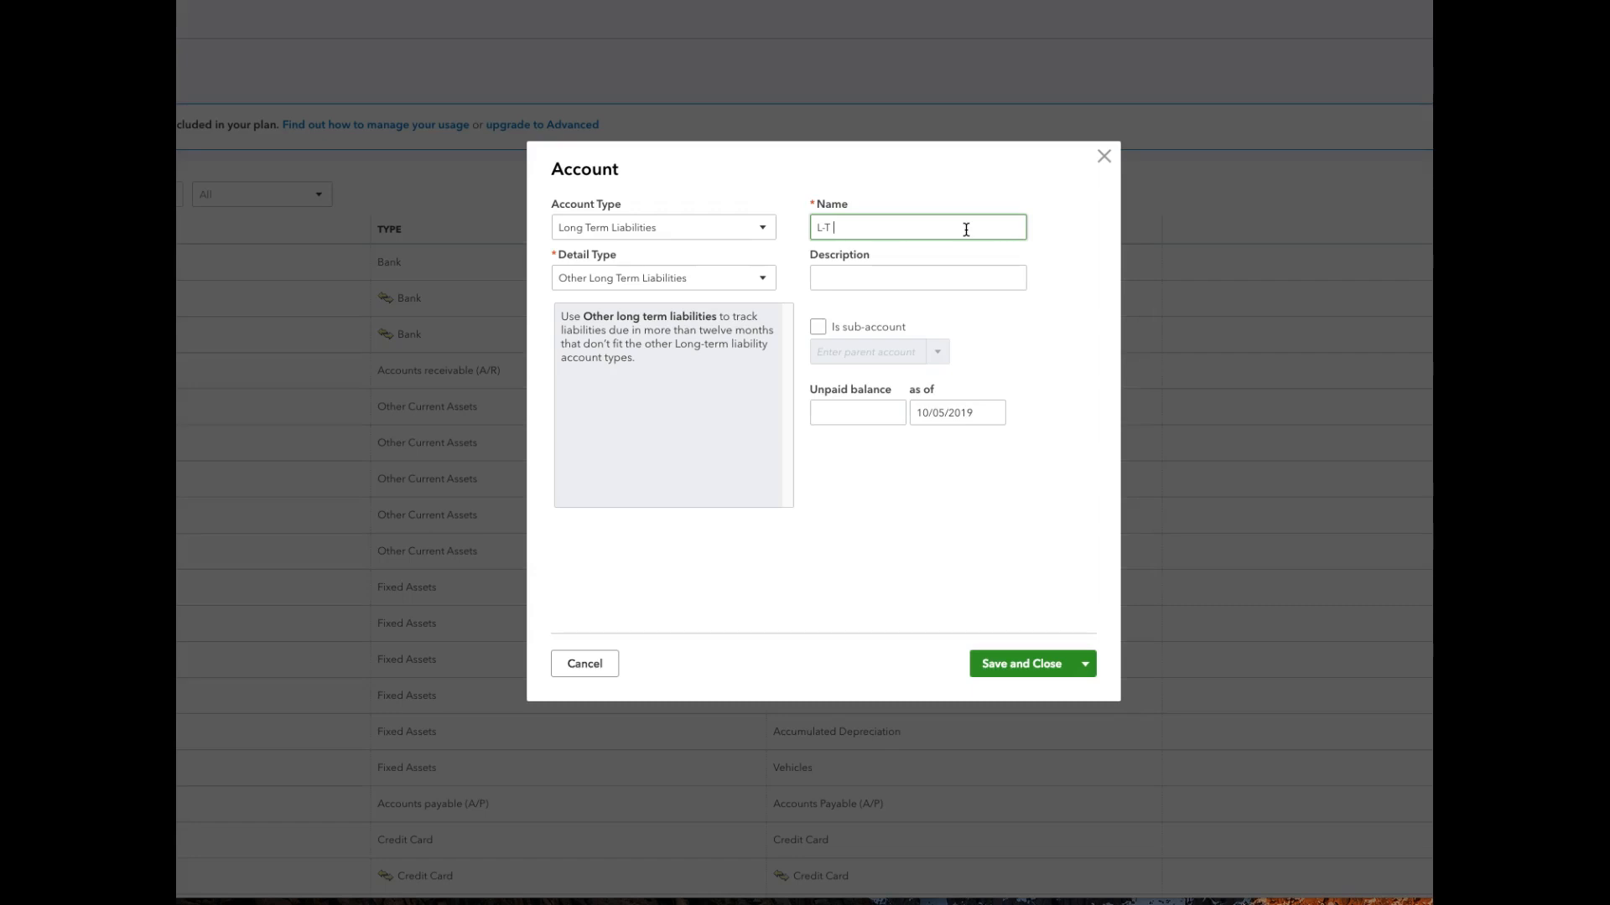
{"action": "type", "text": "Honda"}
{"action": "left_click", "coordinate": [980, 278]}
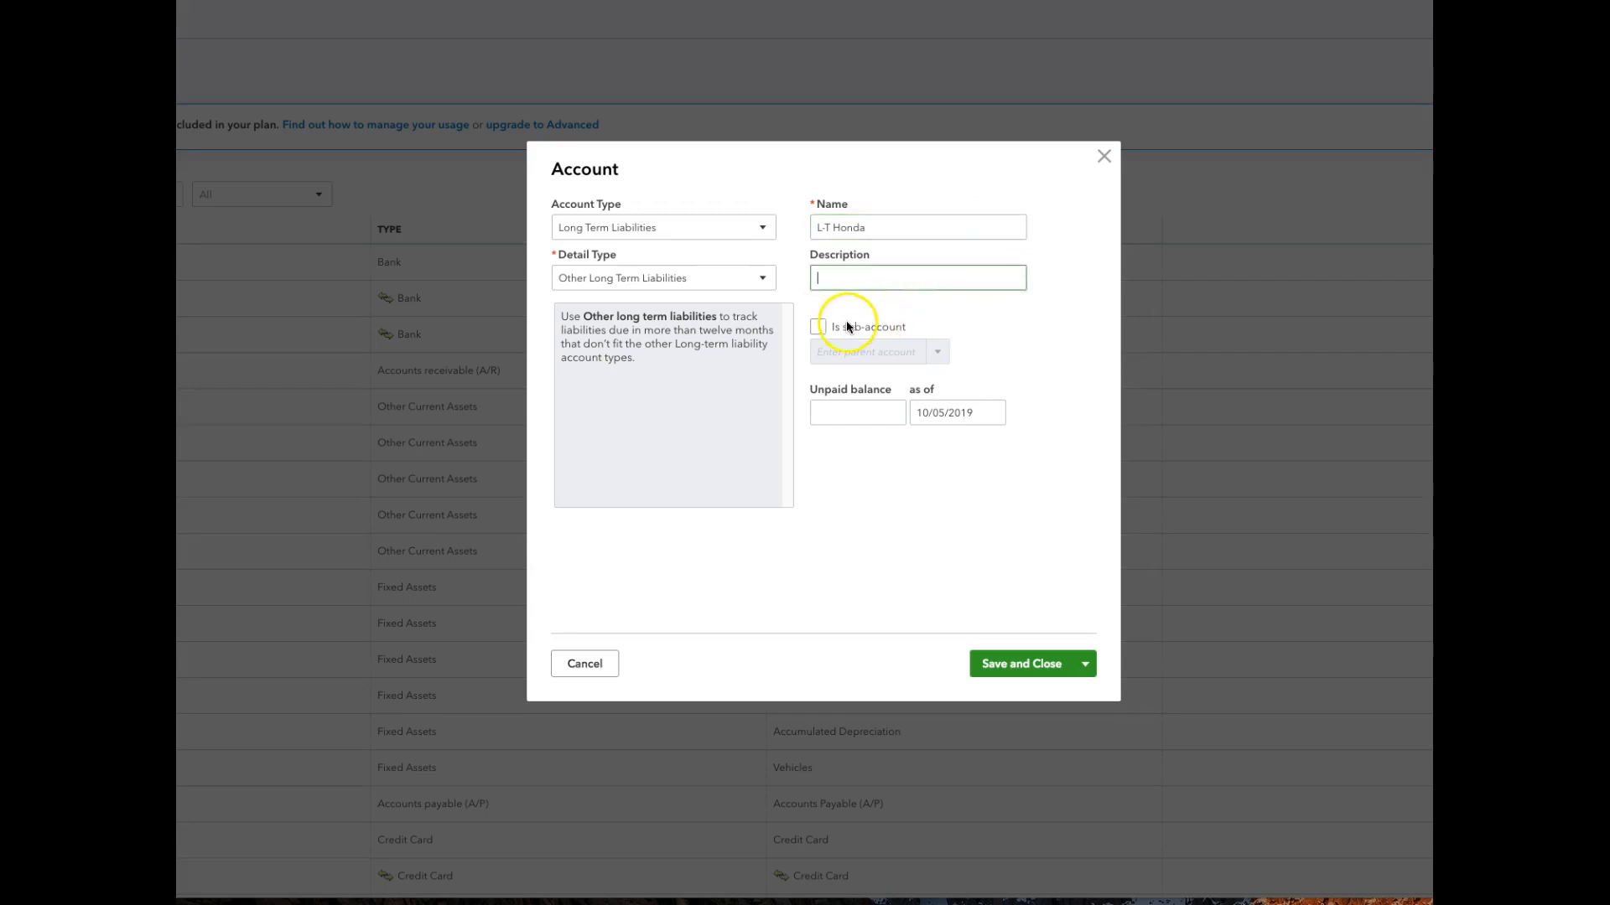
{"action": "left_click", "coordinate": [818, 327]}
{"action": "left_click", "coordinate": [820, 327]}
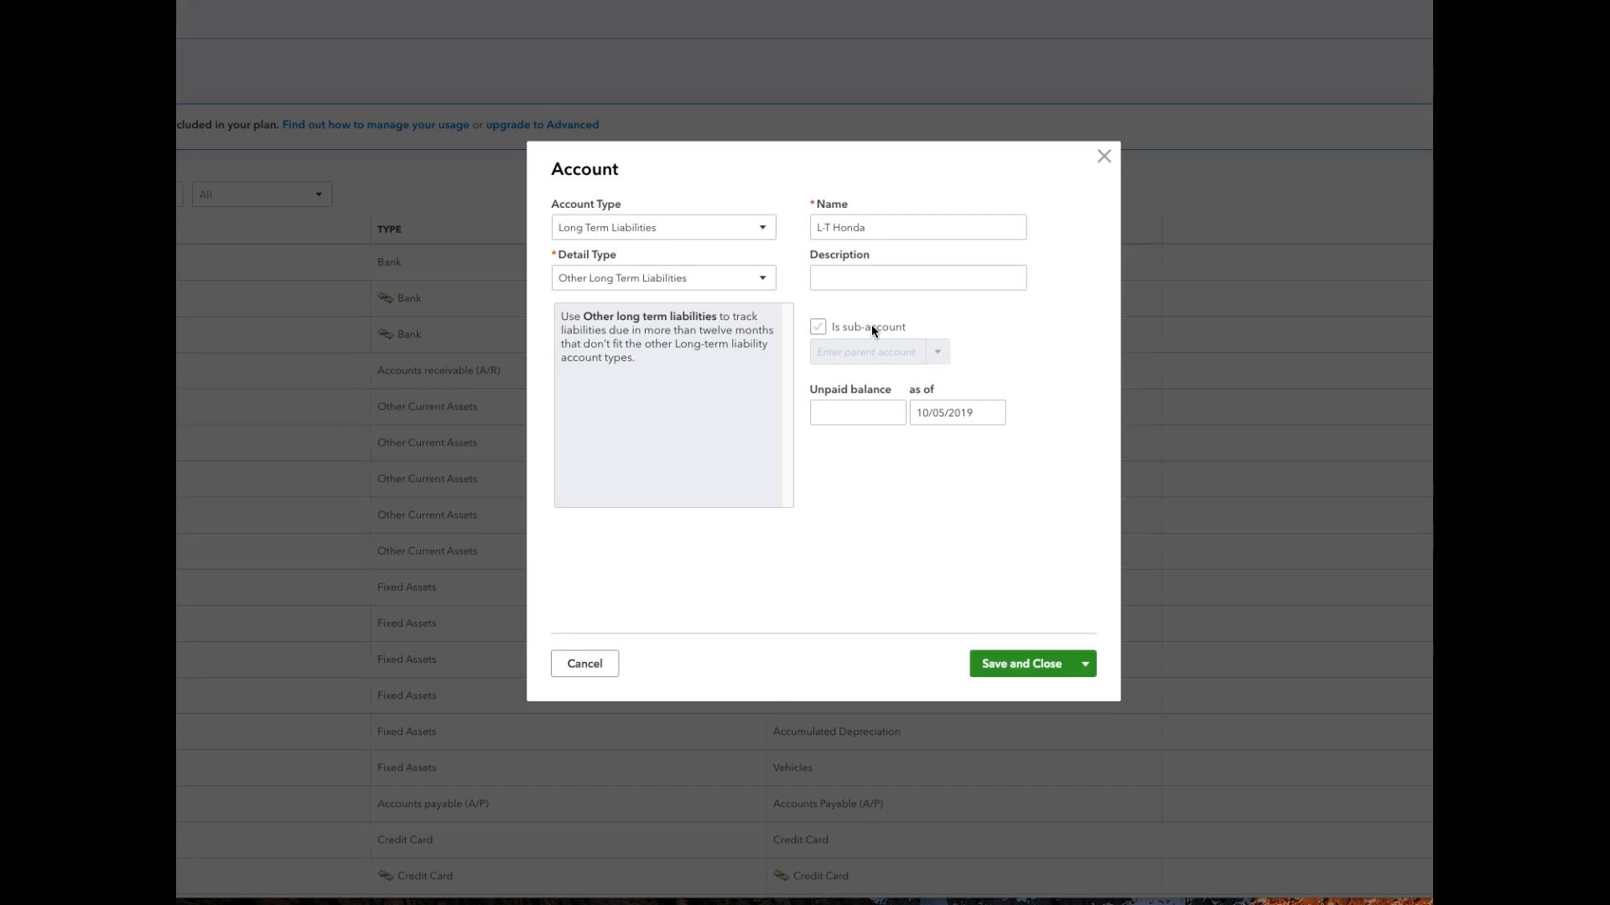
Enter an unpaid balance of 8000 as of 07/31/2019 for L-T Honda and save the account.
{"action": "left_click", "coordinate": [867, 412]}
{"action": "type", "text": "8000"}
{"action": "left_click", "coordinate": [973, 412]}
{"action": "left_click", "coordinate": [990, 414]}
{"action": "left_click", "coordinate": [926, 454]}
{"action": "left_click", "coordinate": [925, 454]}
{"action": "left_click", "coordinate": [926, 454]}
{"action": "left_click", "coordinate": [926, 454]}
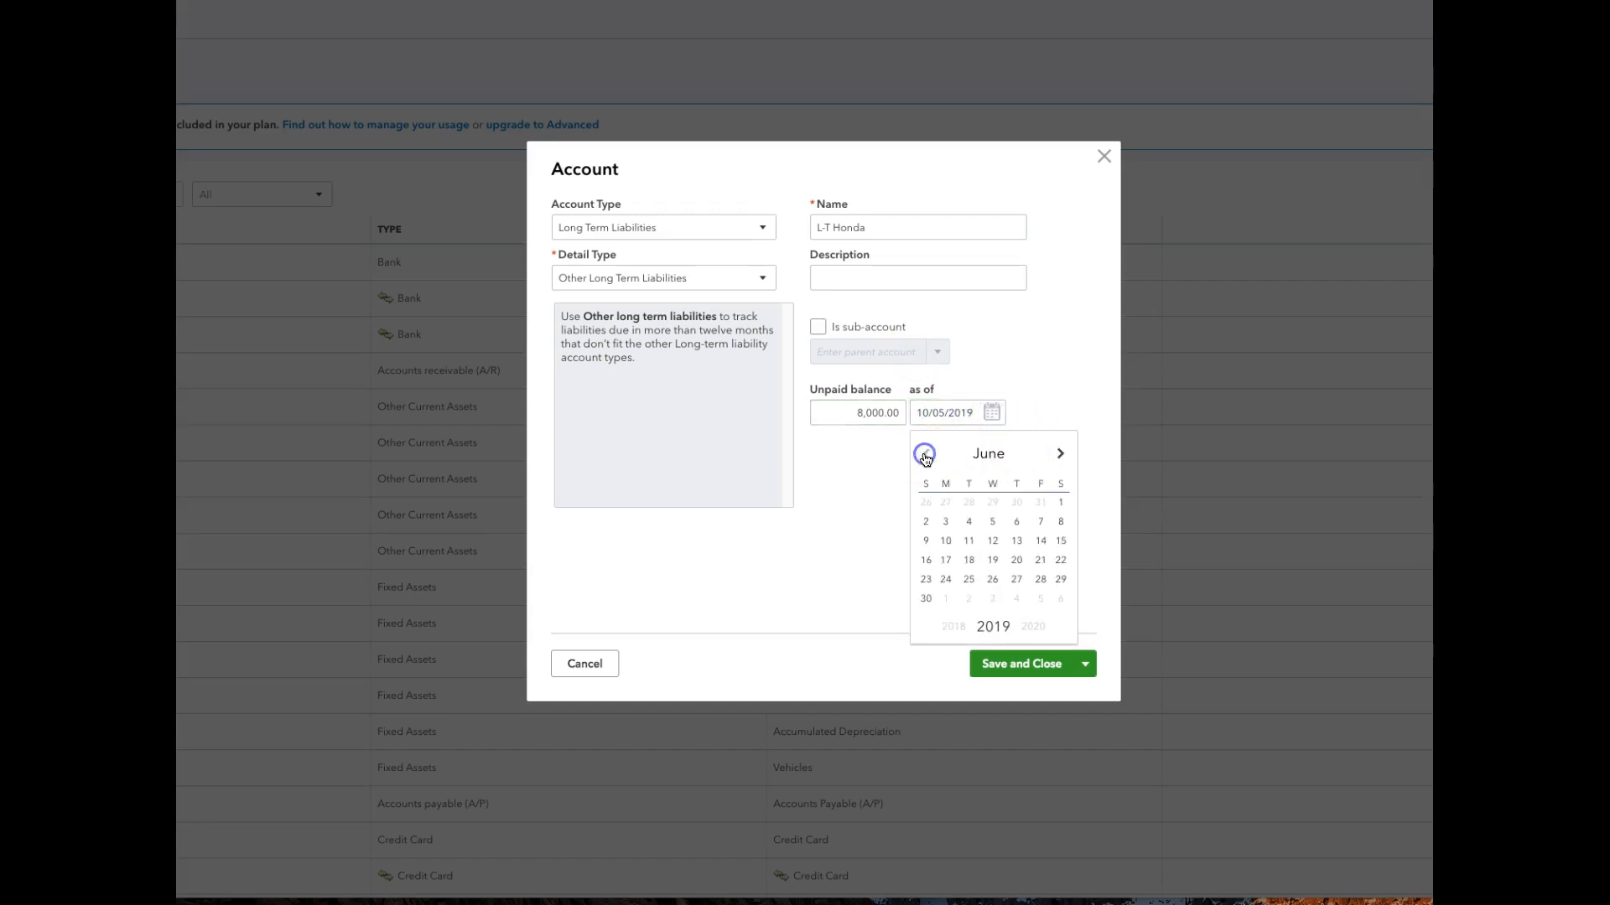
{"action": "left_click", "coordinate": [1059, 457]}
{"action": "left_click", "coordinate": [992, 579]}
{"action": "left_click", "coordinate": [1005, 666]}
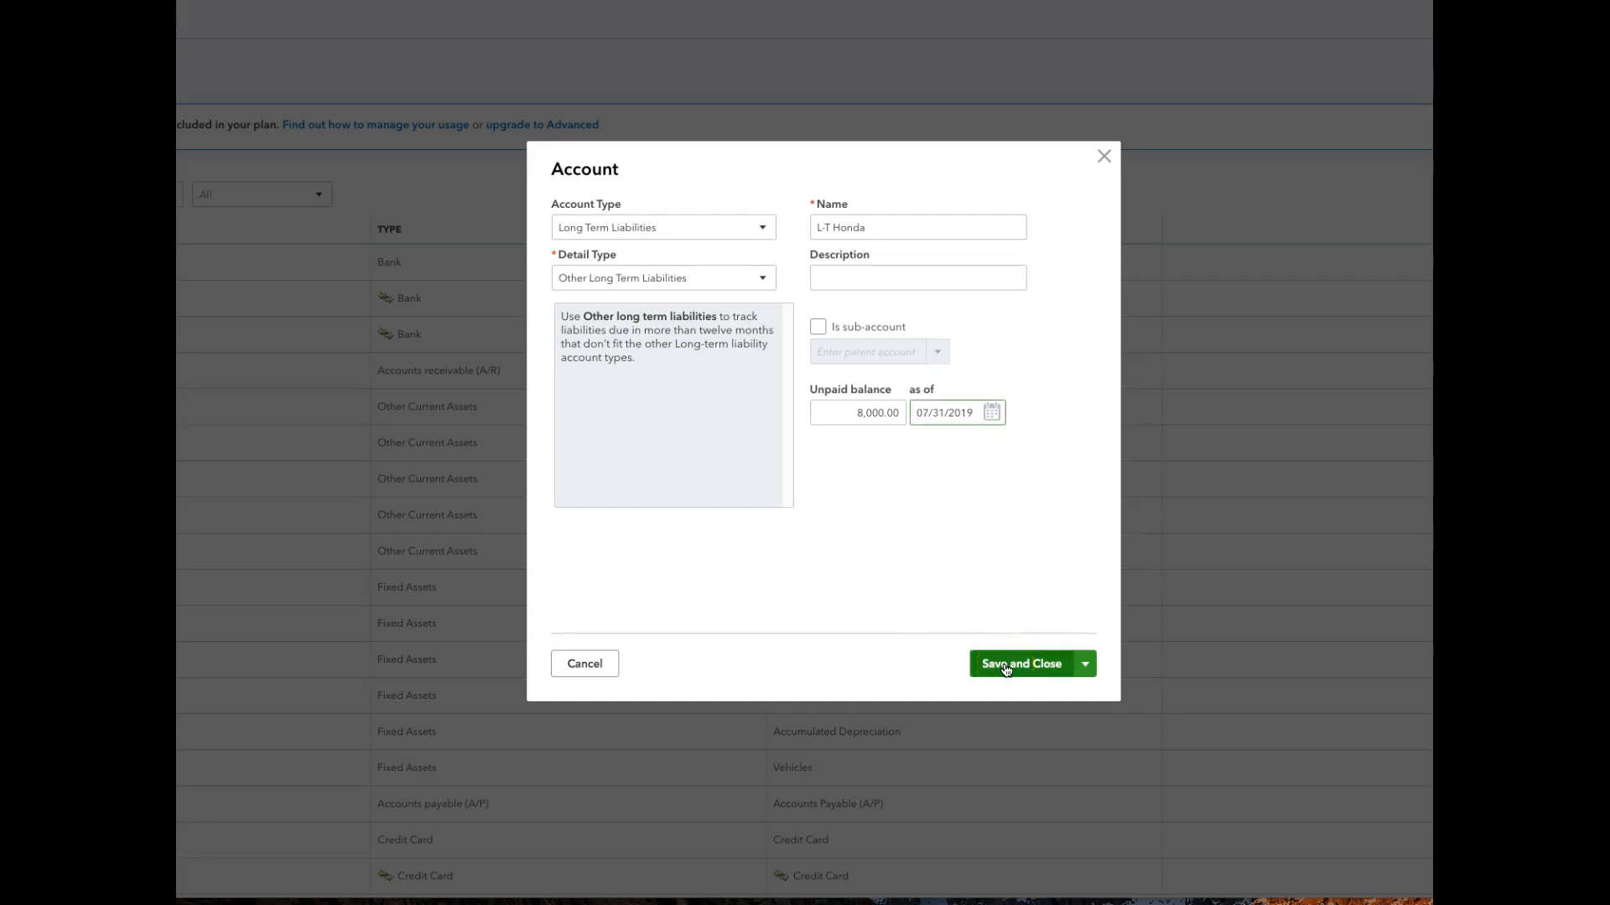